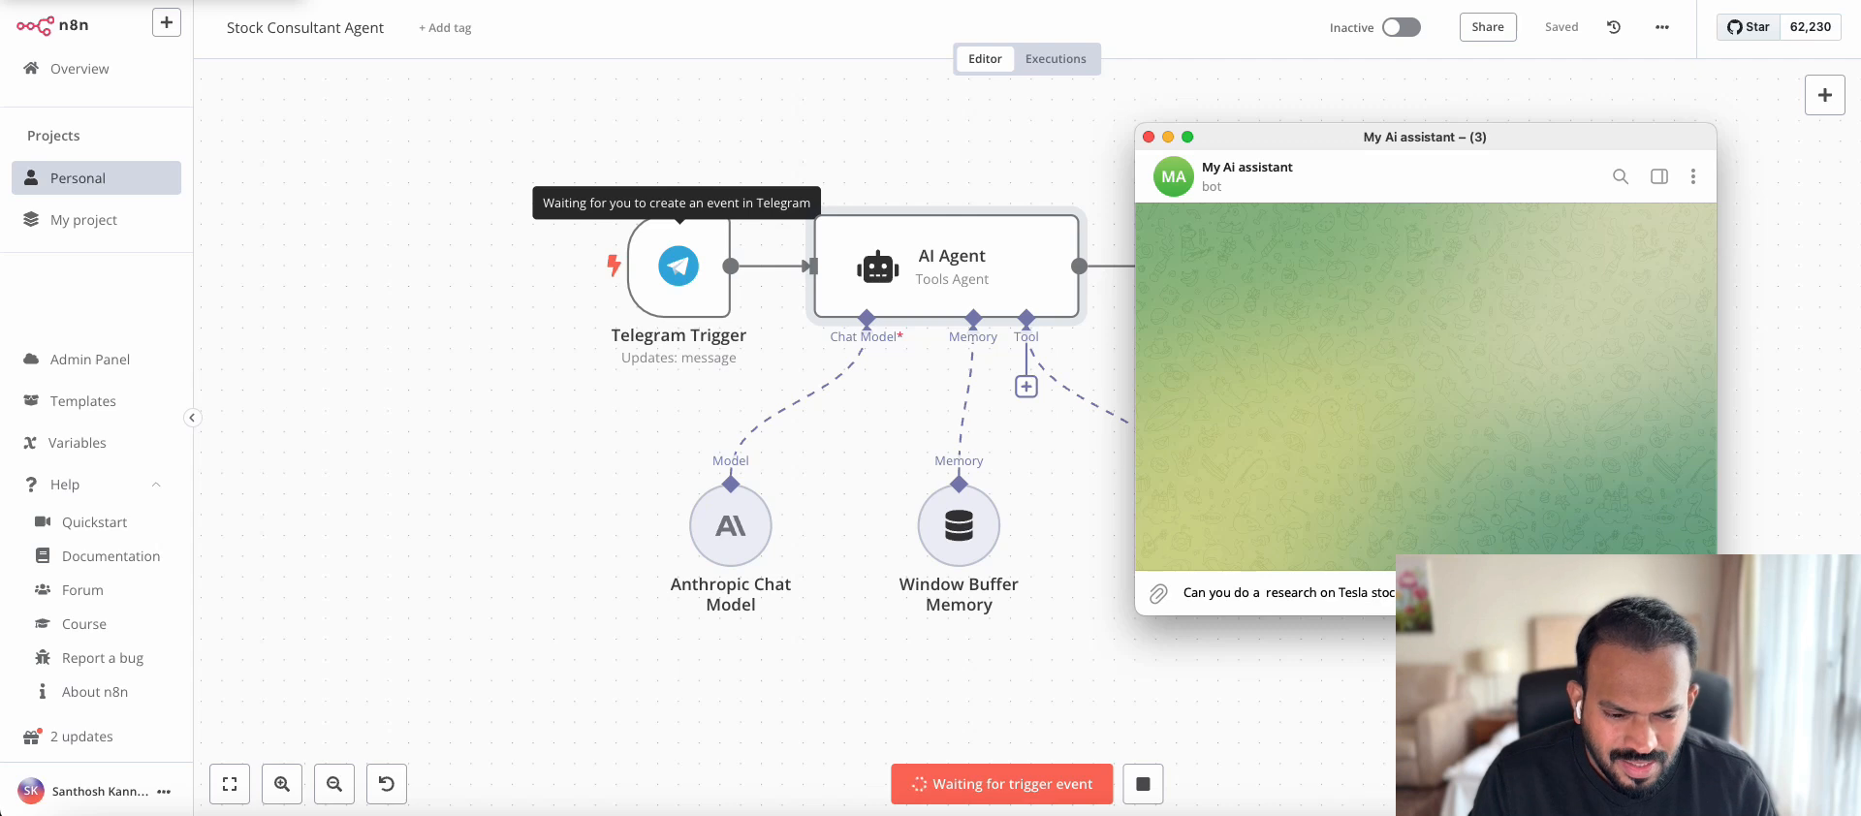
Step: Send the prepared Tesla stock research request to the My Ai assistant bot and read through its reply
key("Return")
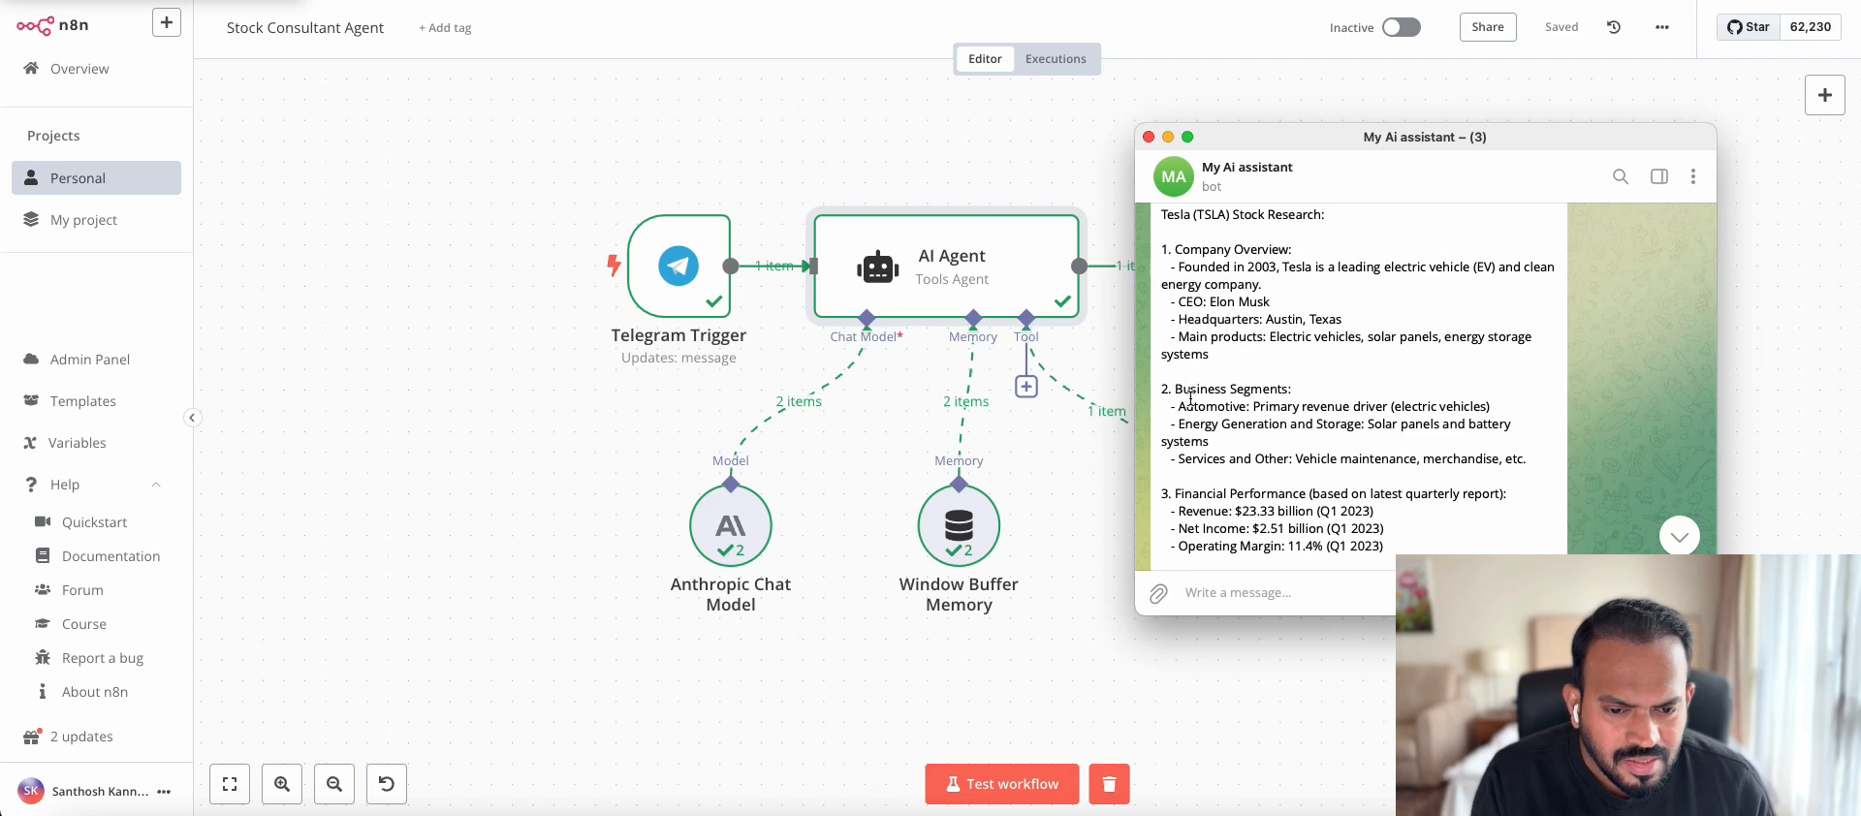
scroll(1278, 414, "down", 2)
scroll(1277, 414, "down", 3)
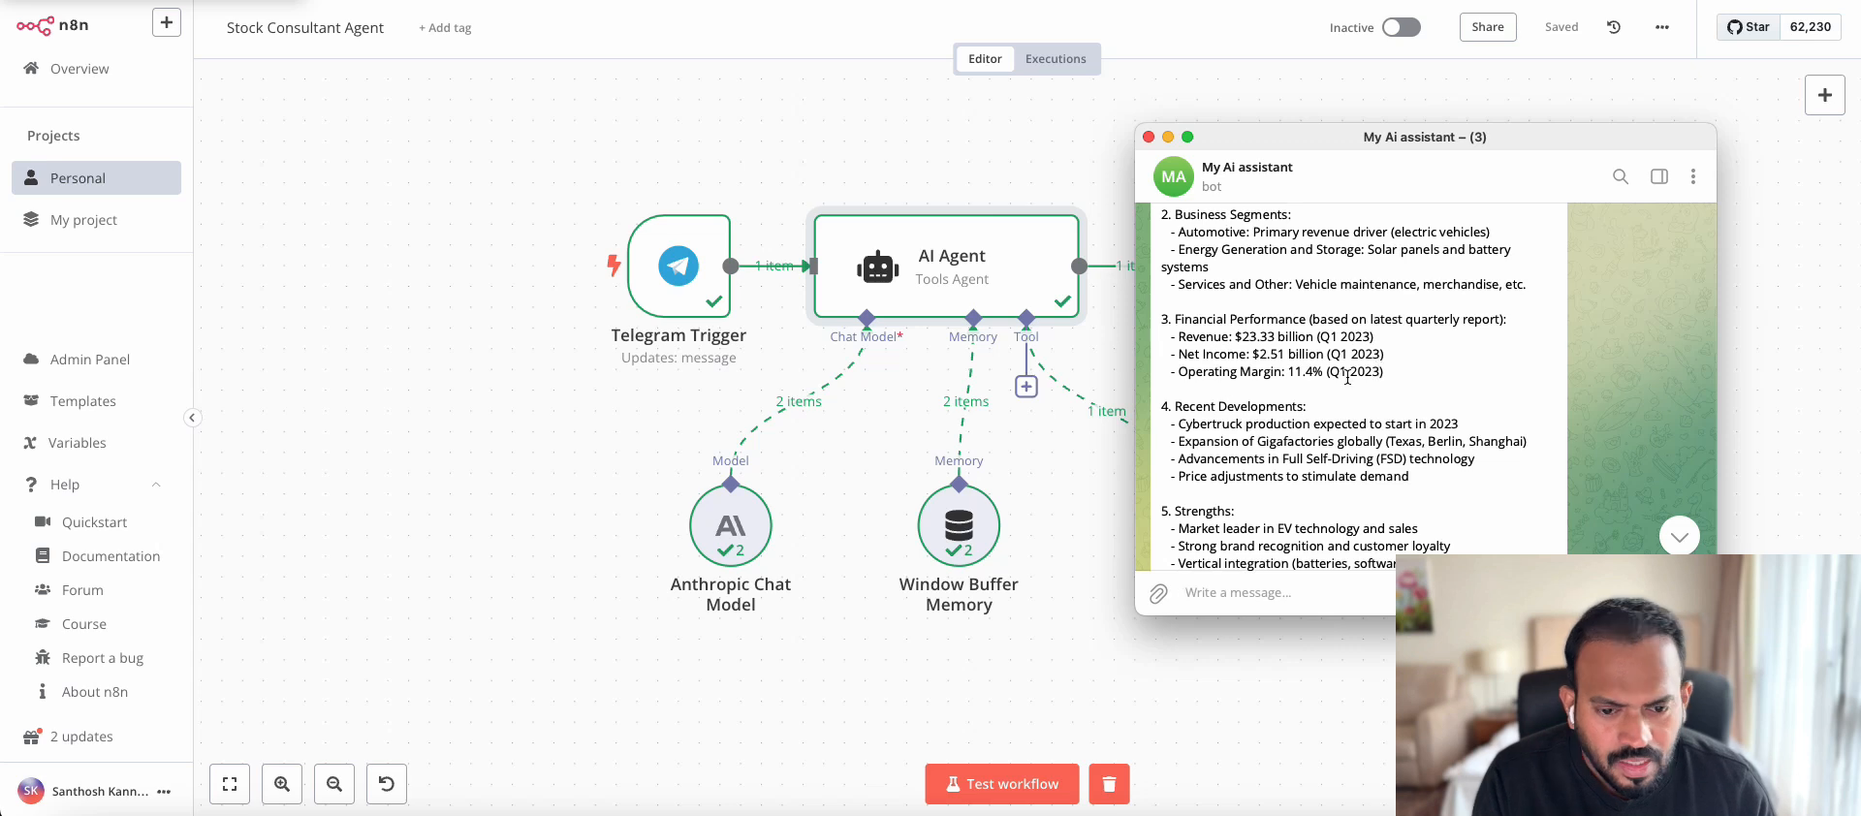
scroll(1310, 386, "down", 3)
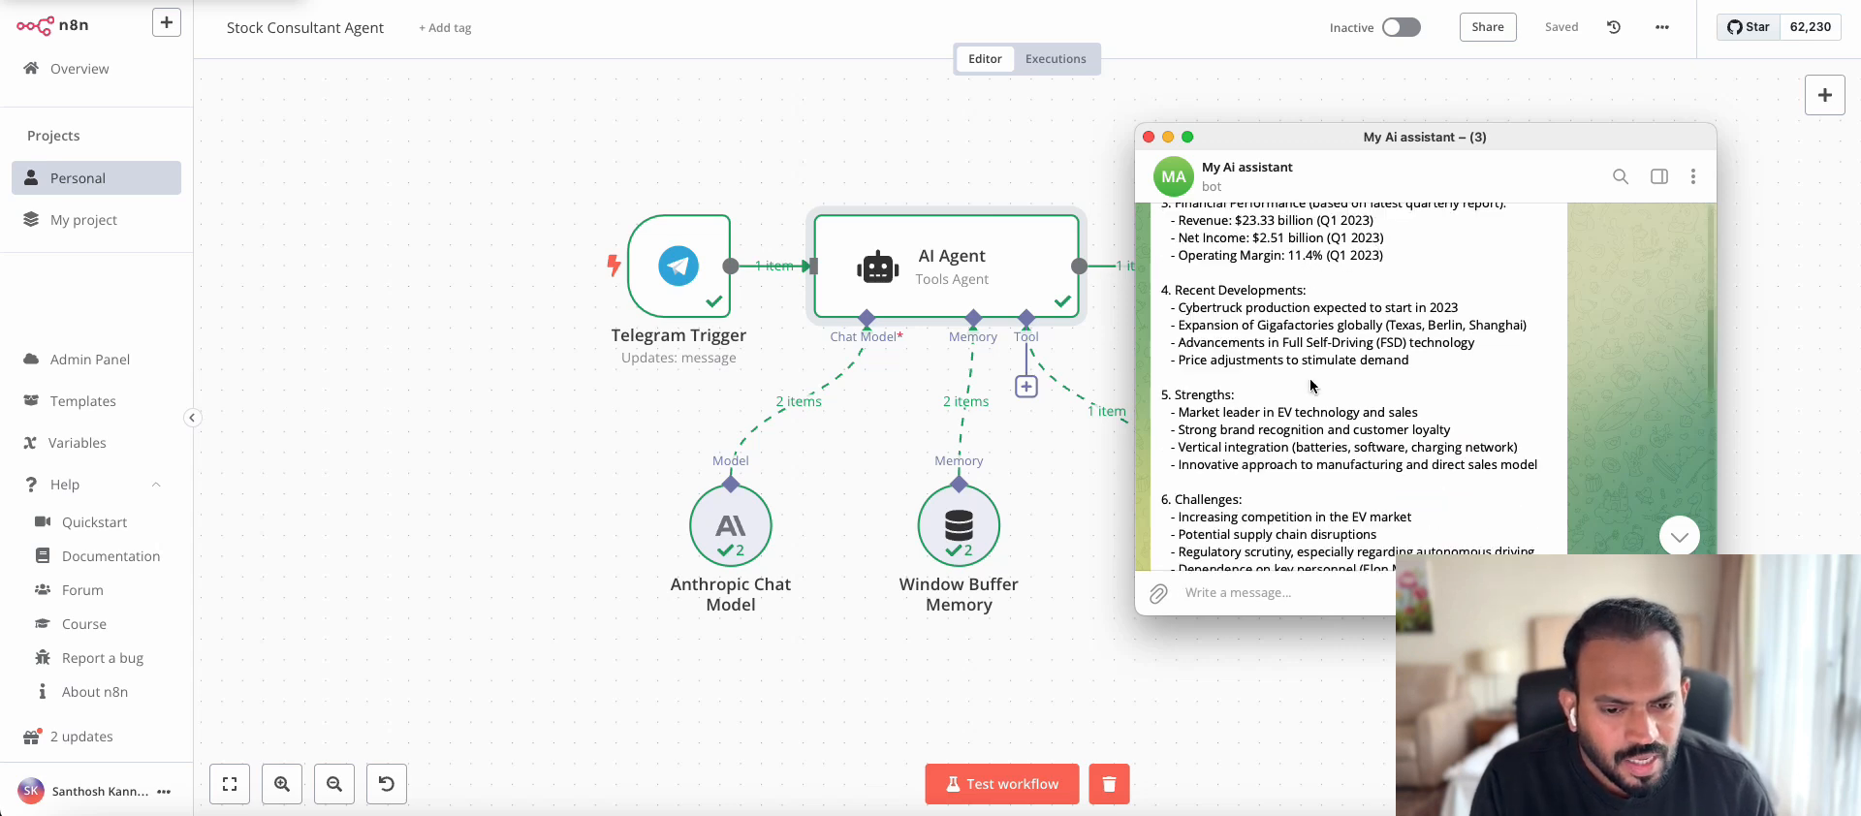
scroll(1244, 408, "down", 3)
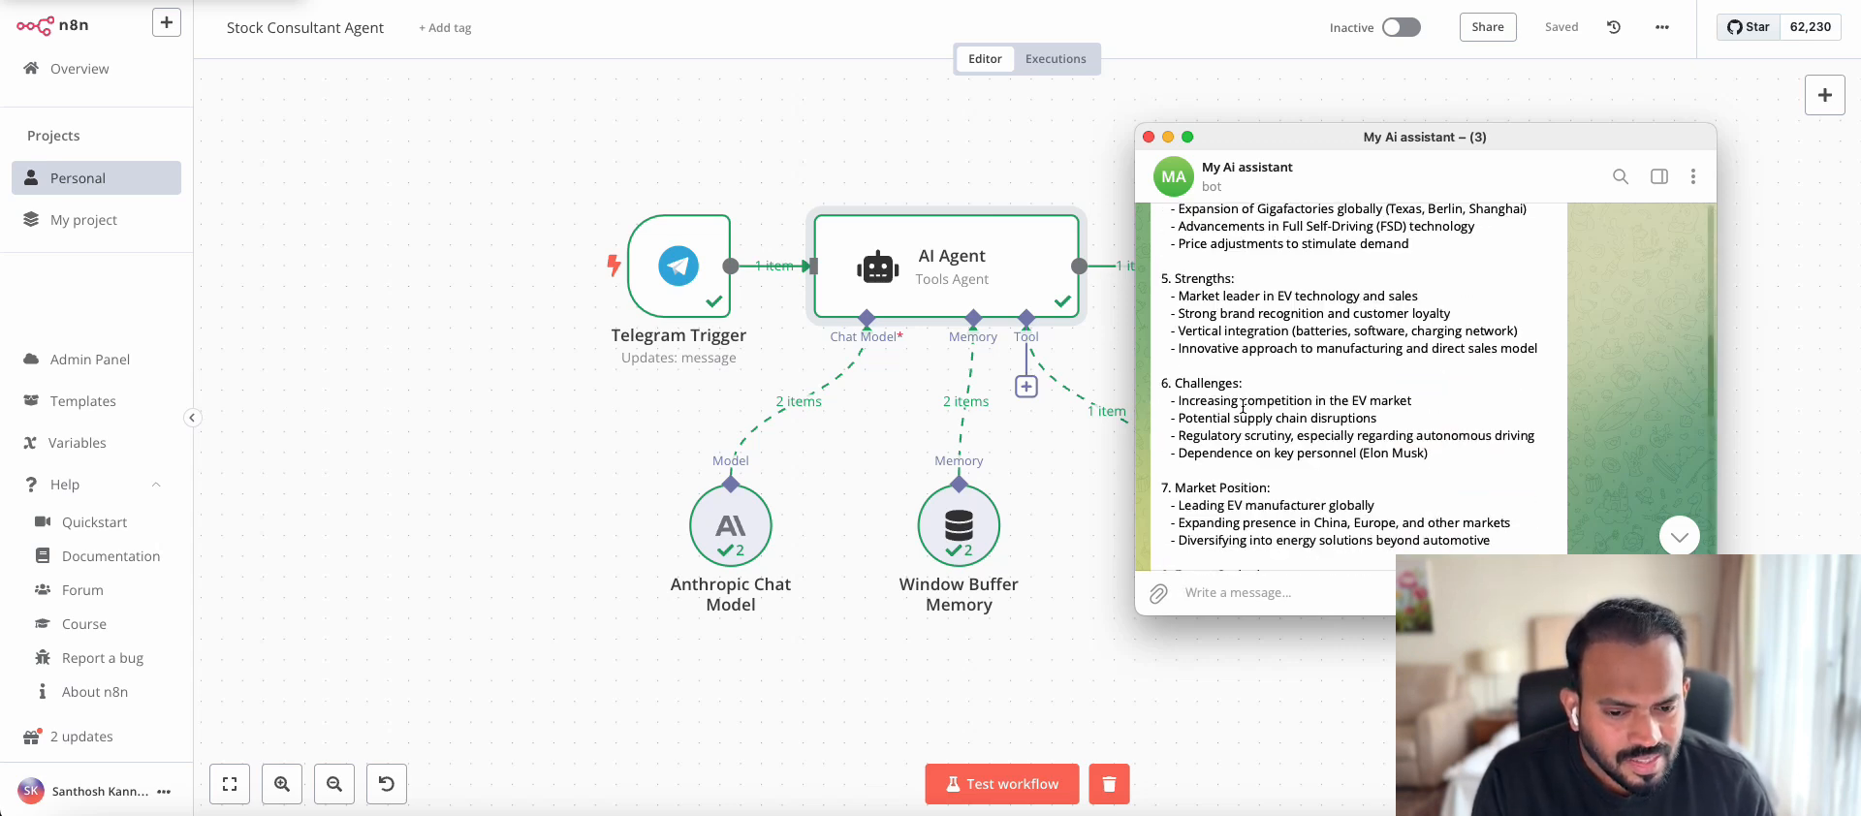
scroll(1241, 405, "down", 3)
scroll(1220, 404, "down", 3)
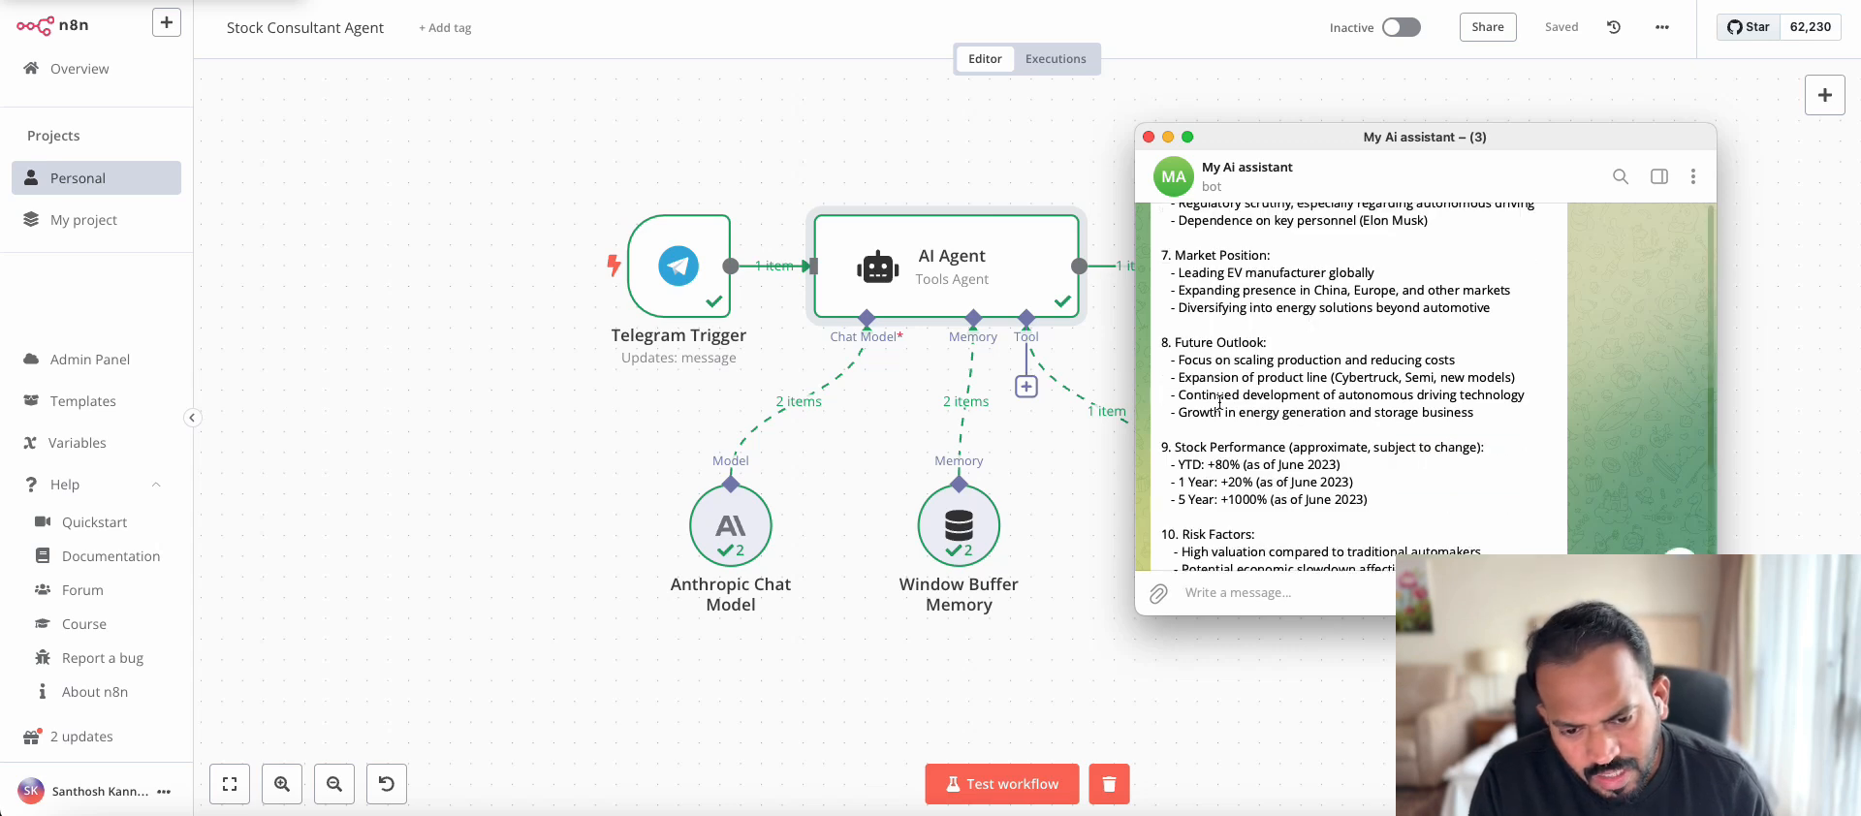
scroll(1208, 384, "down", 2)
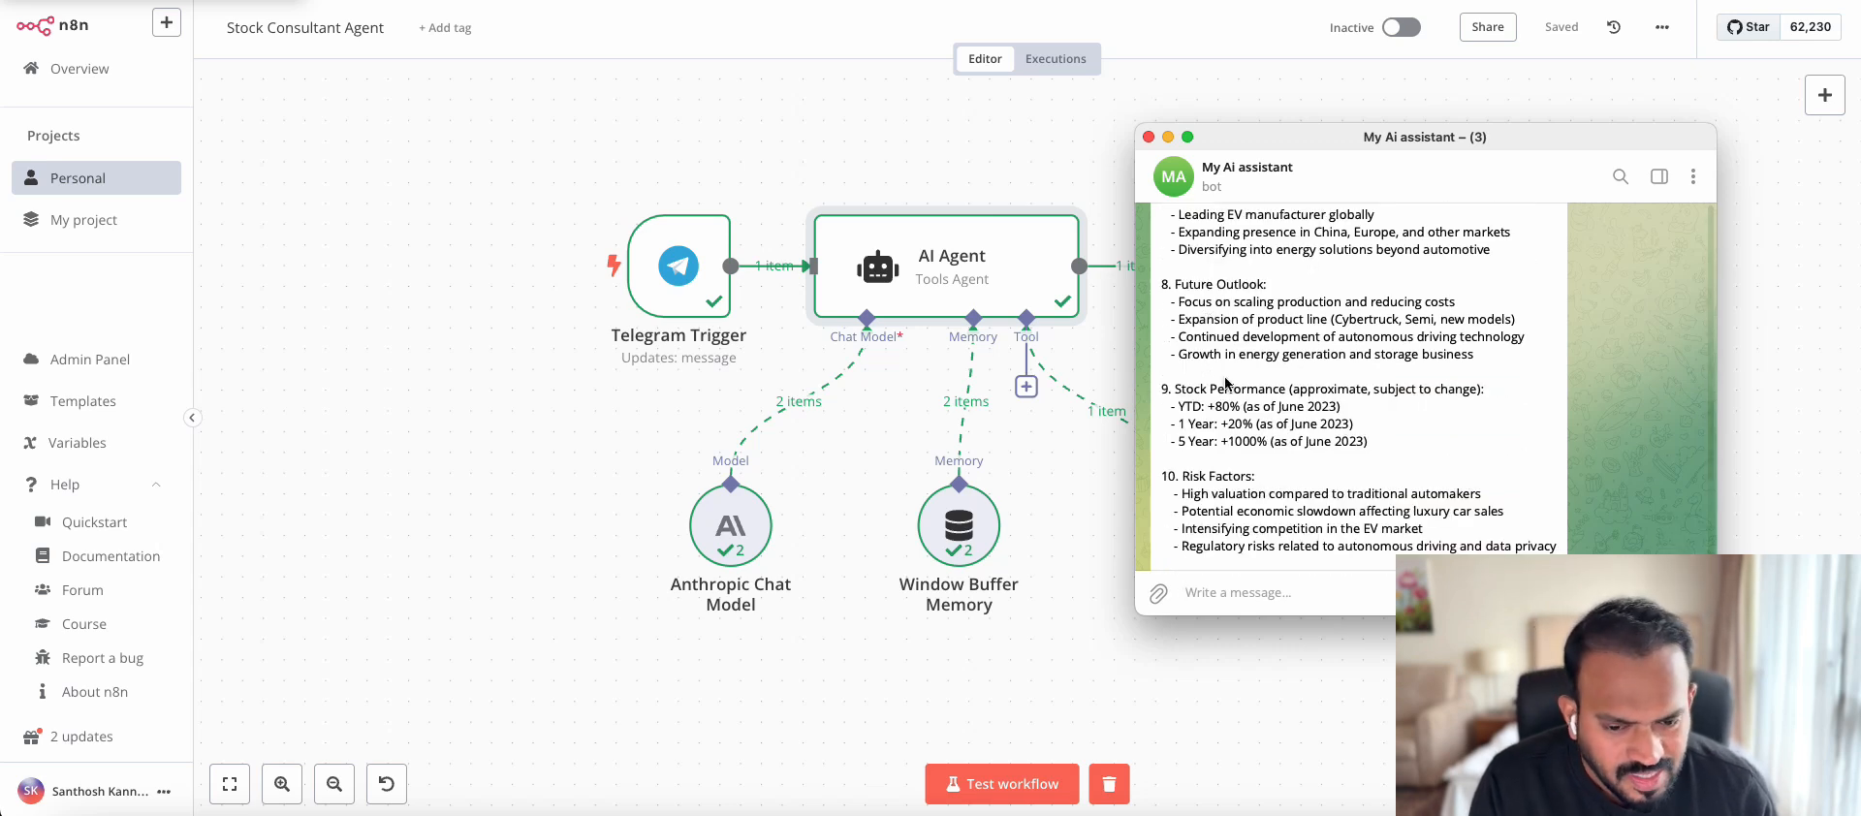
scroll(1225, 385, "down", 1)
scroll(1250, 395, "down", 3)
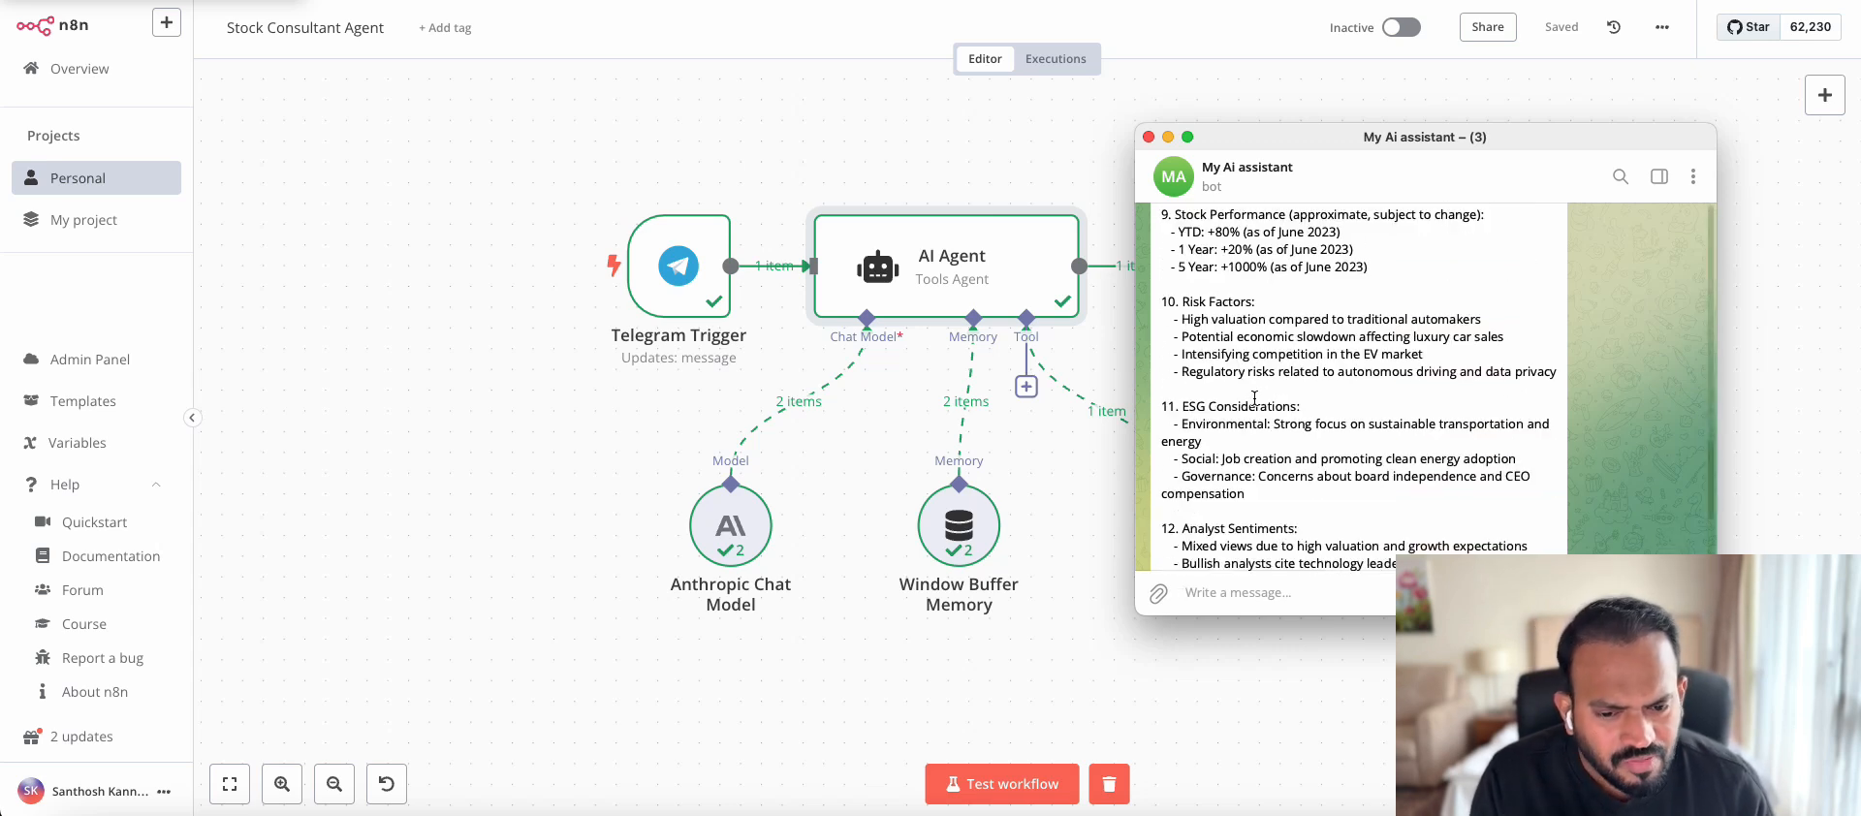
scroll(1240, 417, "down", 4)
scroll(1241, 415, "up", 15)
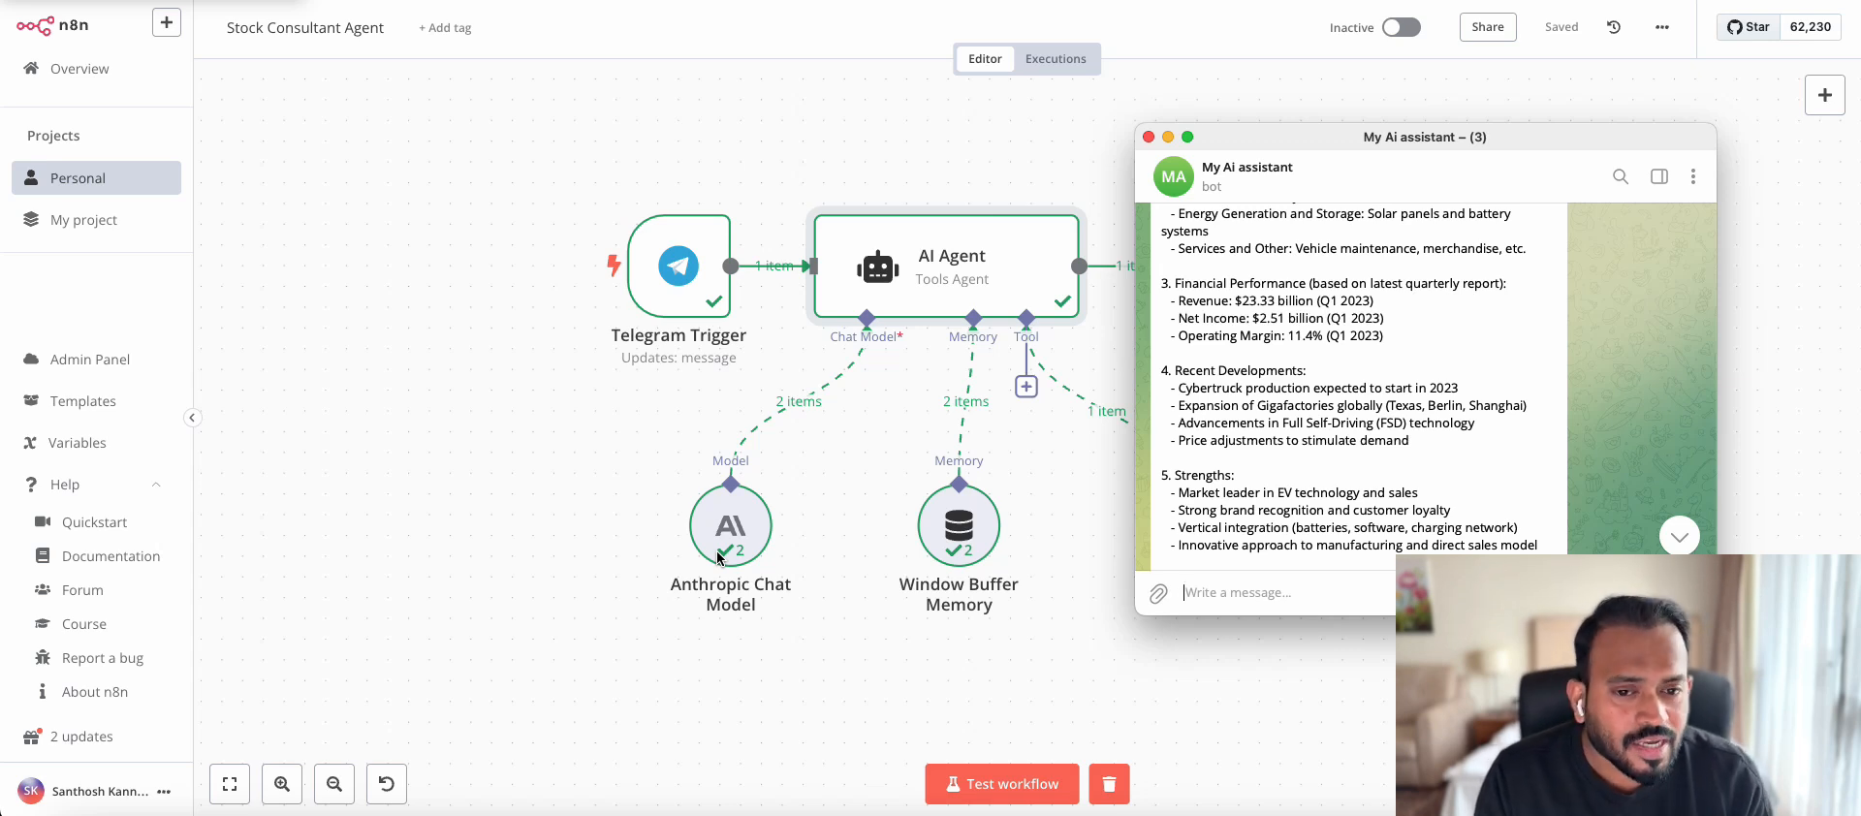
Step: Send the bot the message "What is the latest price of tesla stock" and read its answer
left_click_drag(1216, 136, 1427, 137)
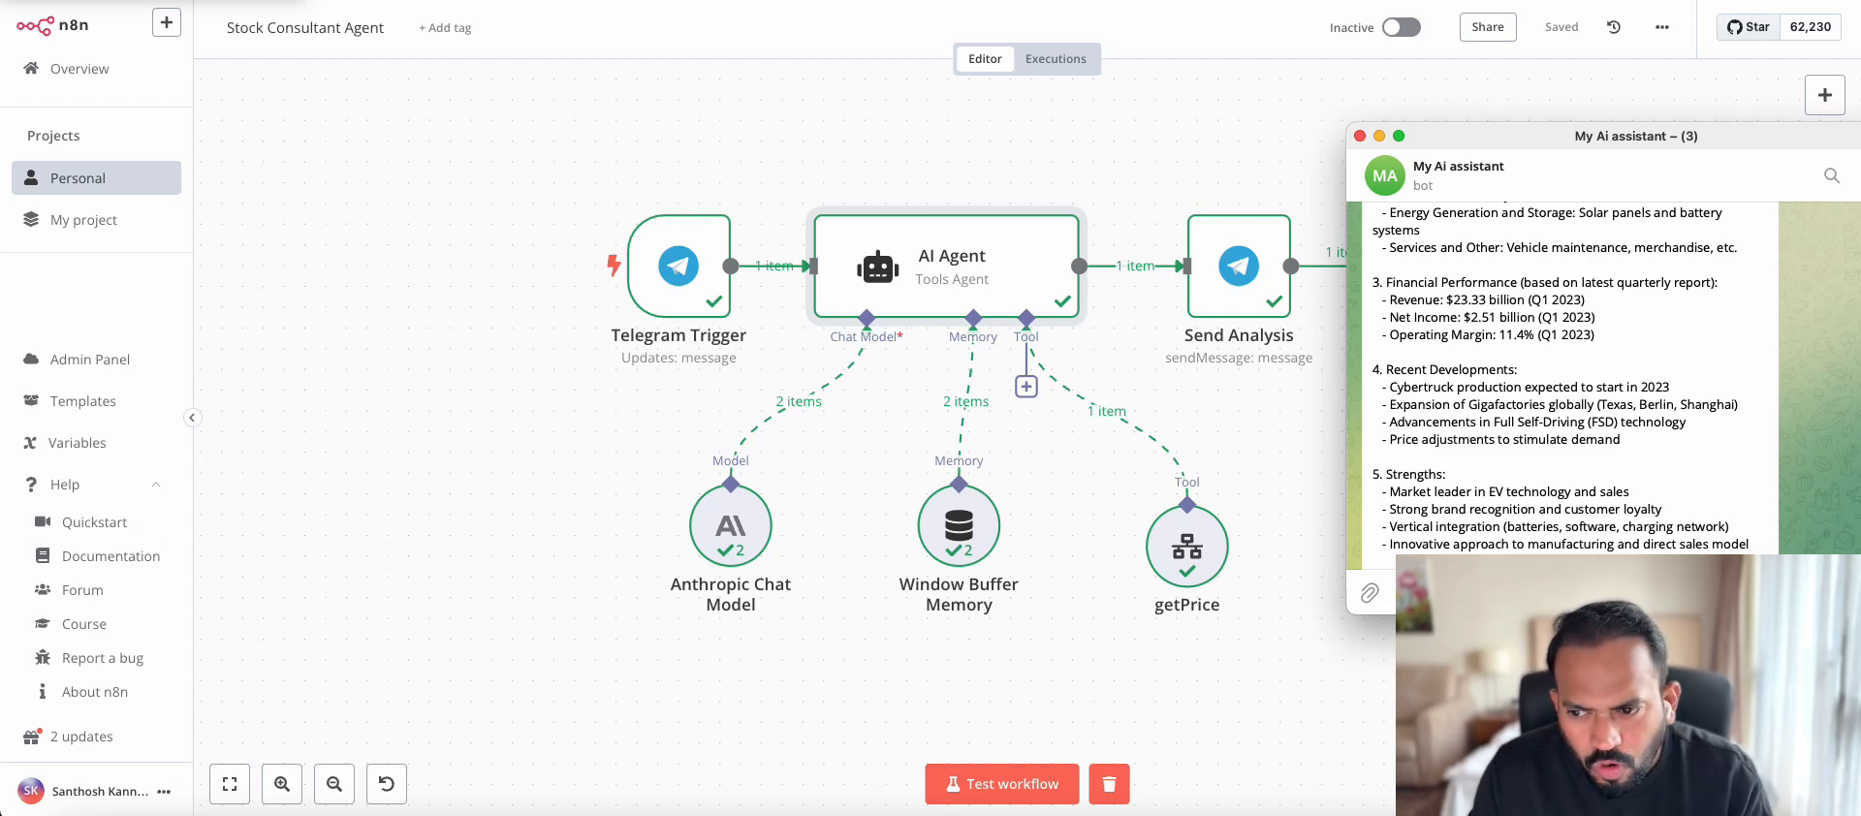
key("Return")
left_click_drag(1461, 188, 1452, 181)
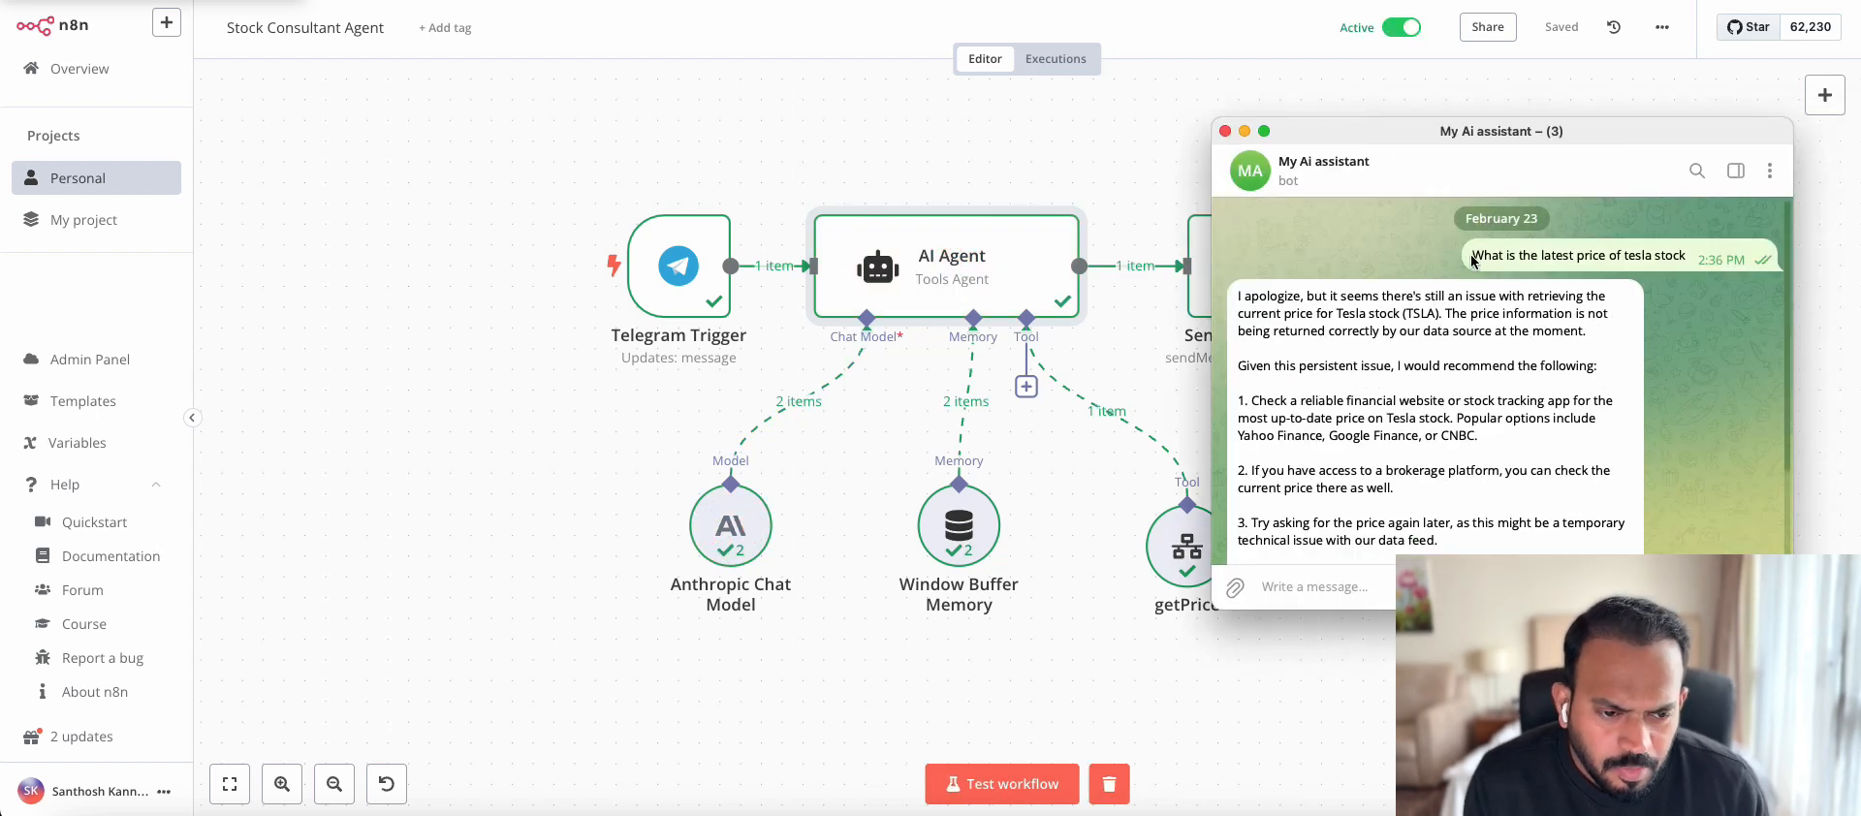
left_click_drag(1472, 255, 1615, 260)
left_click(1613, 324)
left_click(1453, 353)
left_click_drag(1263, 303, 1535, 335)
left_click(1542, 336)
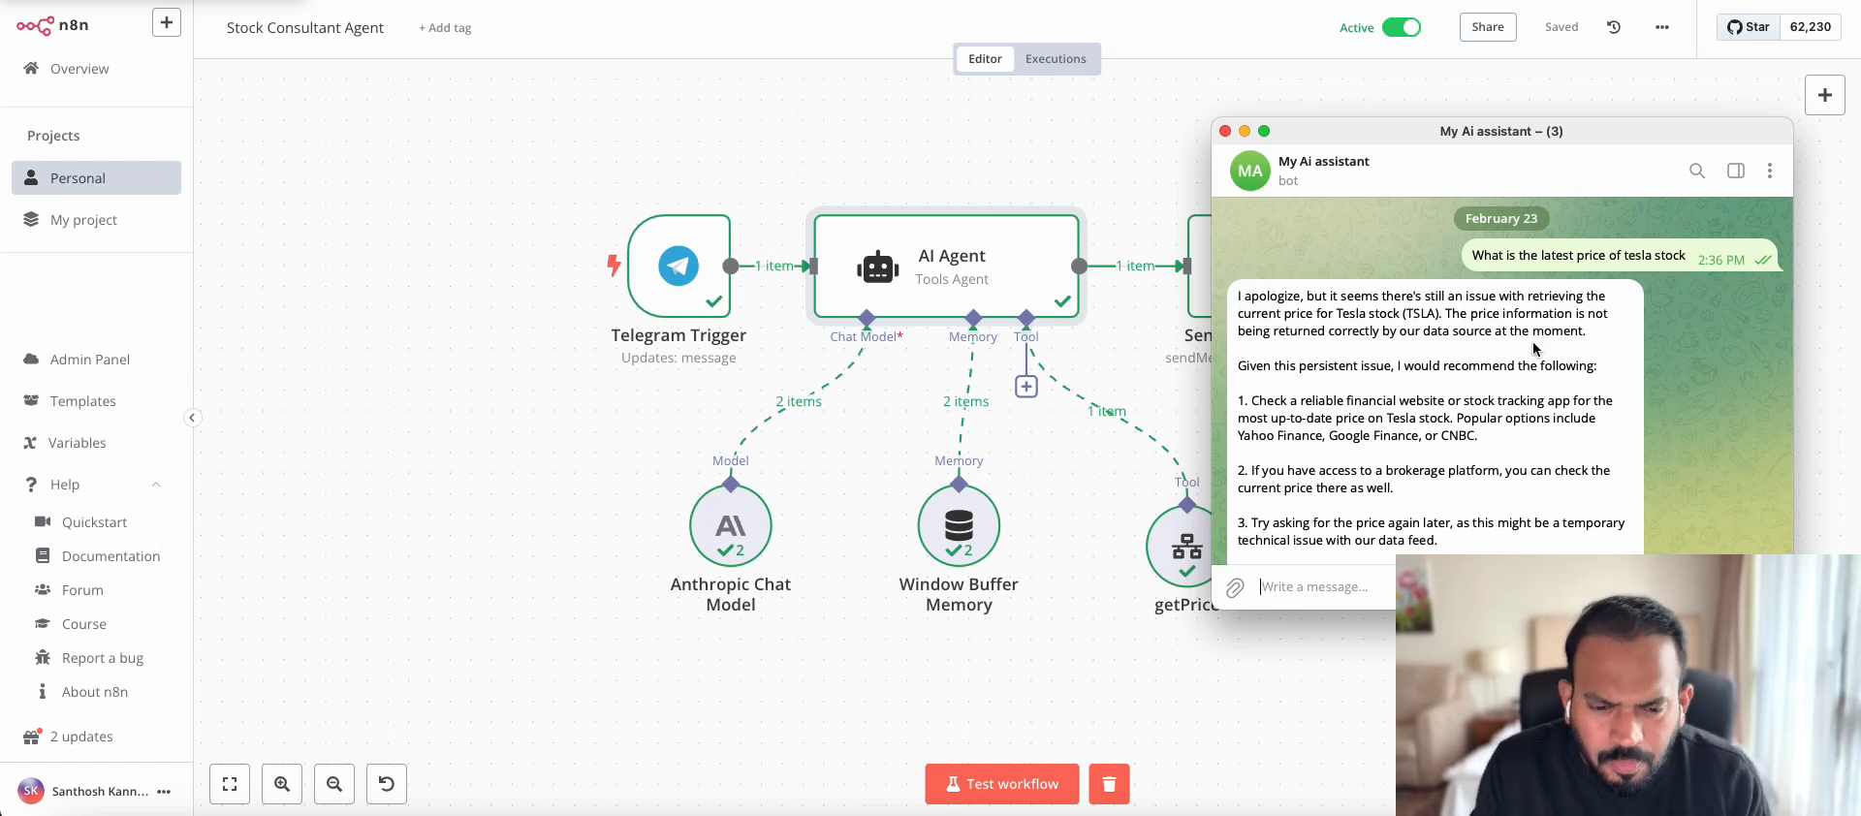
Step: Switch to the Stock Market Agent board in Miro and review the "What you'll learn today" list and the workflow diagram beside it
left_click(678, 2)
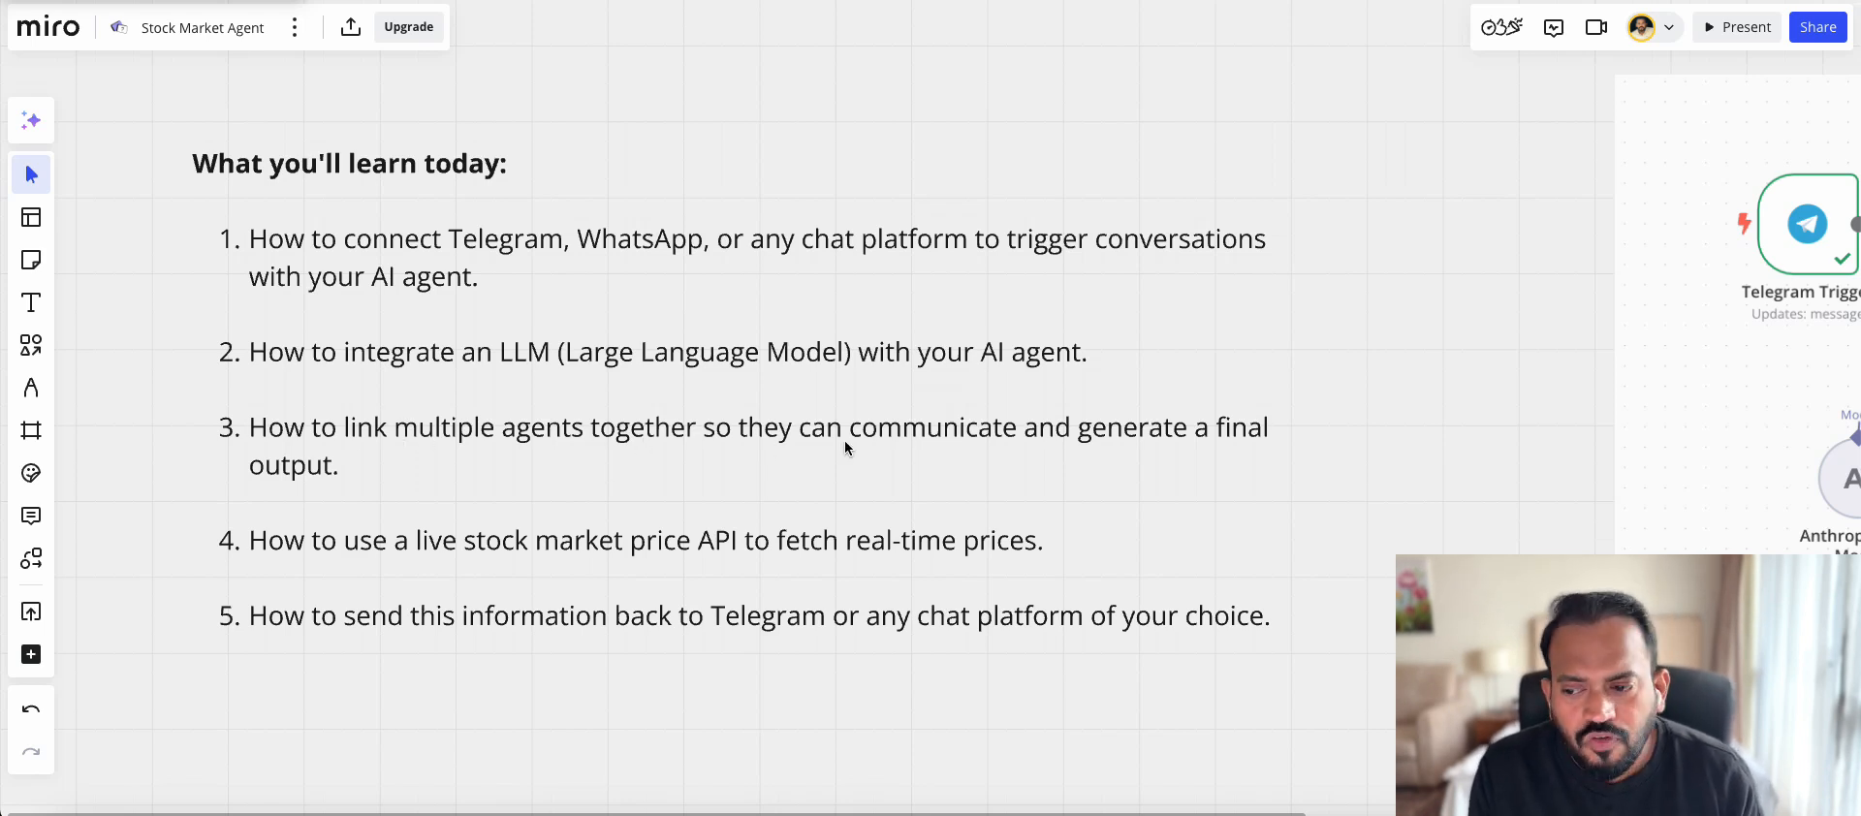
left_click(233, 2)
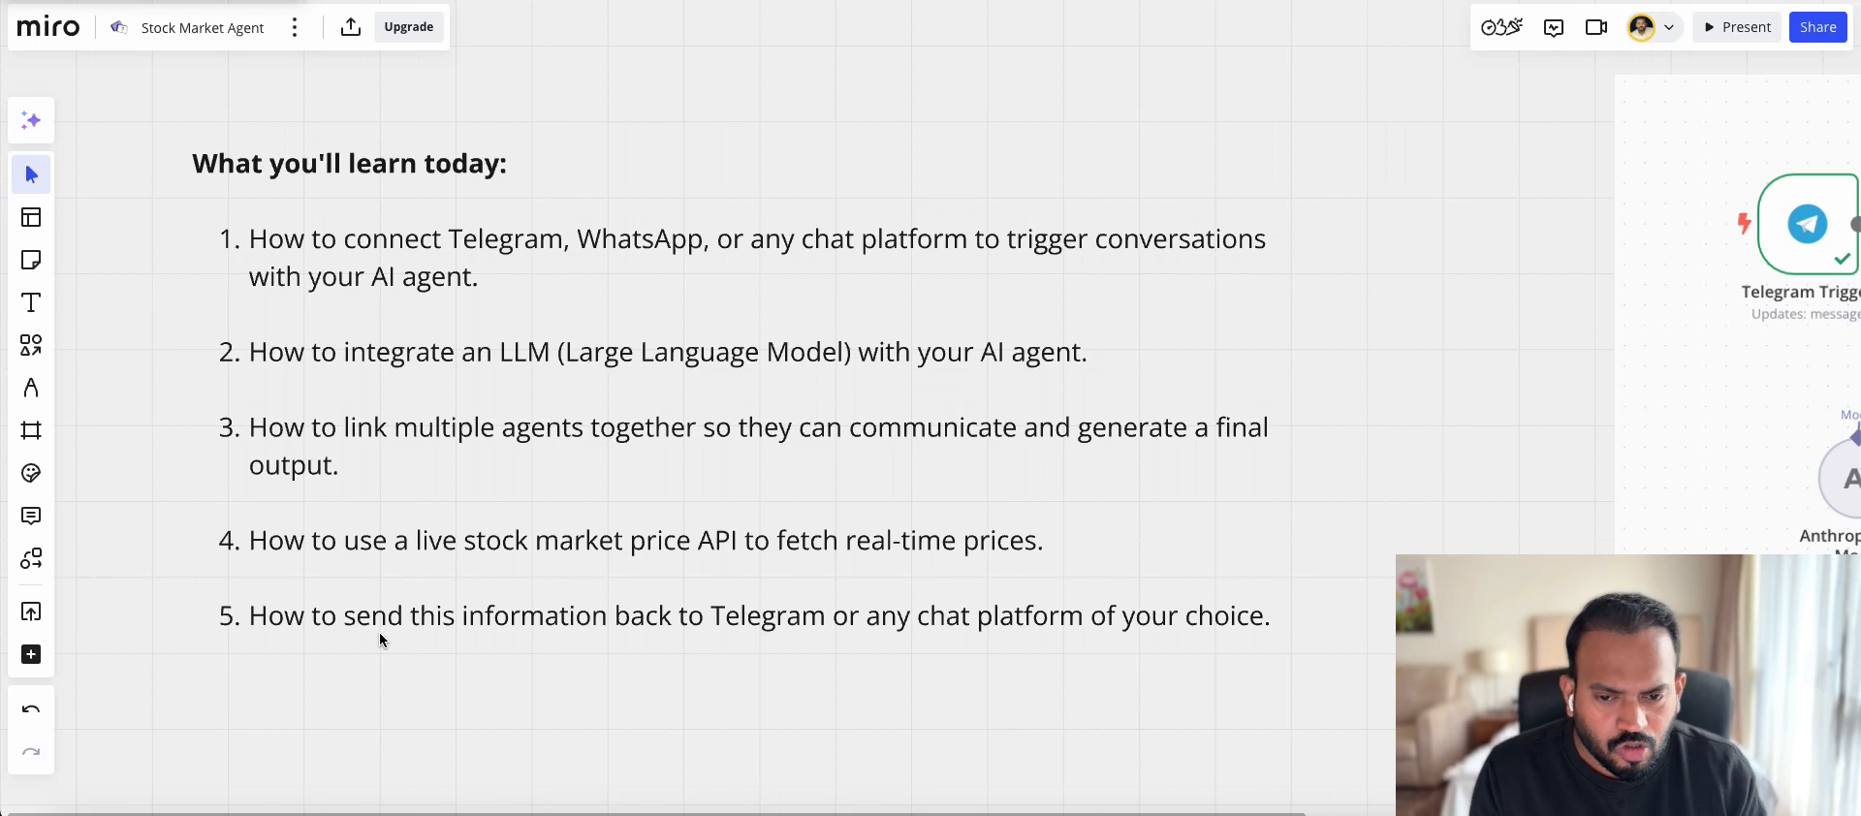
left_click_drag(1376, 391, 71, 426)
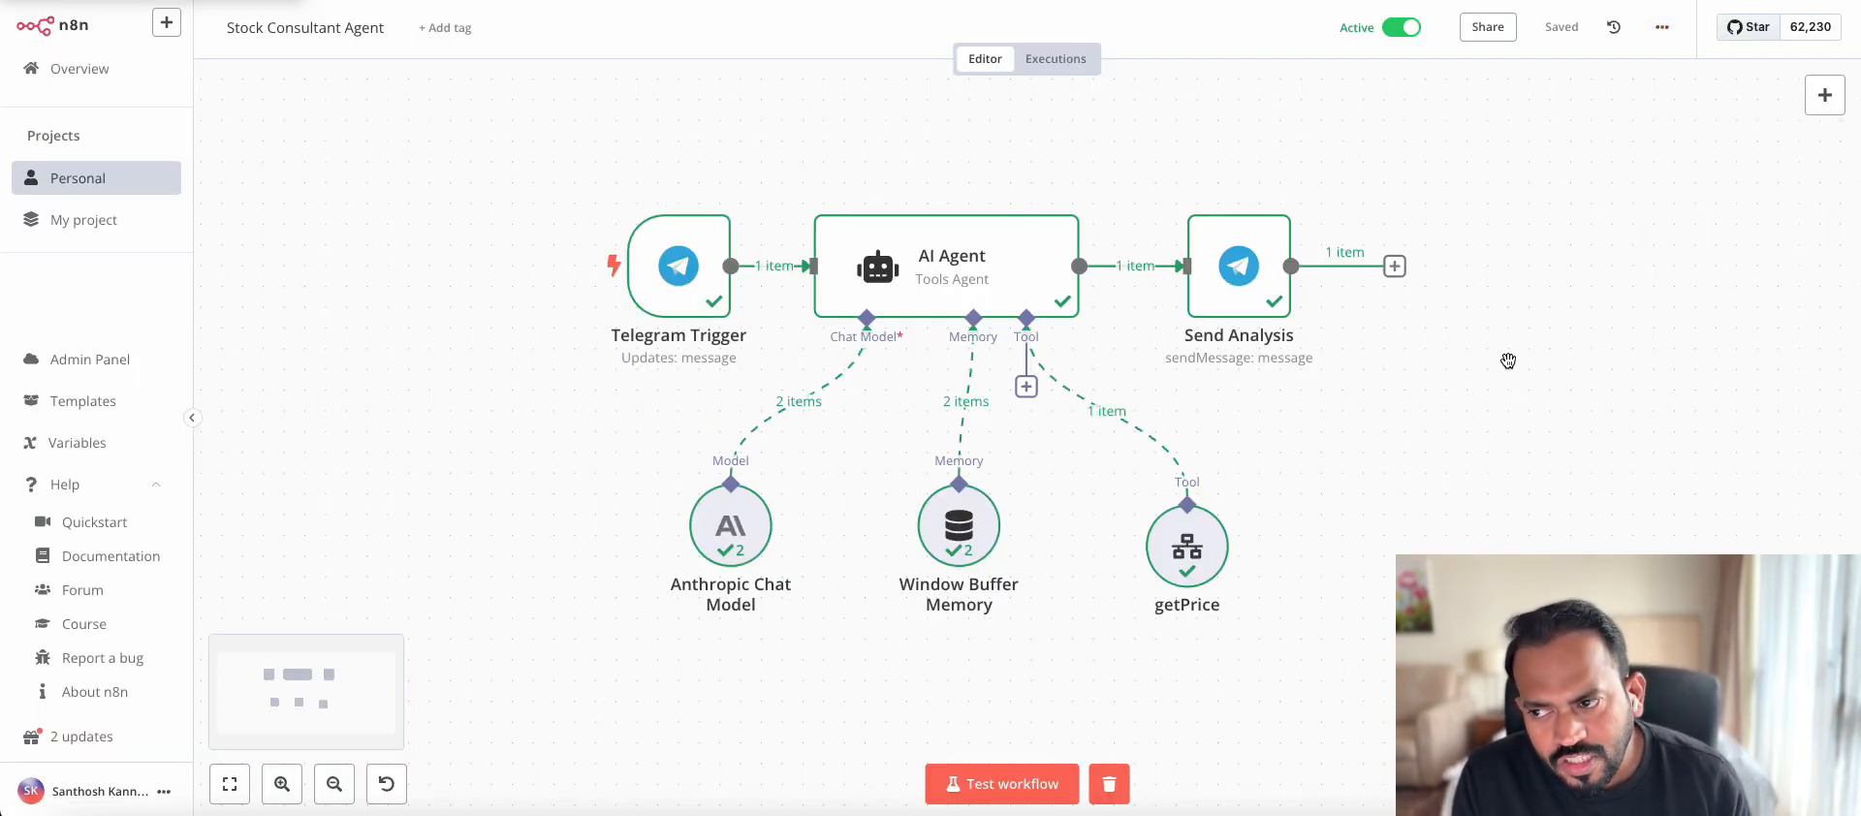
left_click(1663, 29)
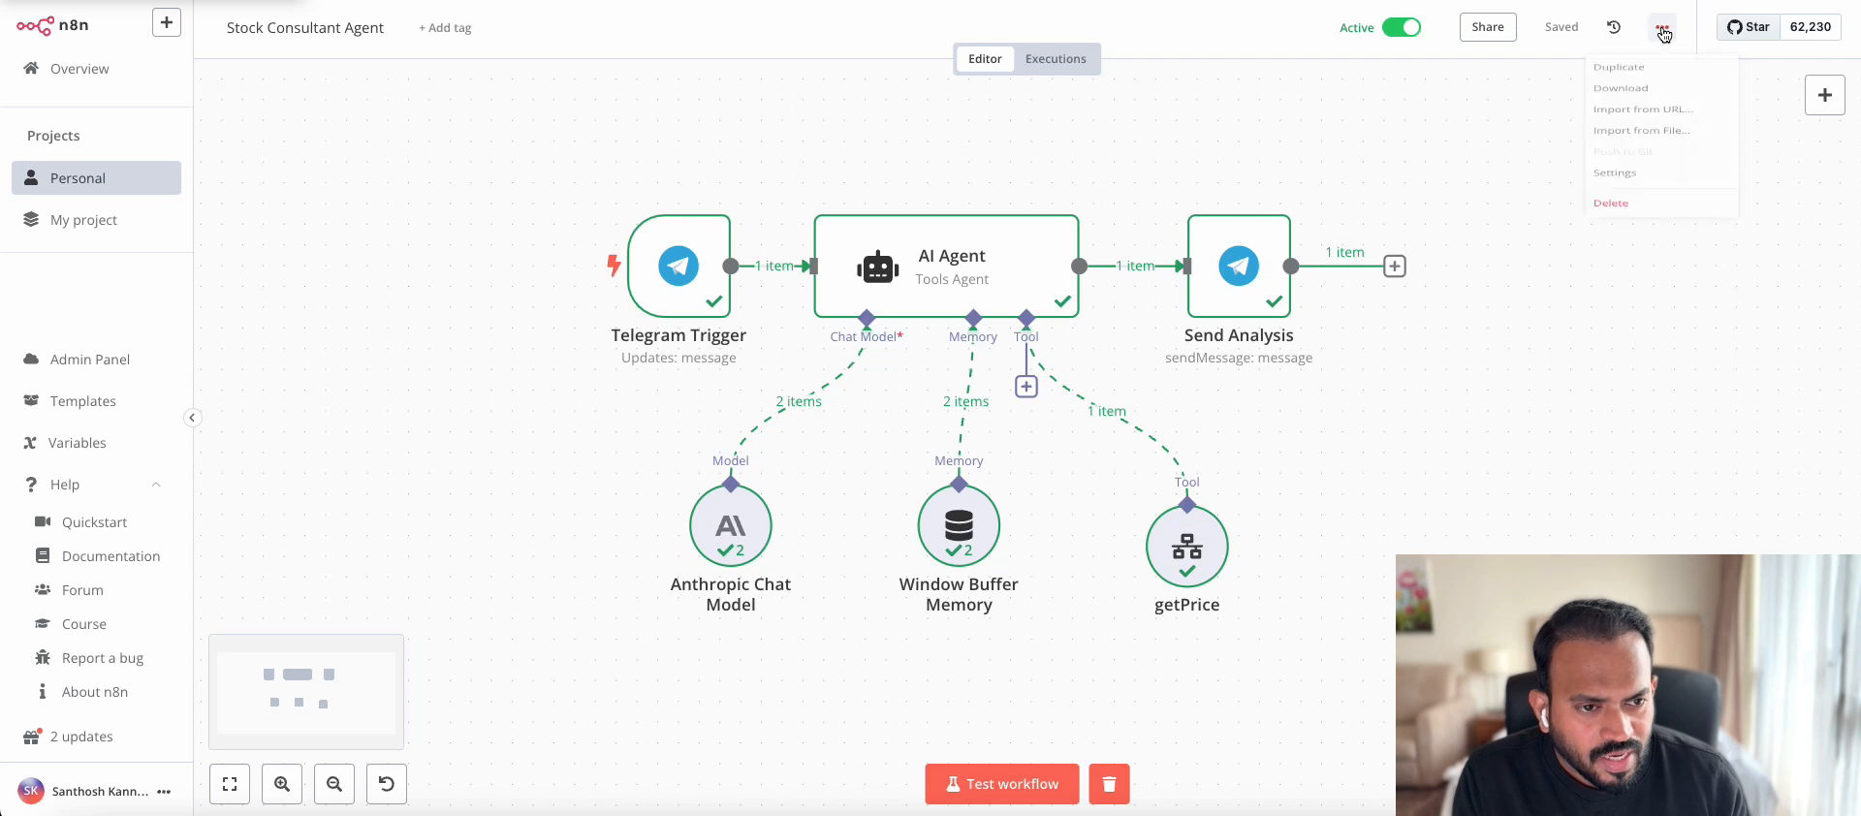
left_click(1641, 160)
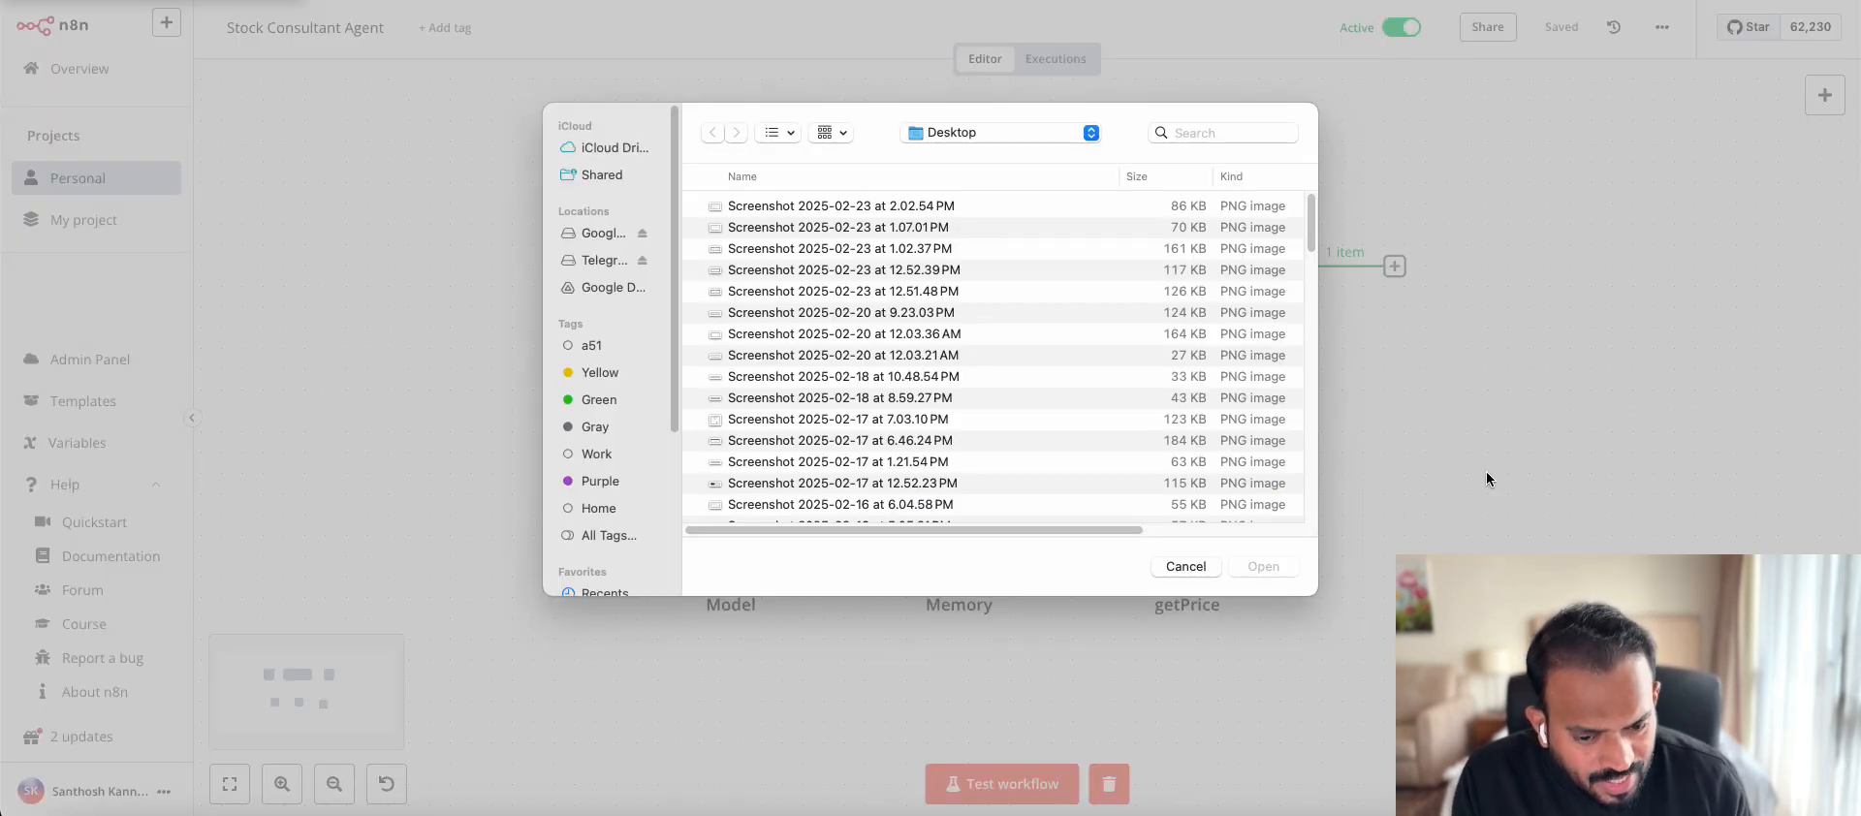
left_click(1186, 567)
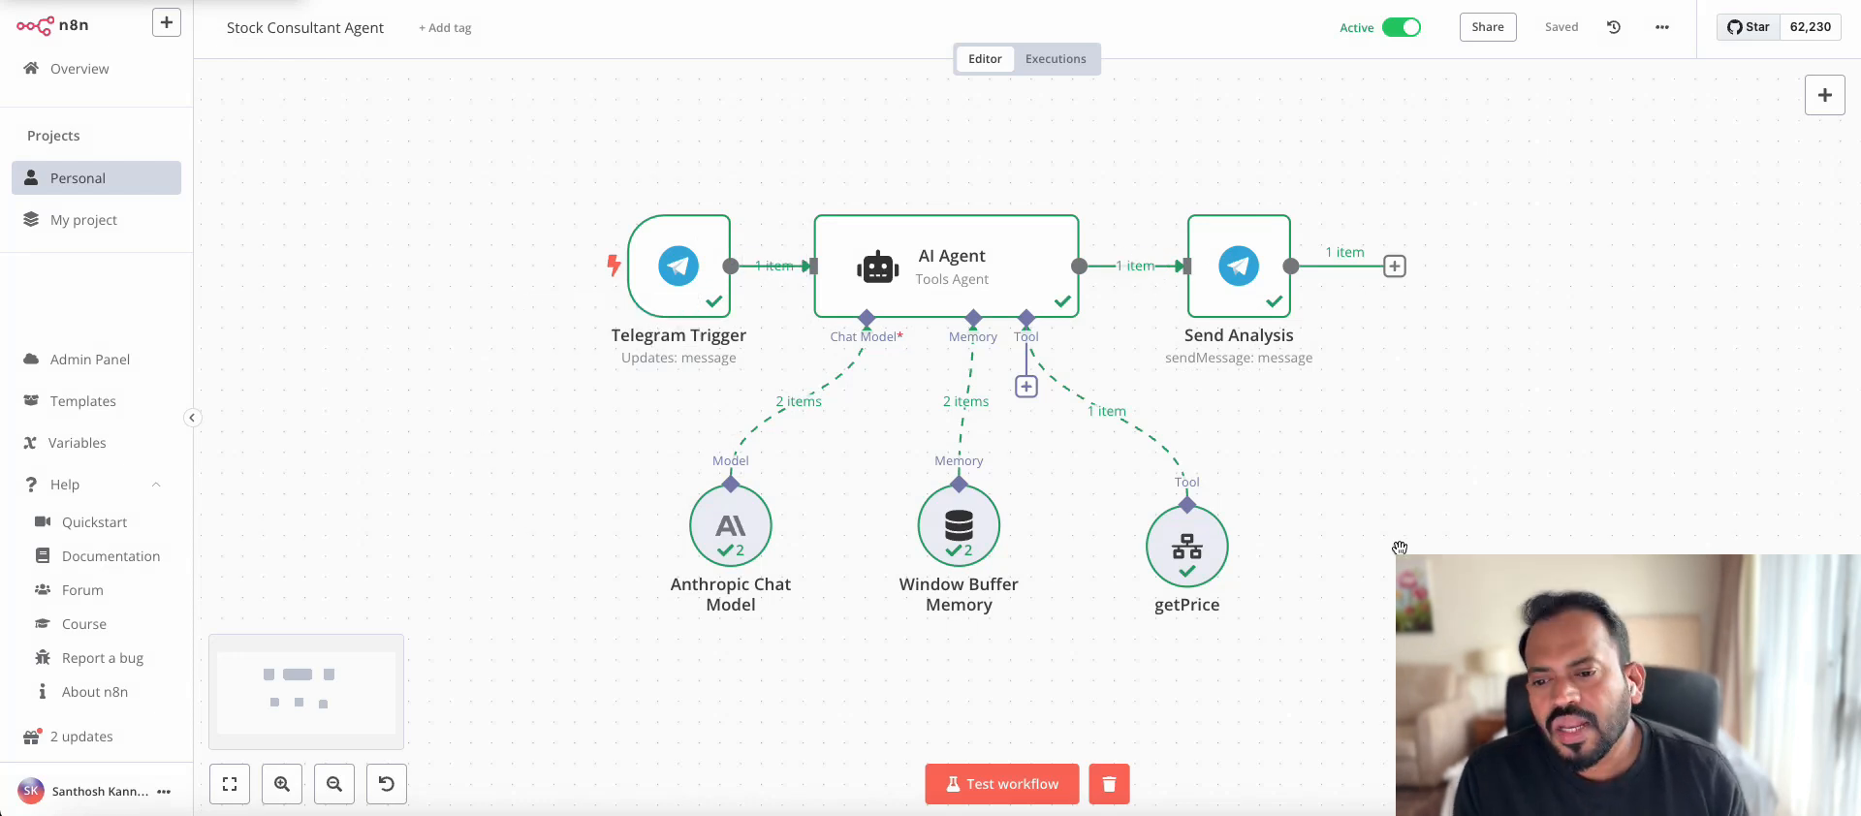
Step: Open the Telegram Trigger's credential, and switch to Telegram to review the /newbot exchange and access token message in the BotFather chat
double_click(678, 255)
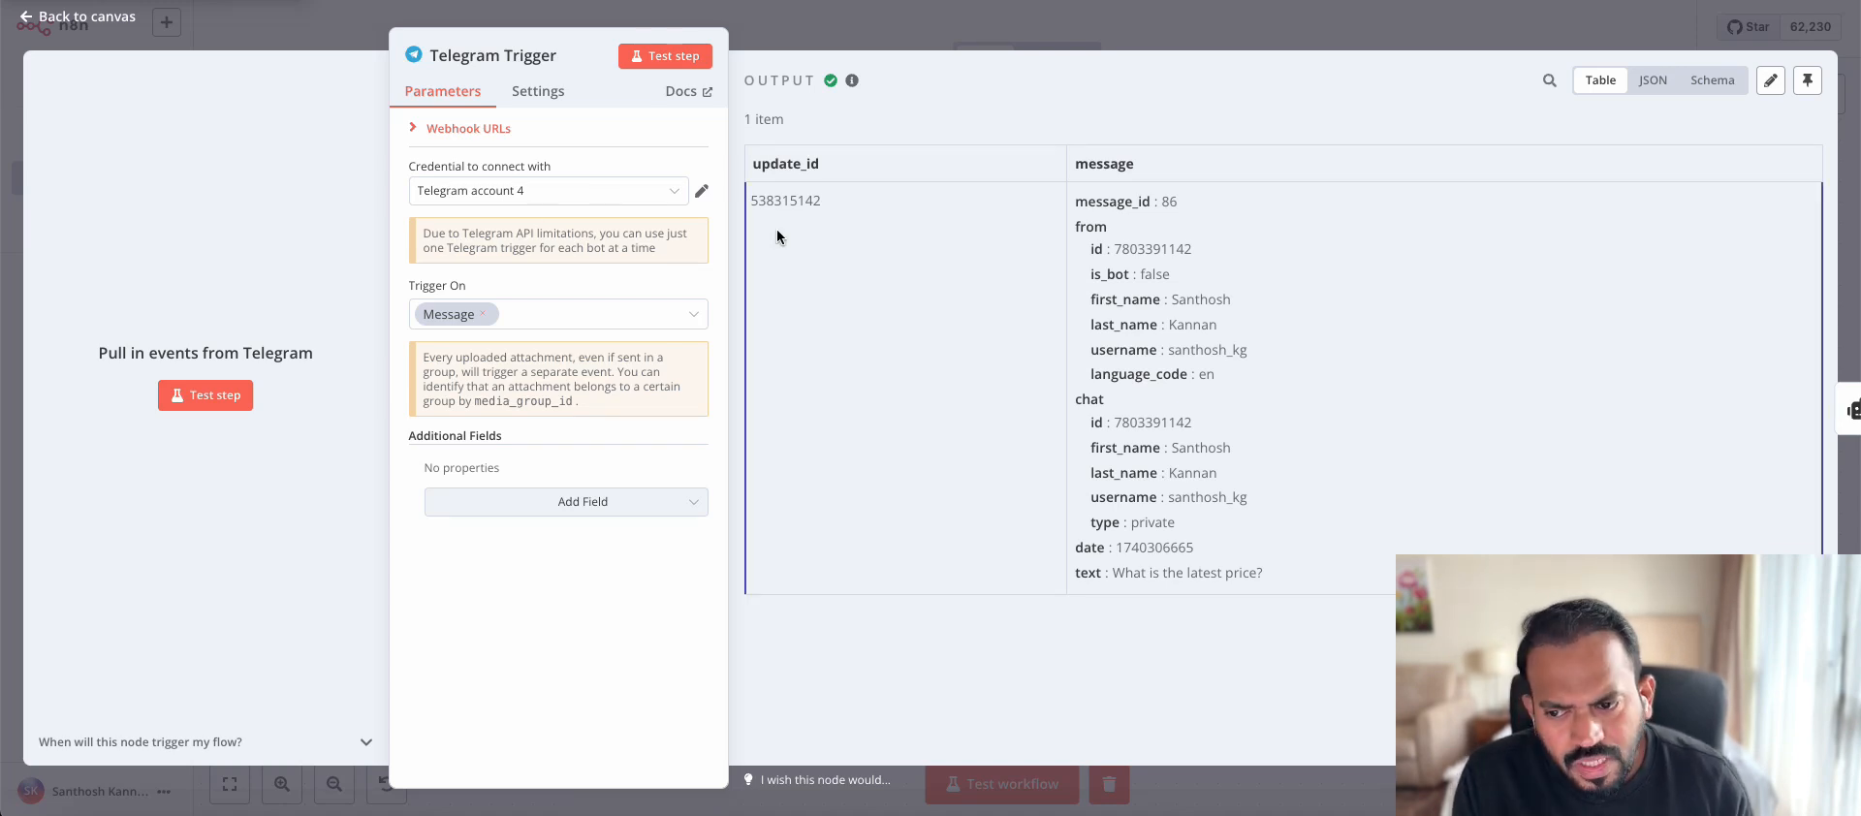
left_click(700, 190)
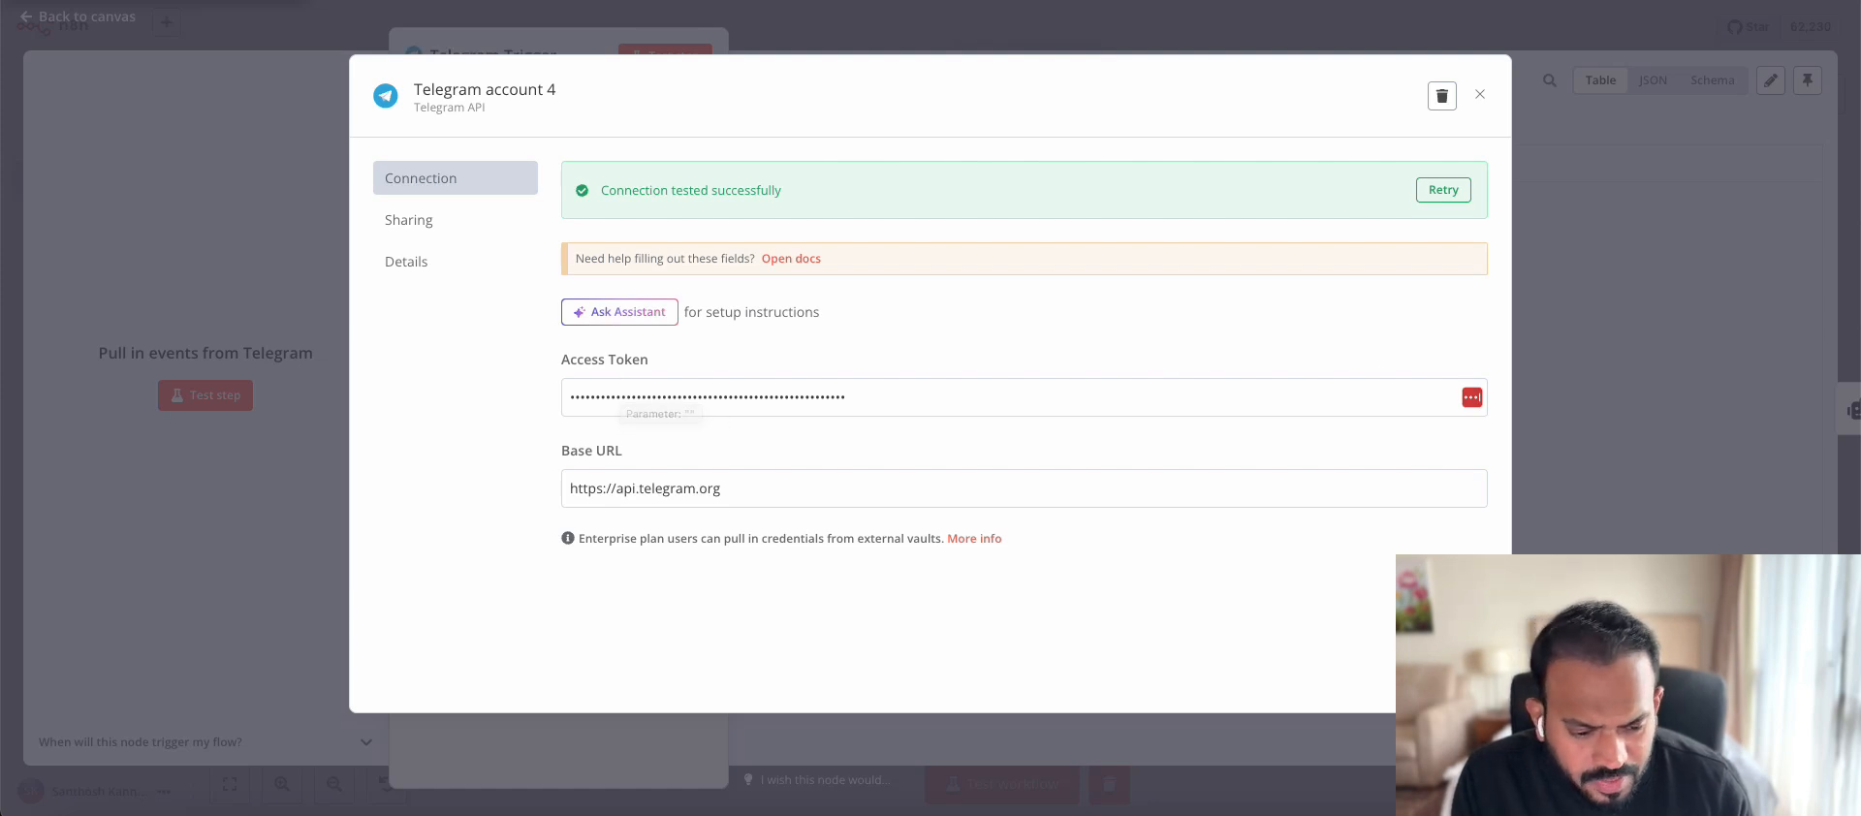
key("super+Tab")
left_click(582, 356)
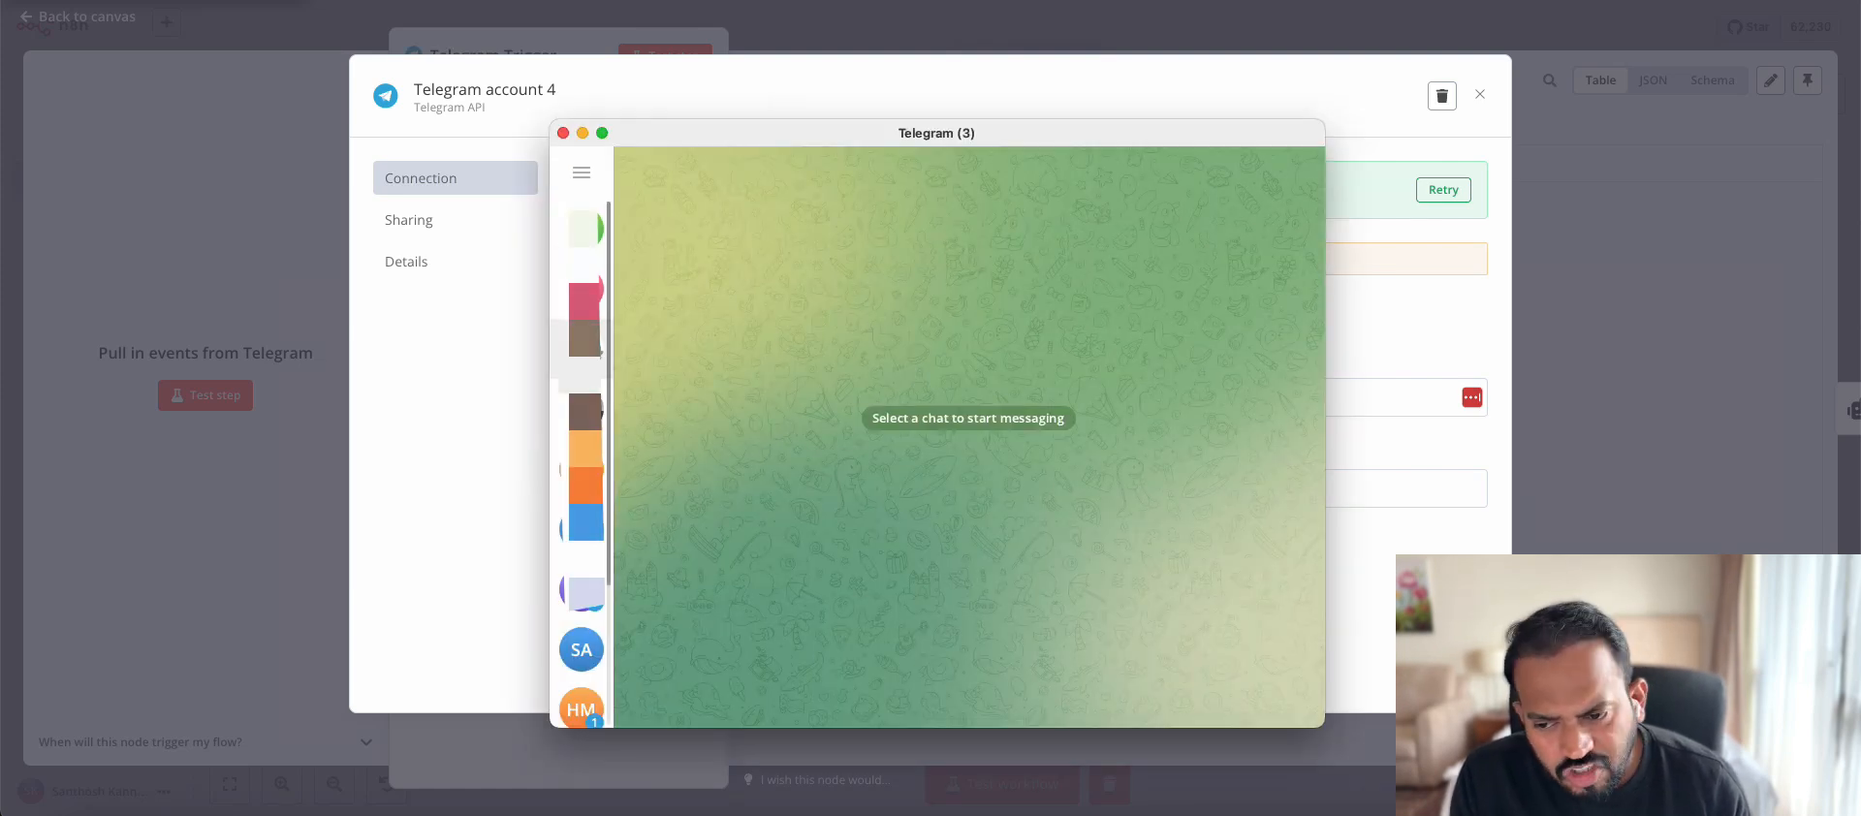
scroll(1008, 310, "up", 3)
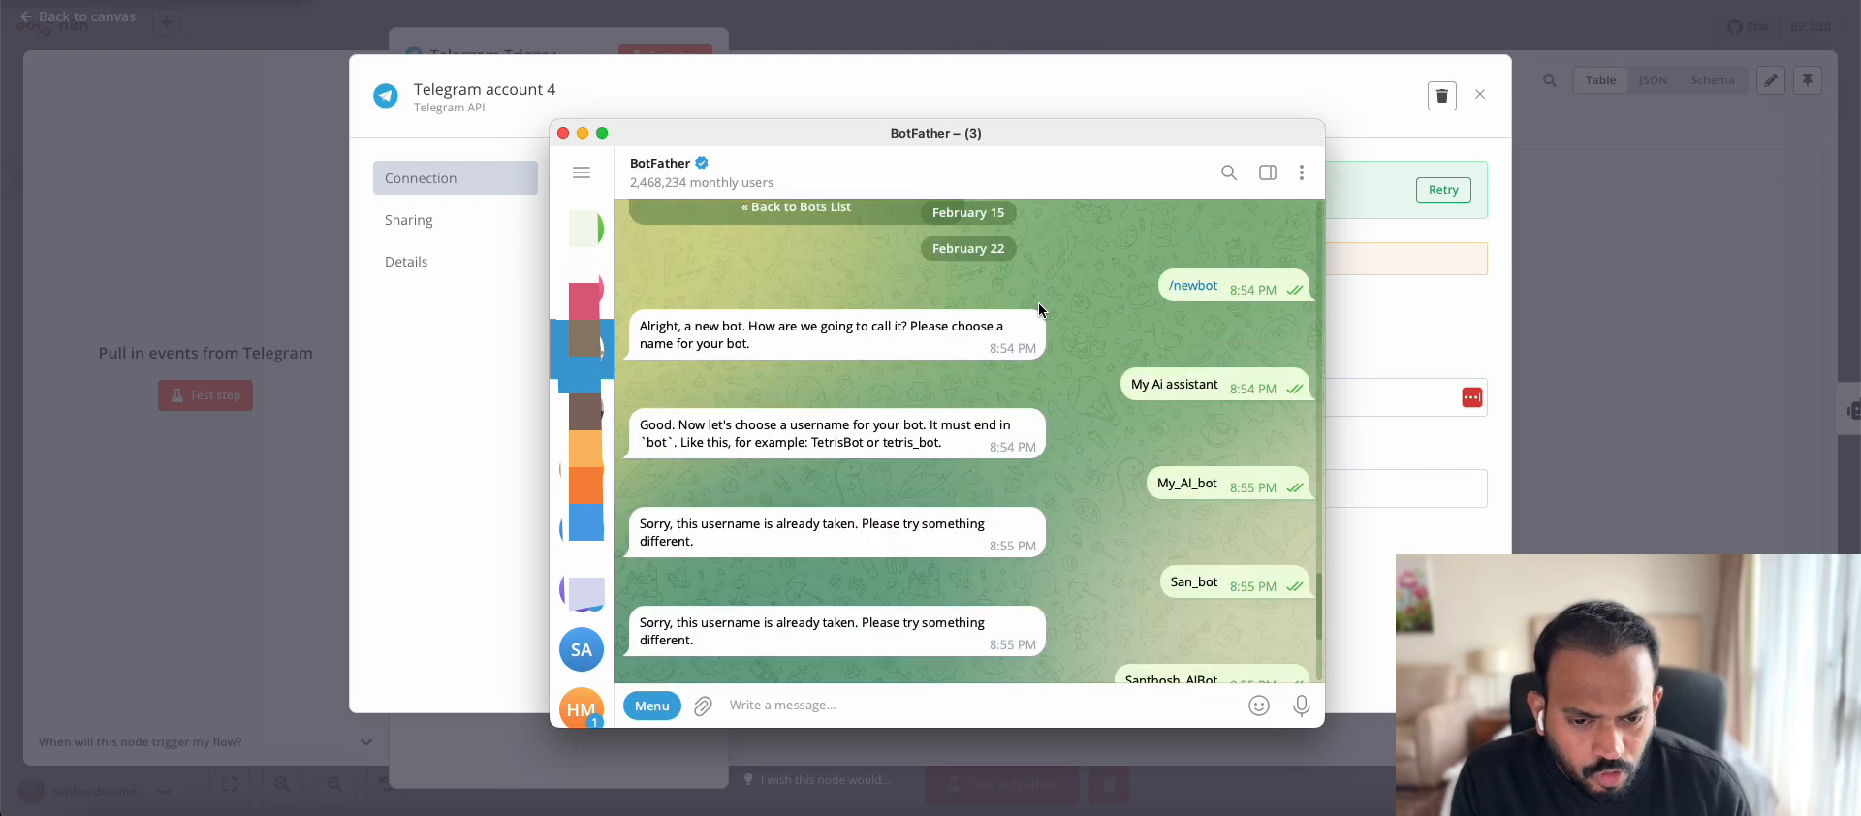
mouse_move(1193, 292)
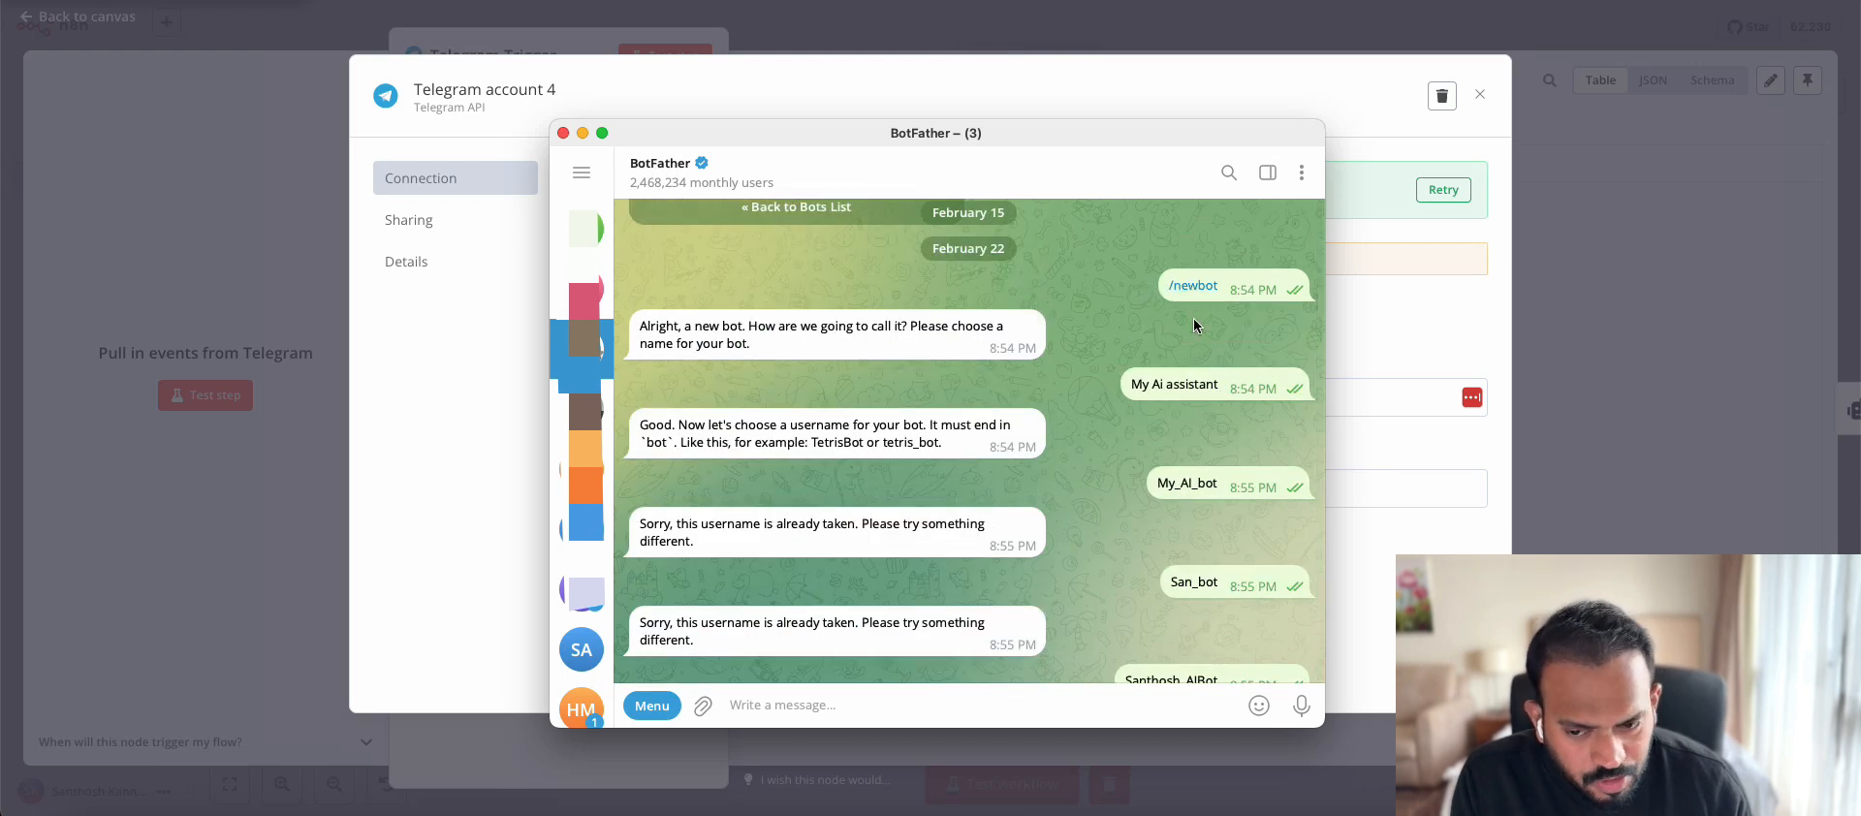
scroll(1113, 294, "down", 1)
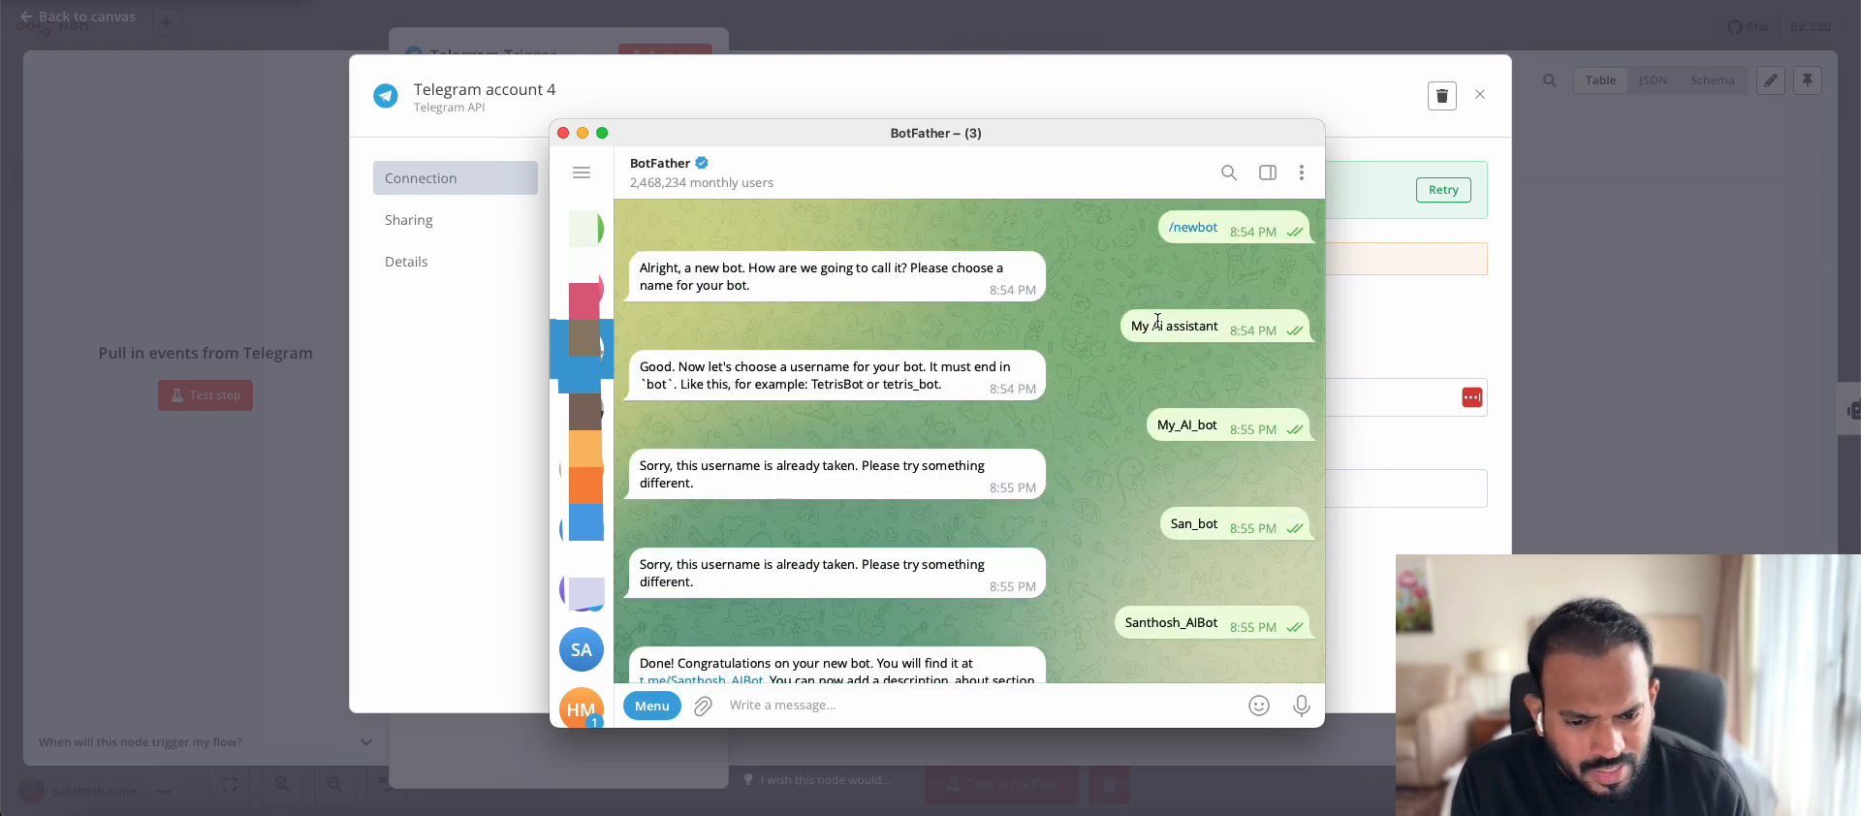
scroll(1129, 353, "down", 2)
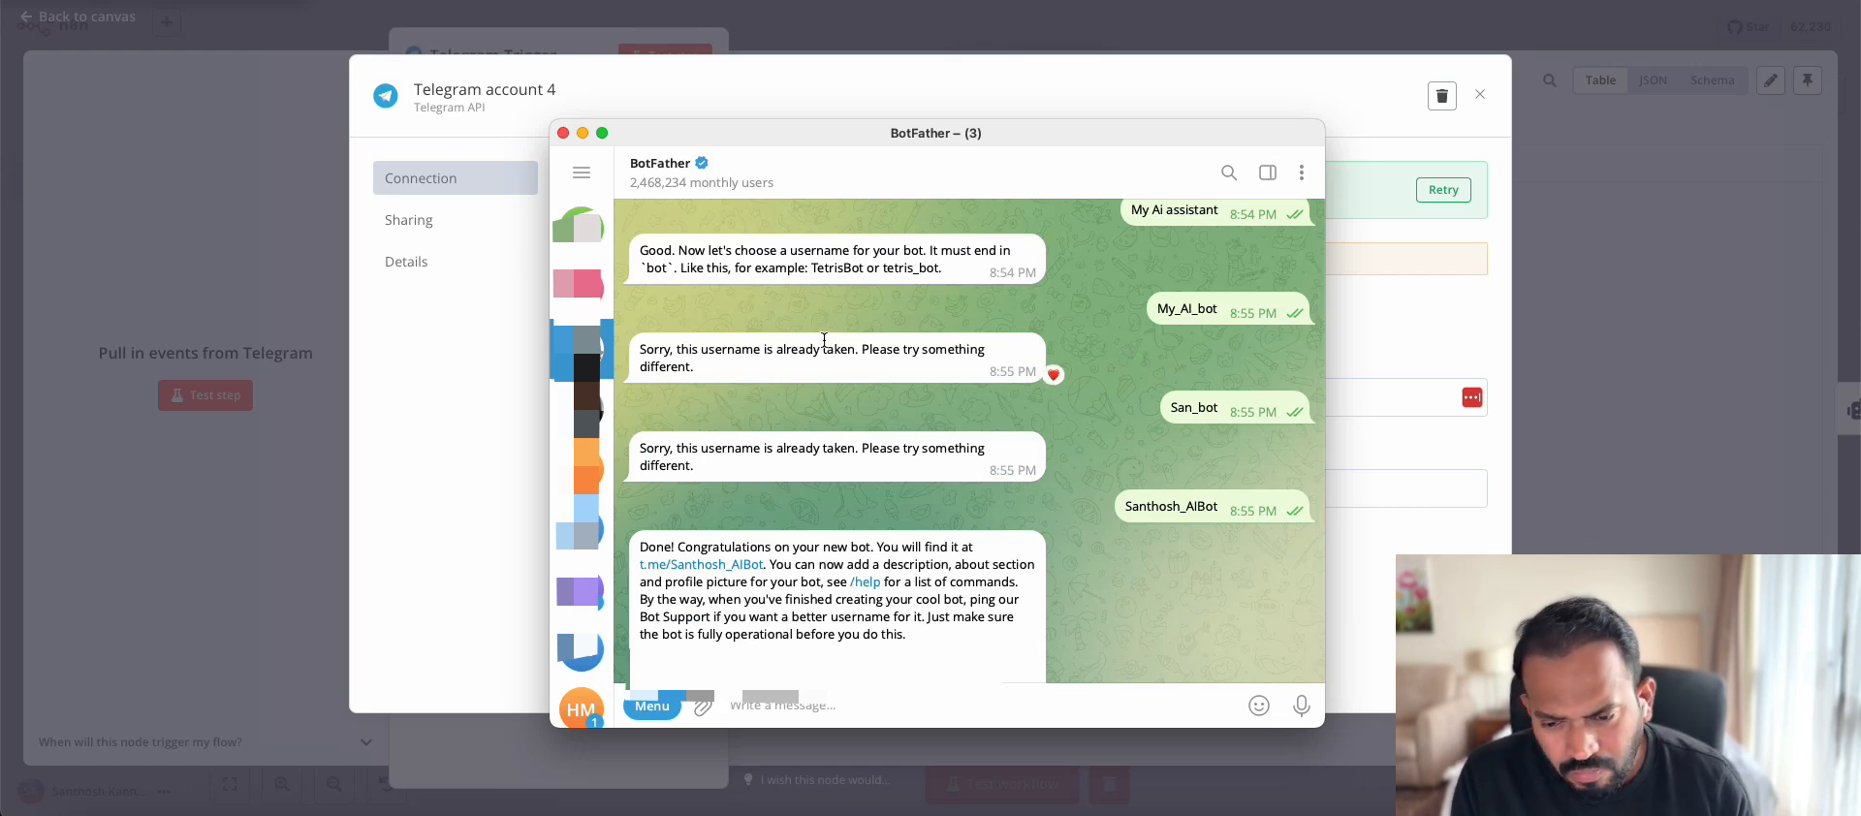
scroll(650, 516, "down", 2)
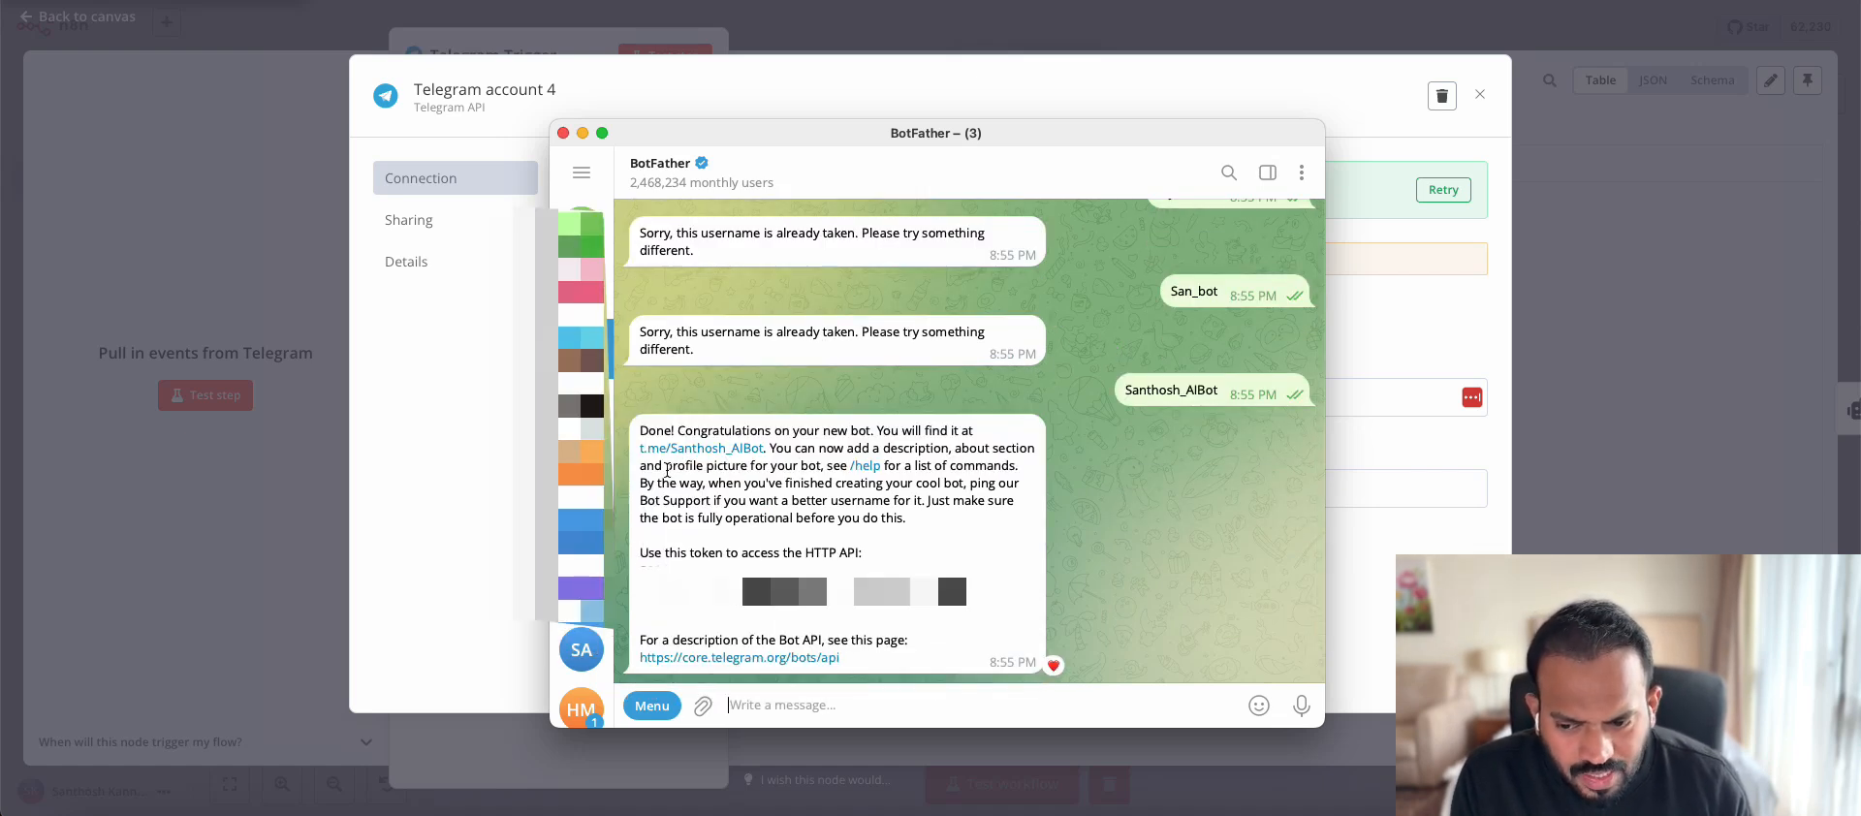
left_click_drag(638, 553, 936, 562)
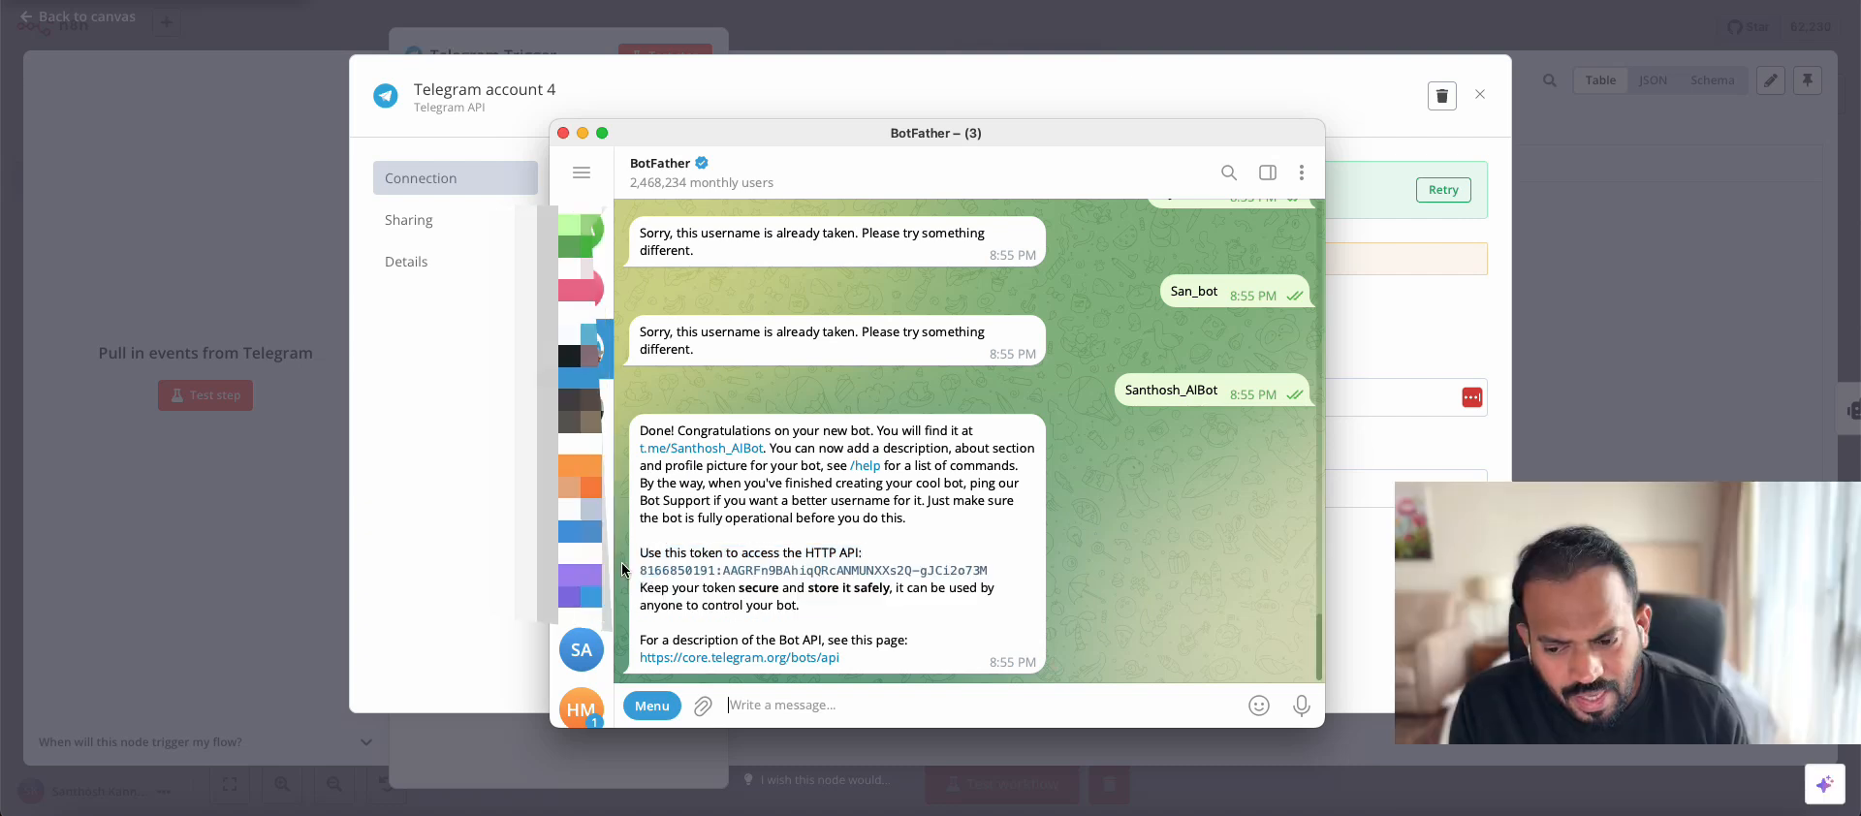
left_click(1376, 555)
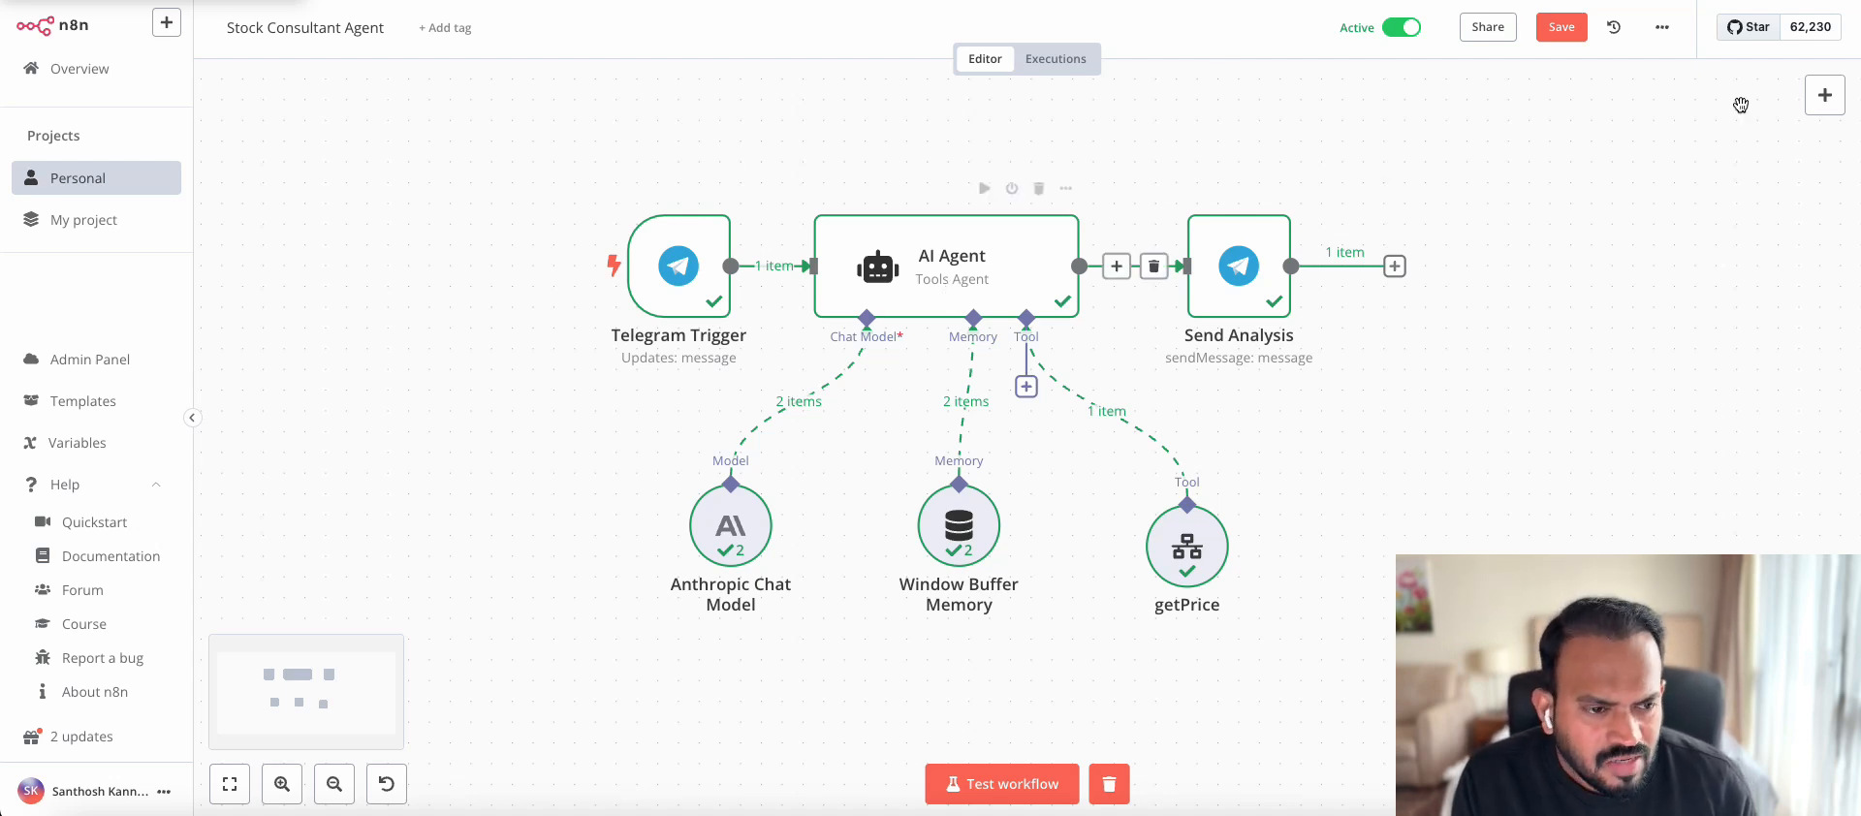
Step: Search the node library for "AI ag" and examine the existing AI Agent node's prompt text and system message
left_click(1826, 102)
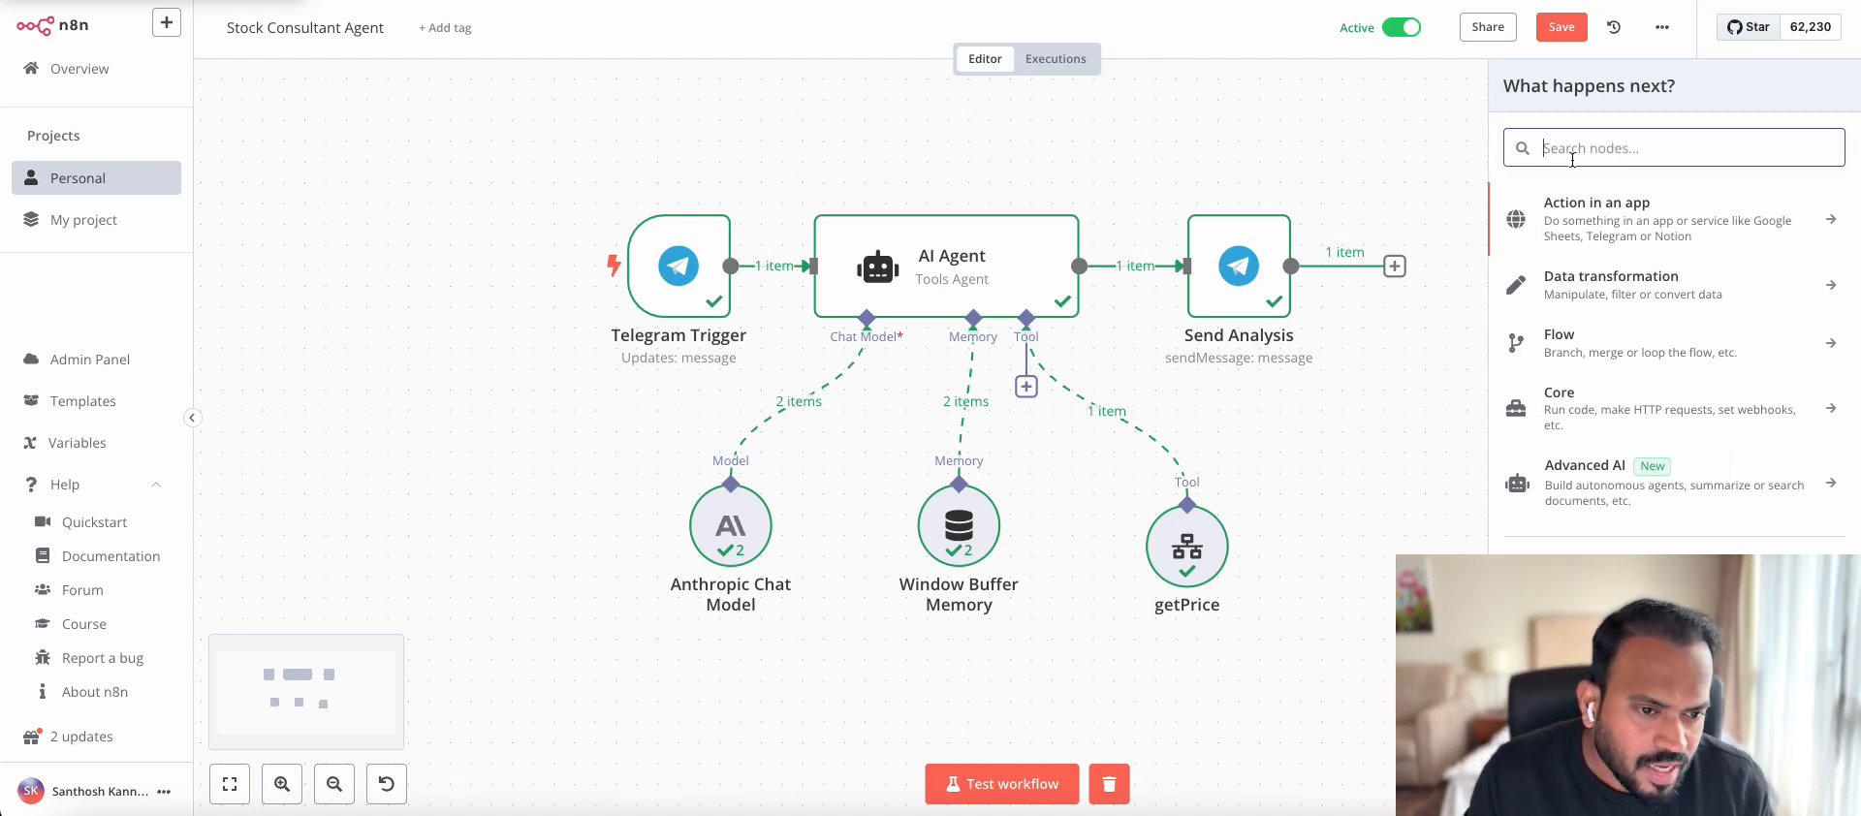
type("AI ag")
left_click(1570, 206)
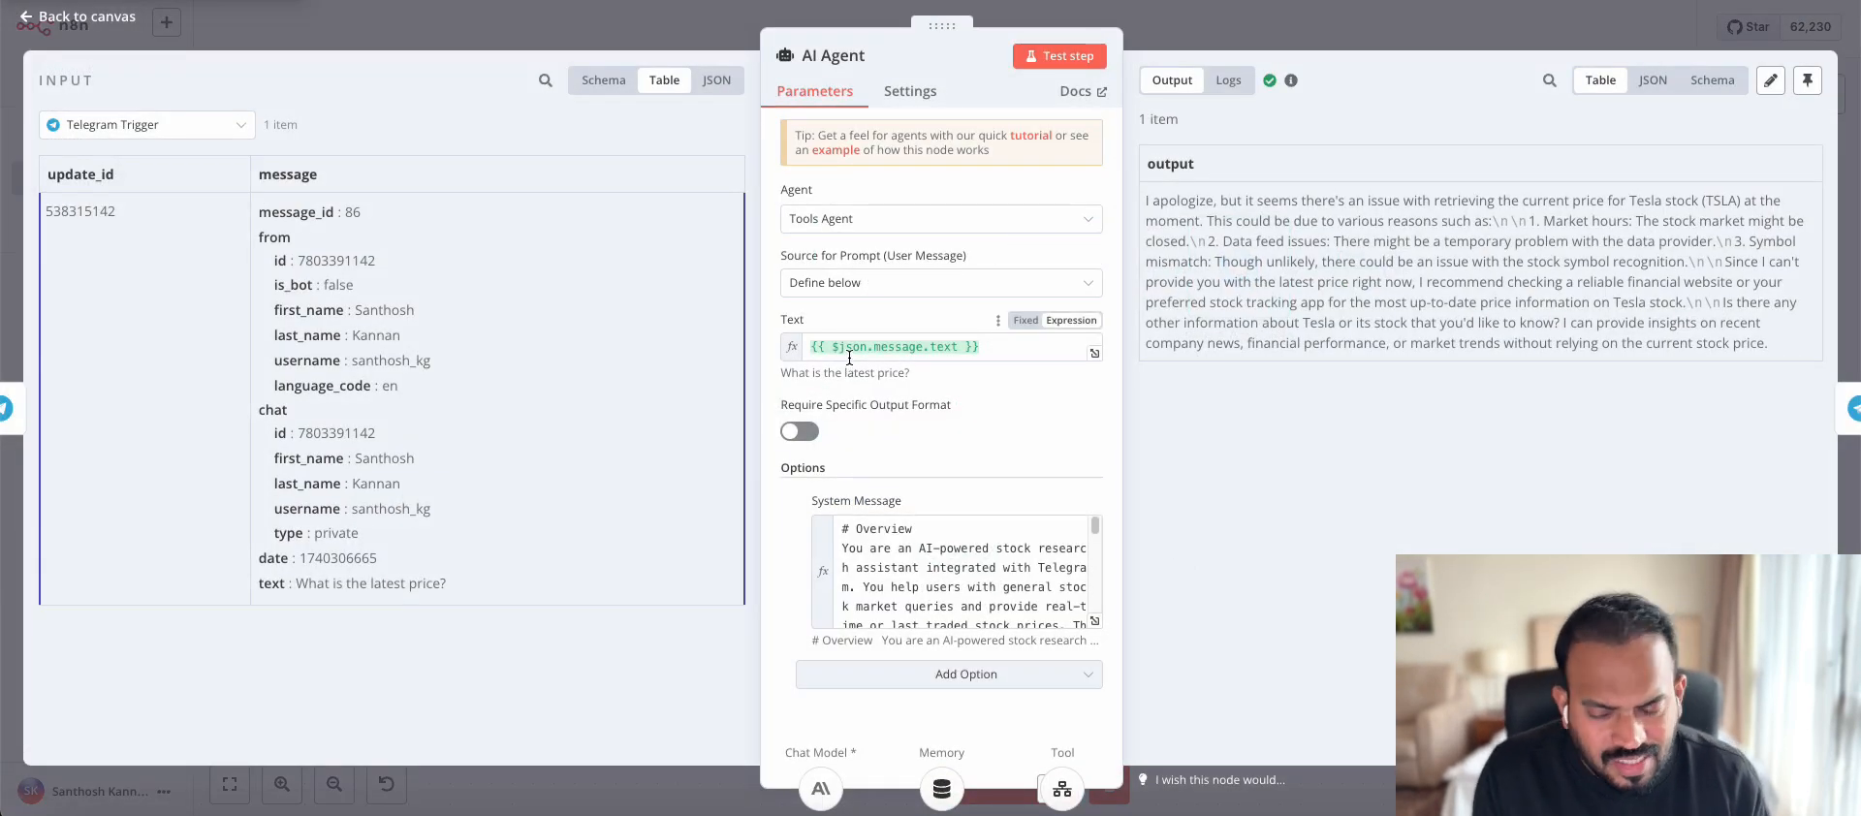
left_click(1171, 38)
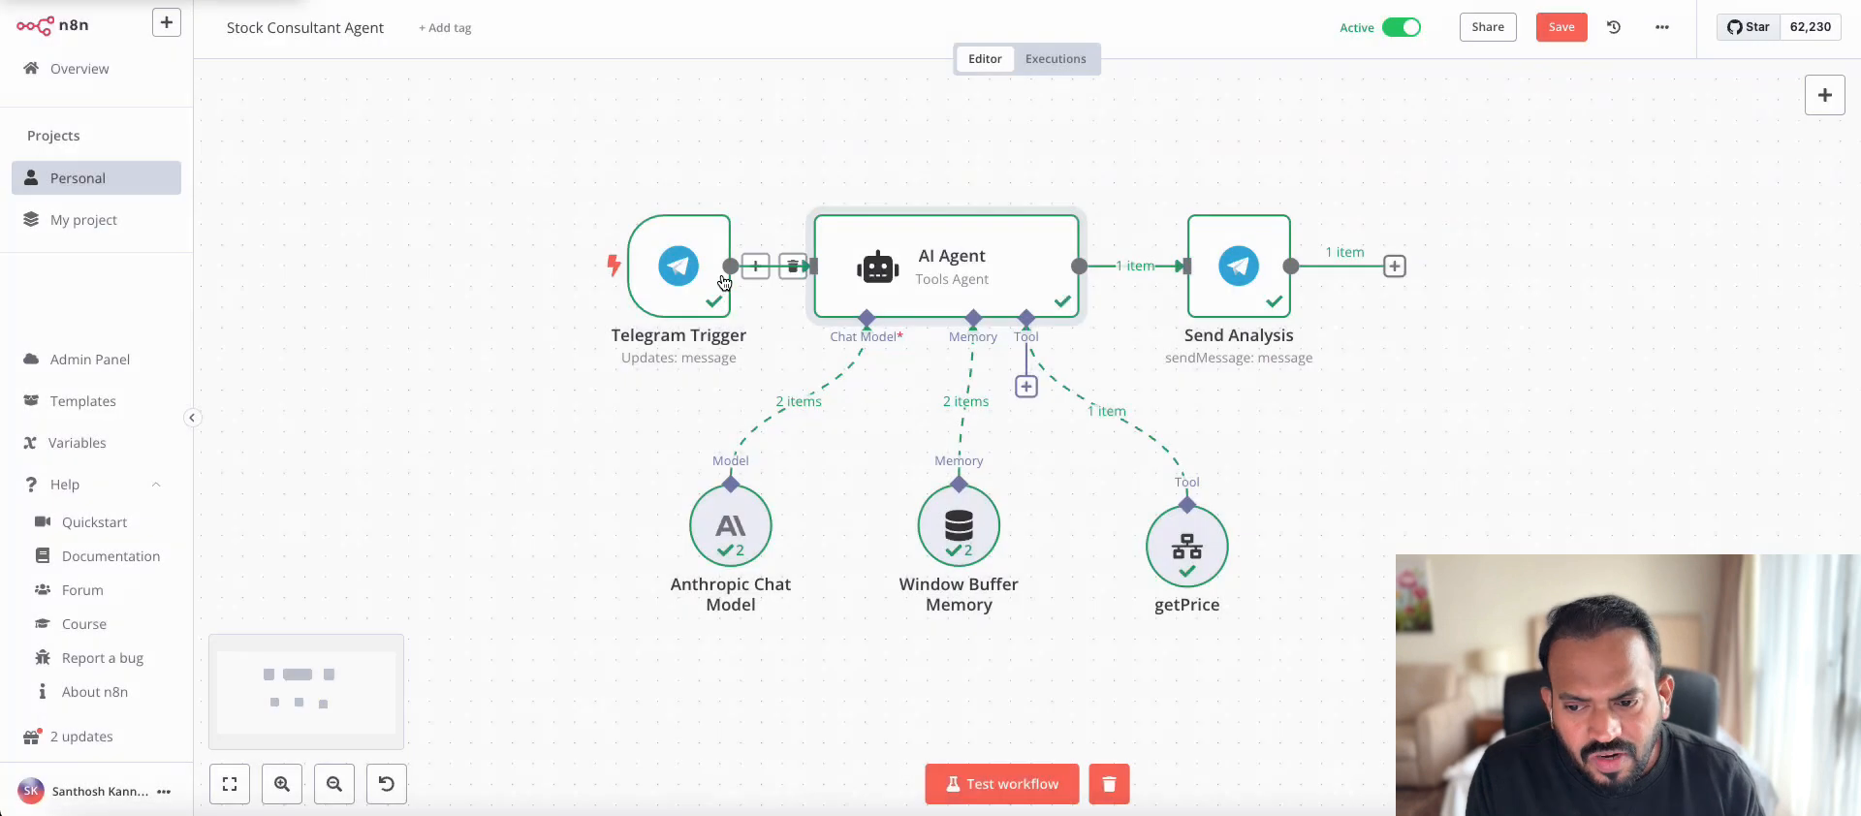
double_click(926, 263)
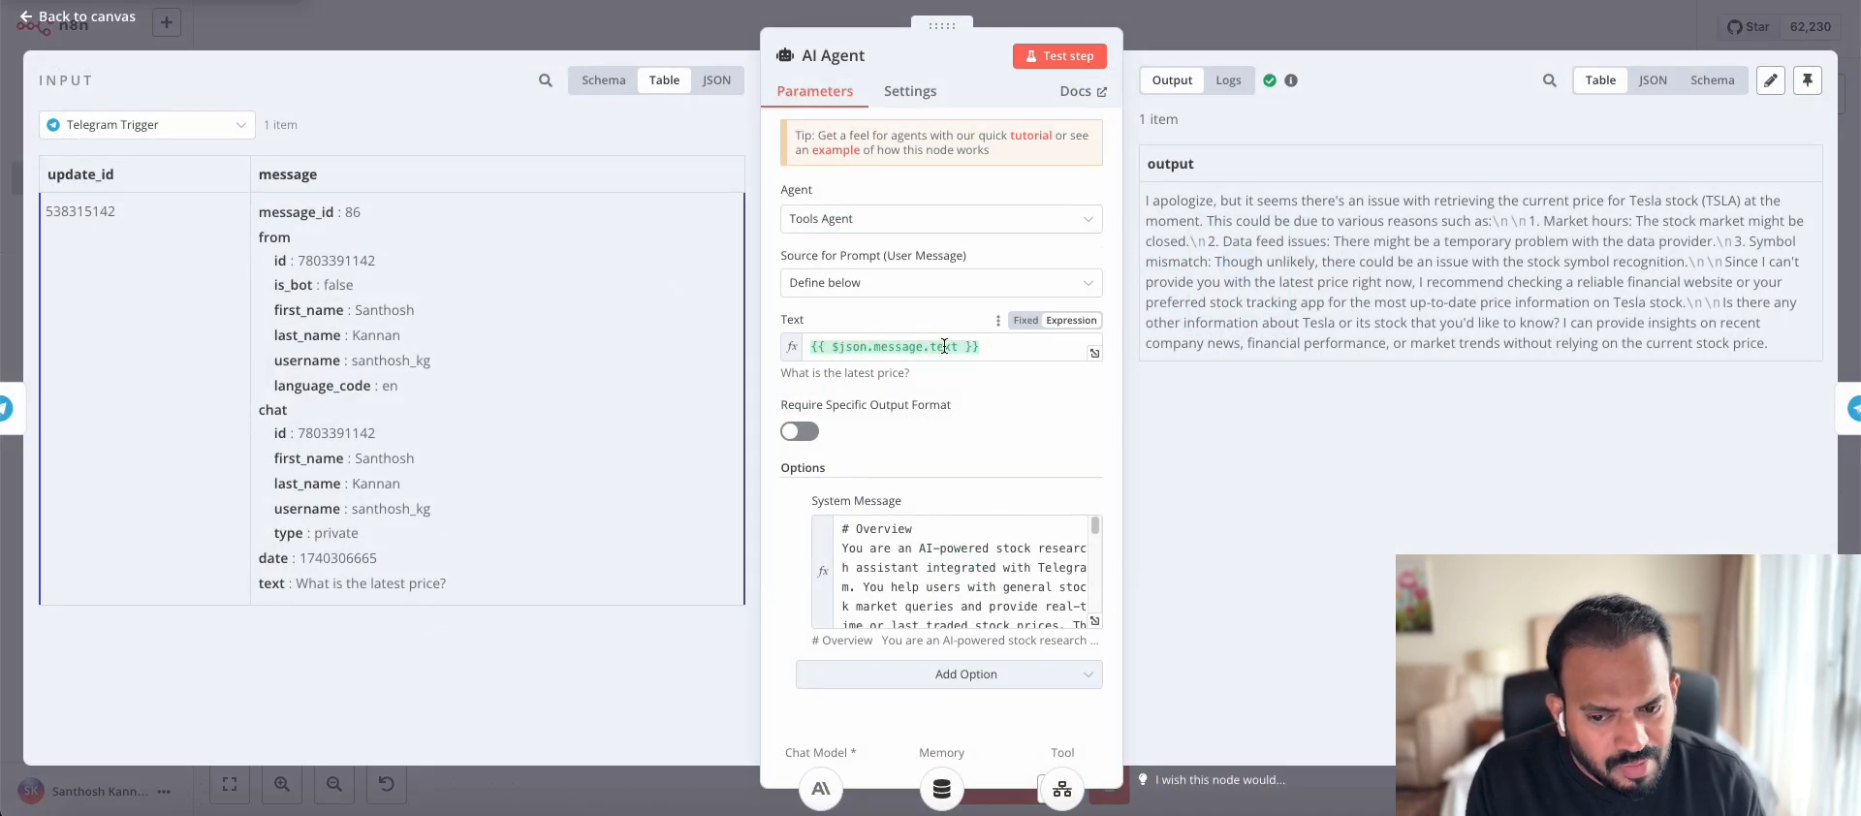
left_click(1226, 41)
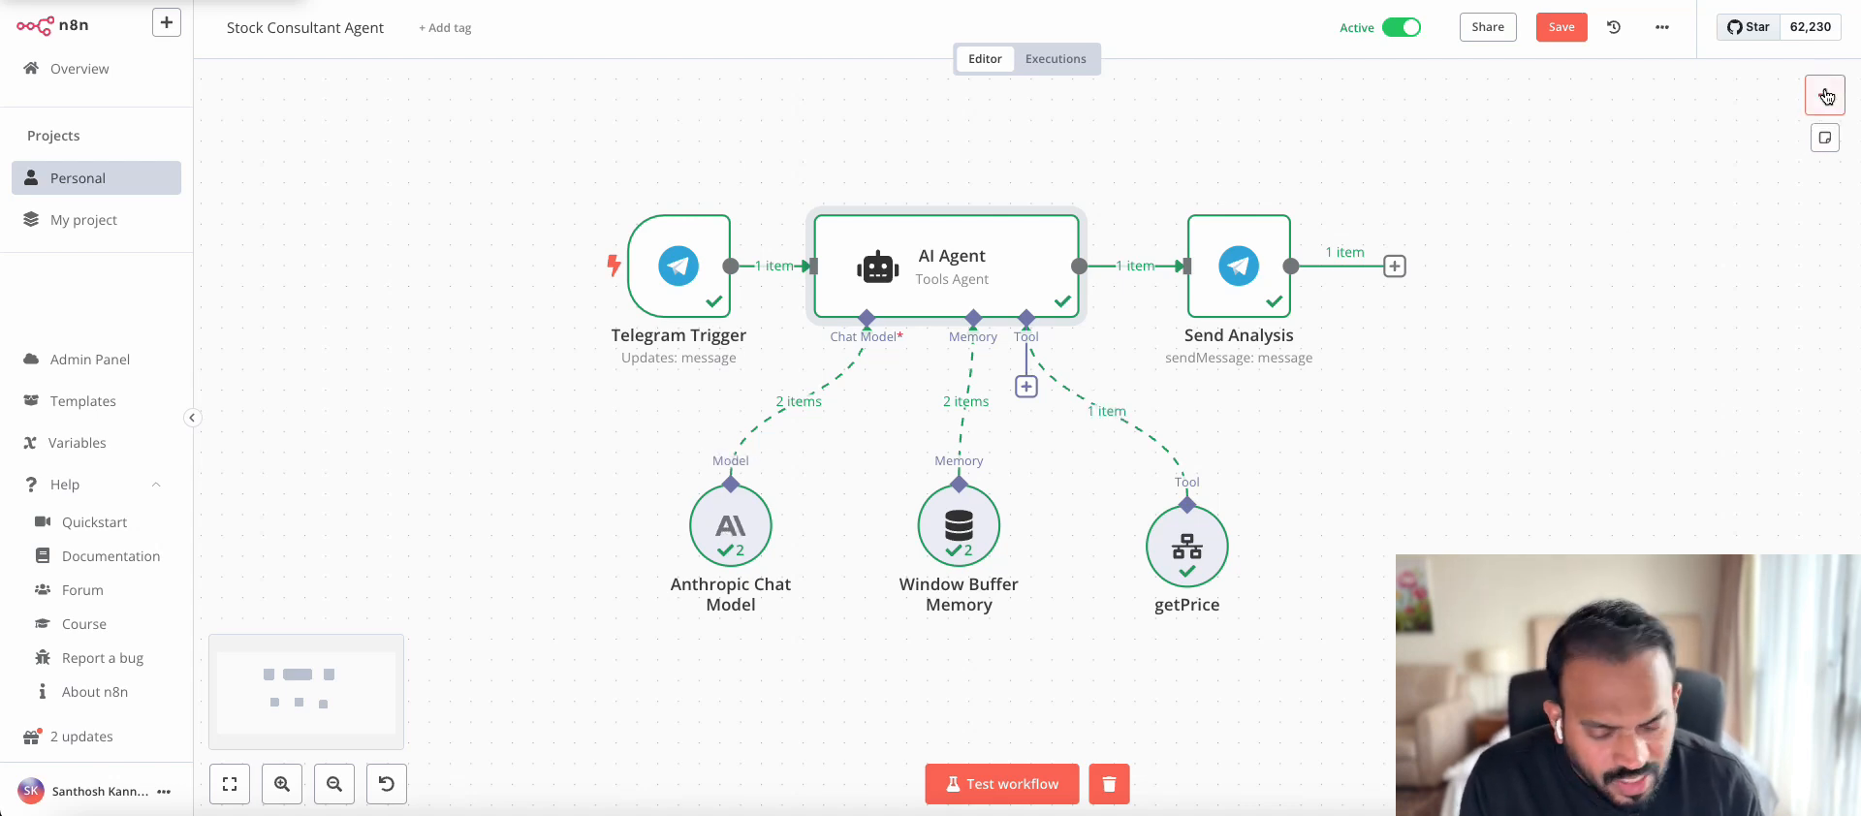
Step: Examine the Anthropic Chat Model node's credential and model settings
double_click(724, 529)
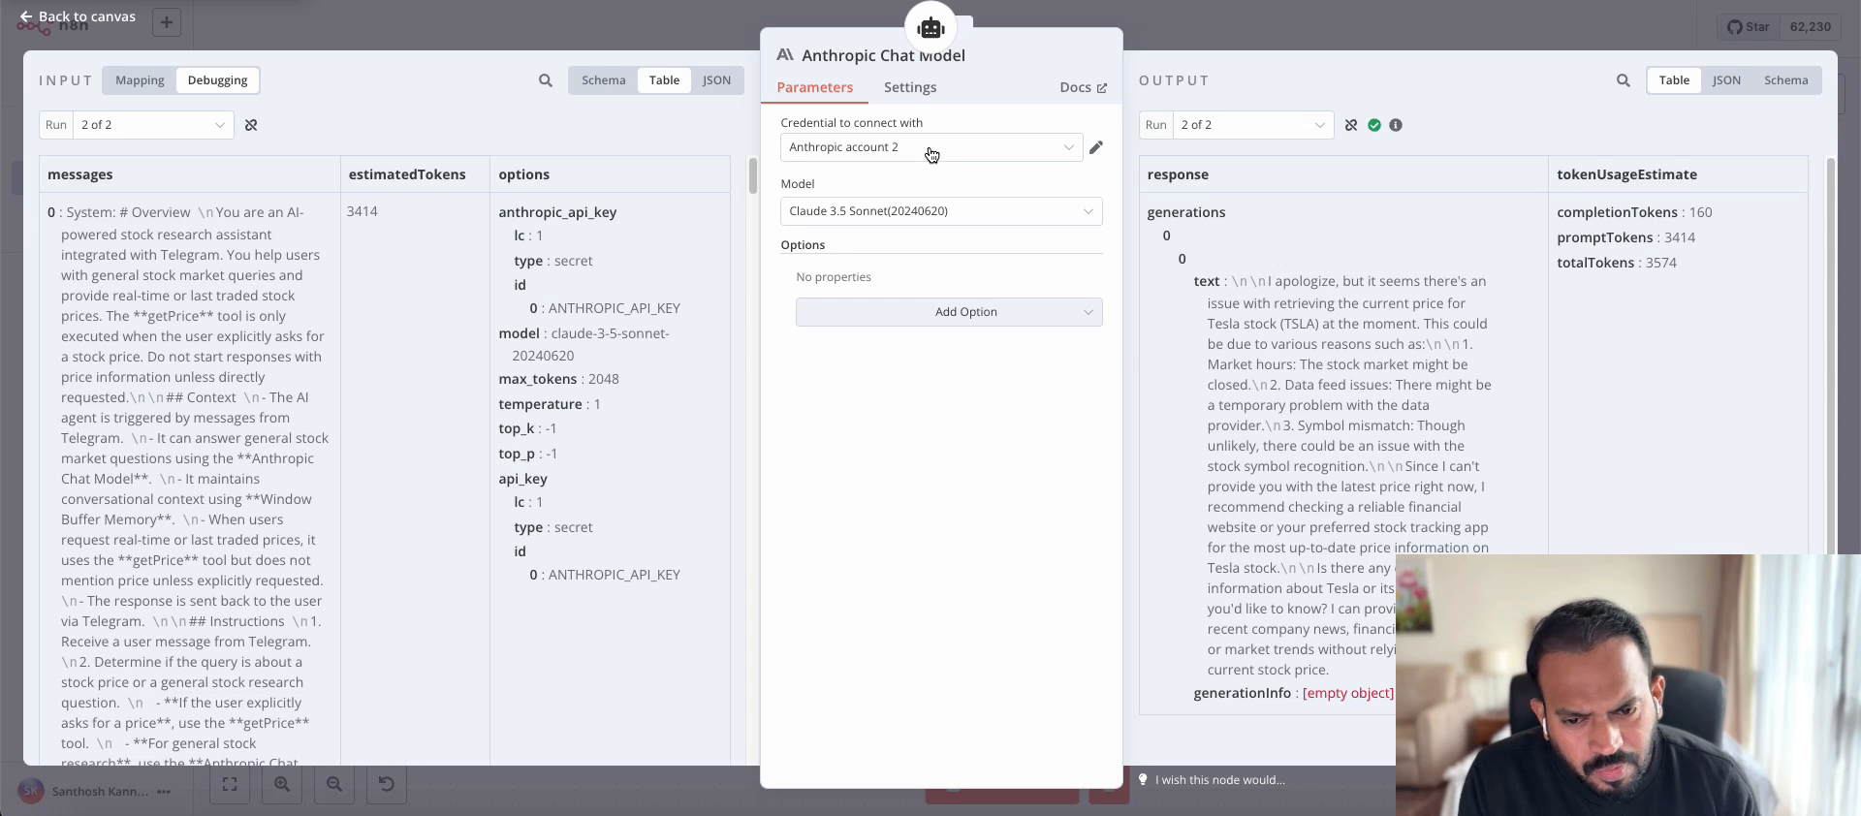
left_click(1095, 146)
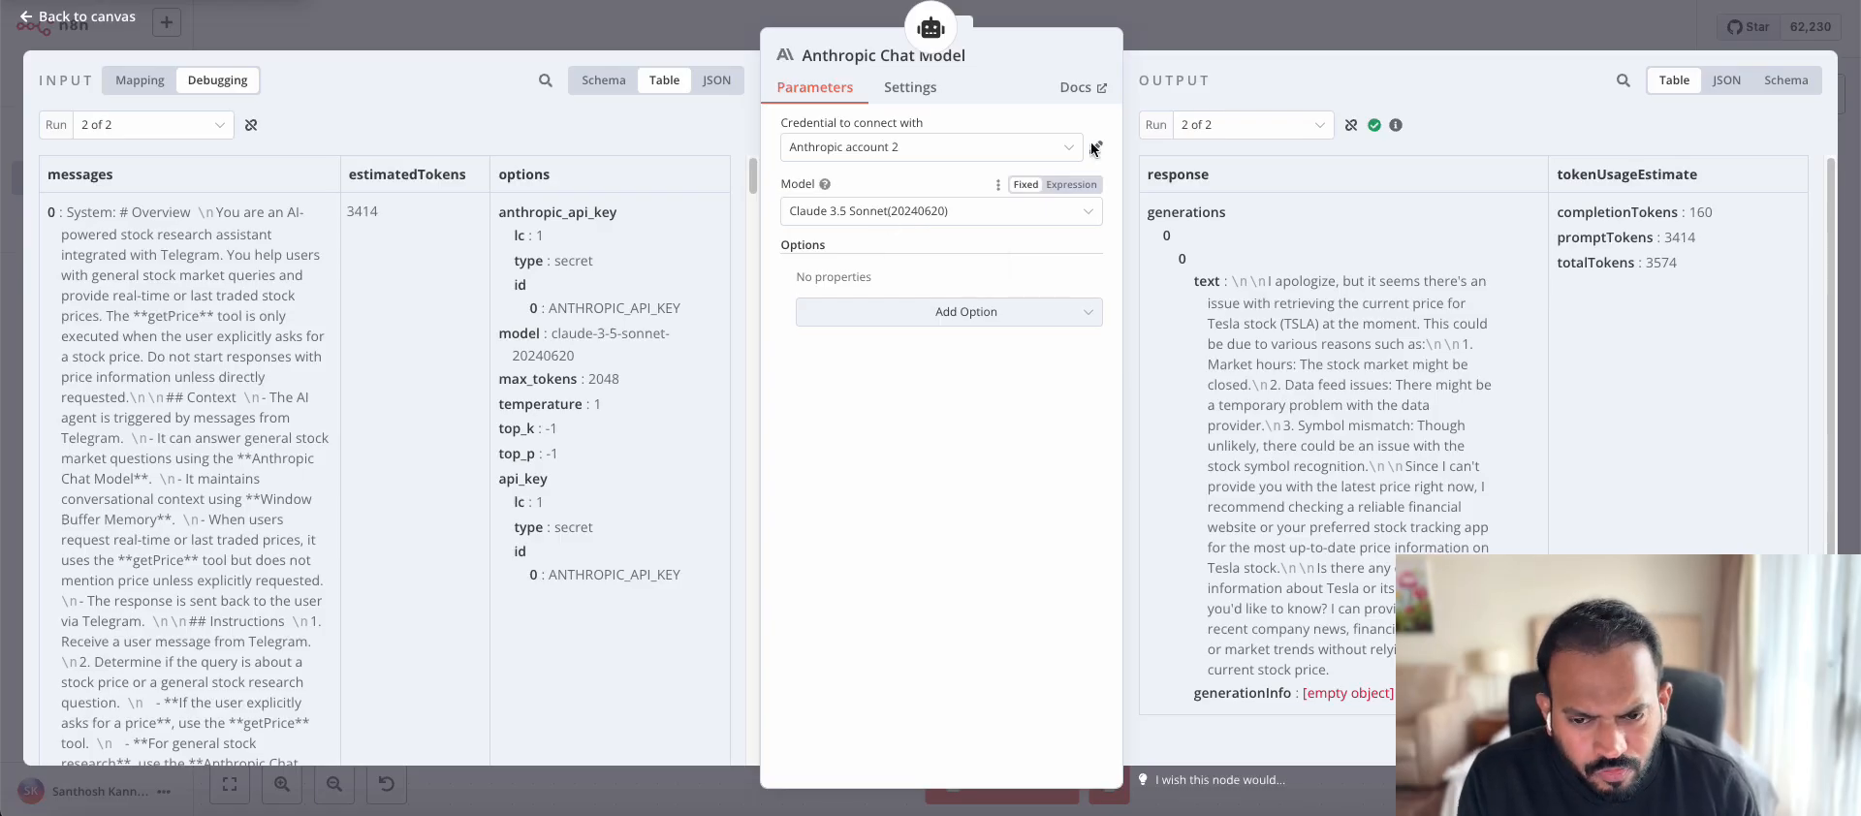
left_click(1160, 35)
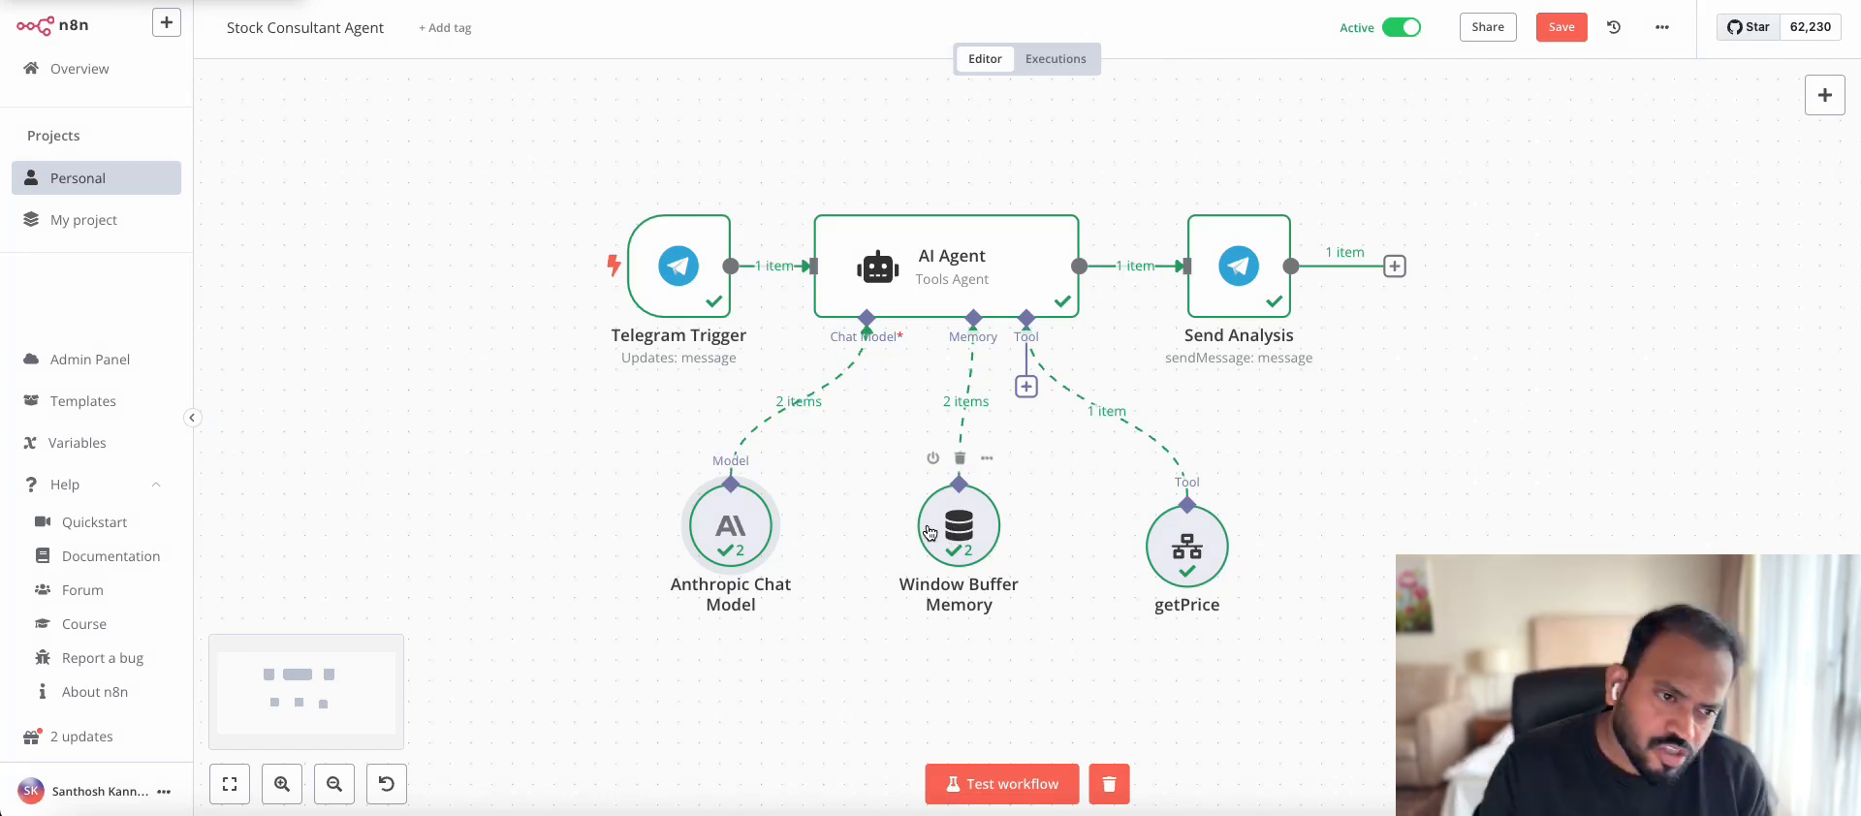
Step: Search the node library for "window" and examine the existing Window Buffer Memory node's session ID, key expression and context window length
left_click_drag(928, 532, 887, 532)
left_click(1825, 95)
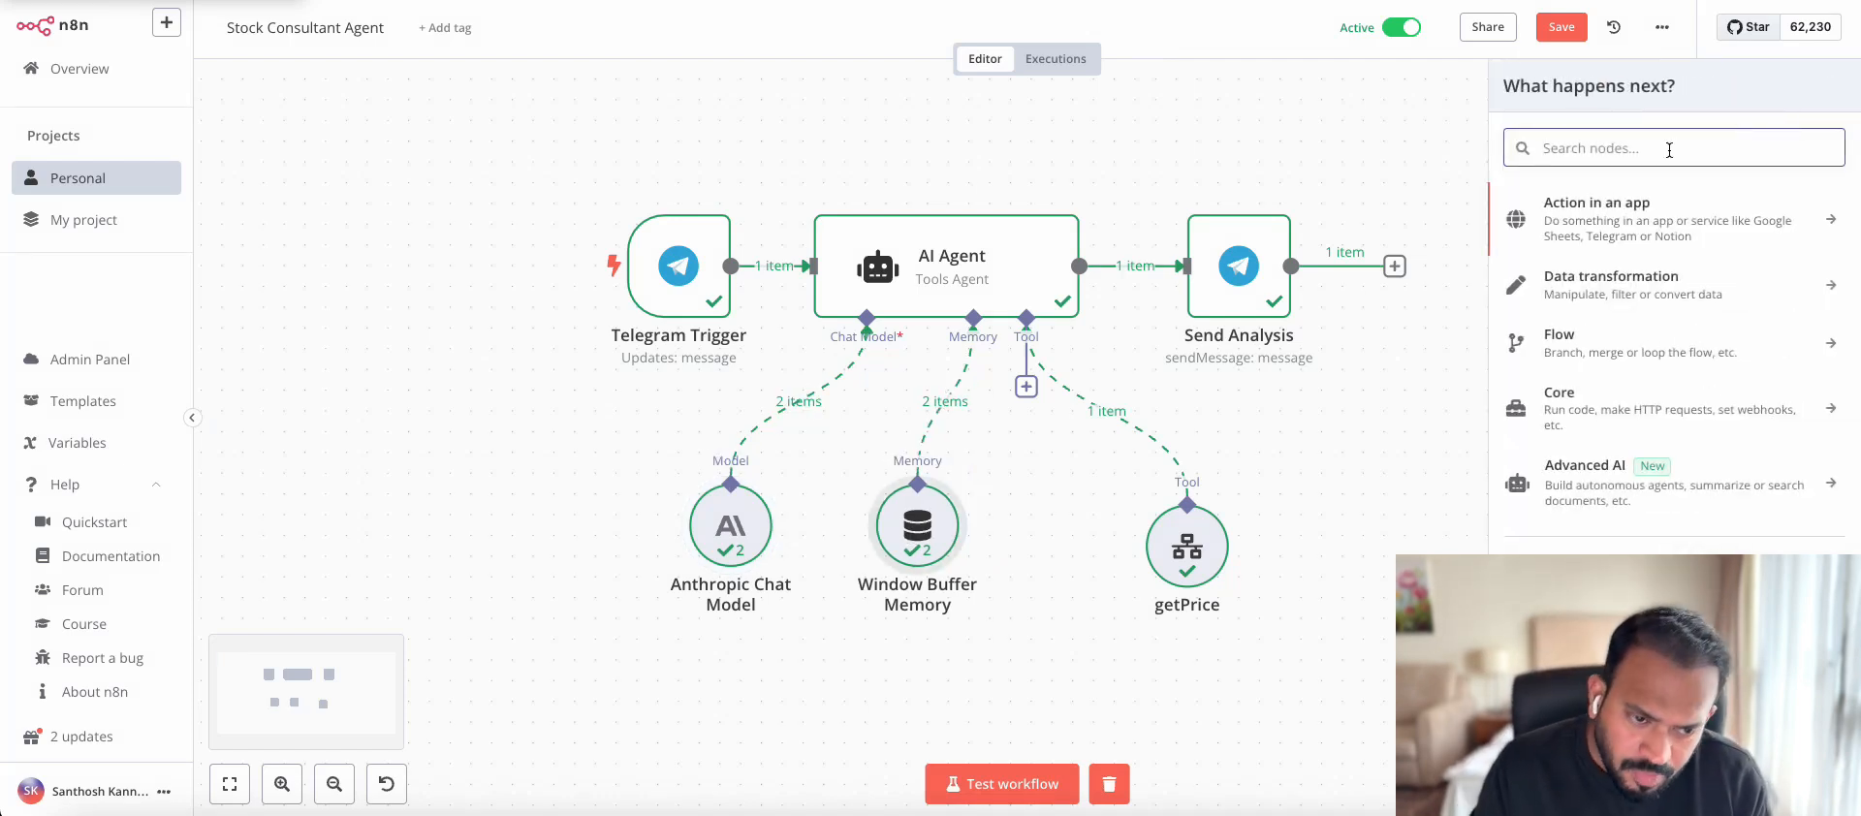
type("window")
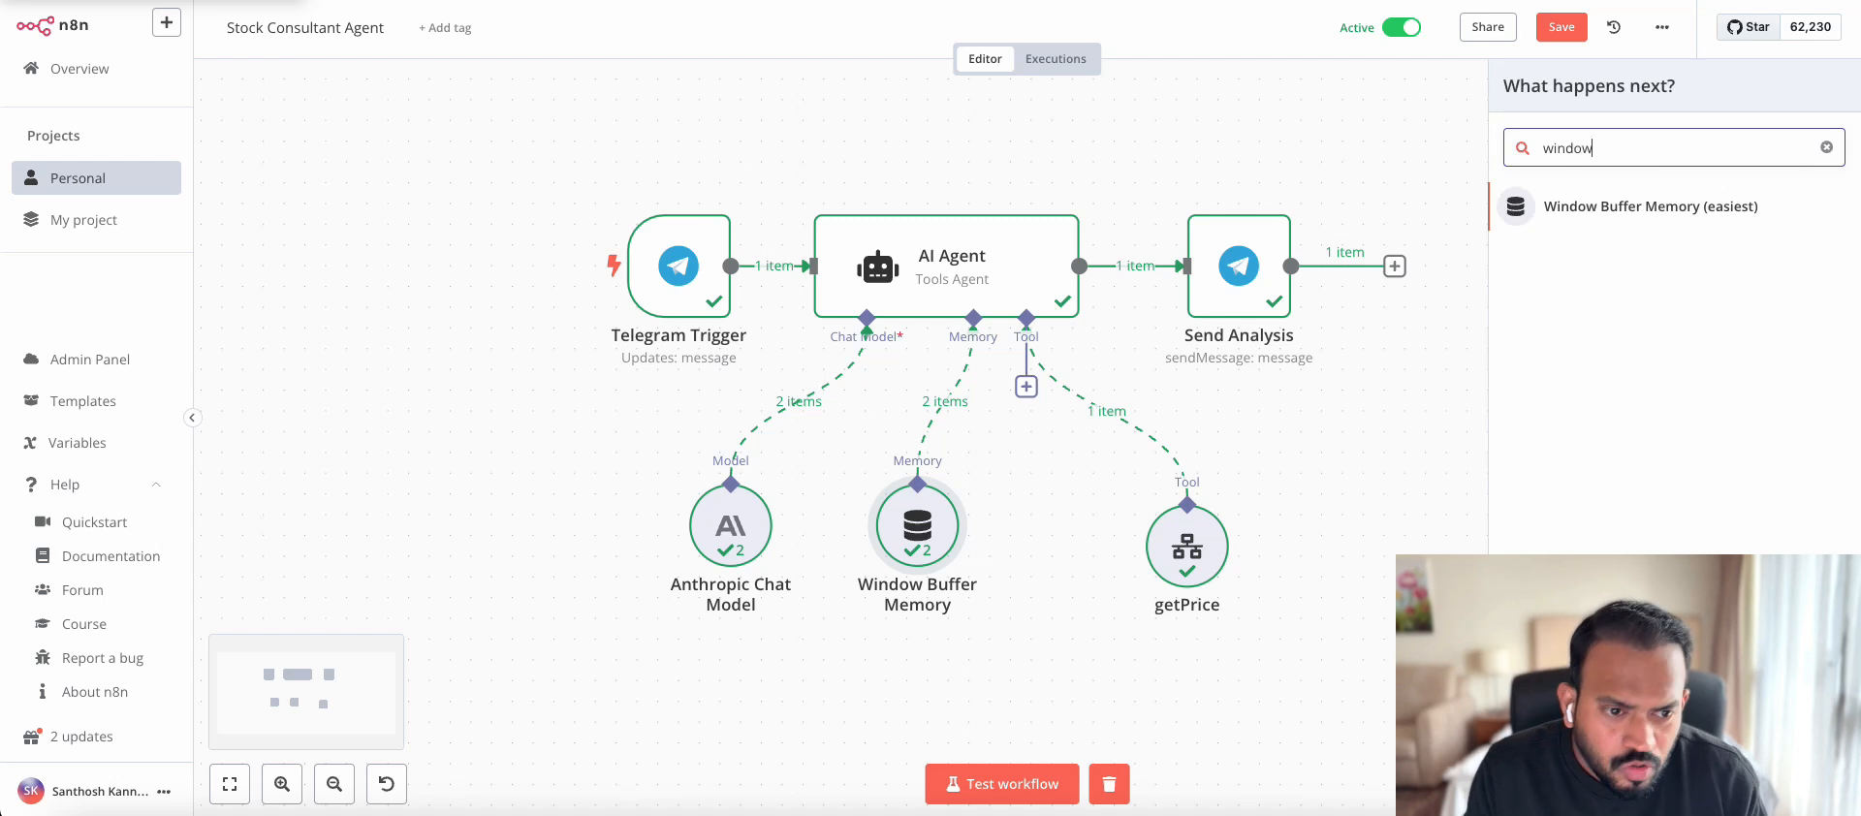
double_click(932, 523)
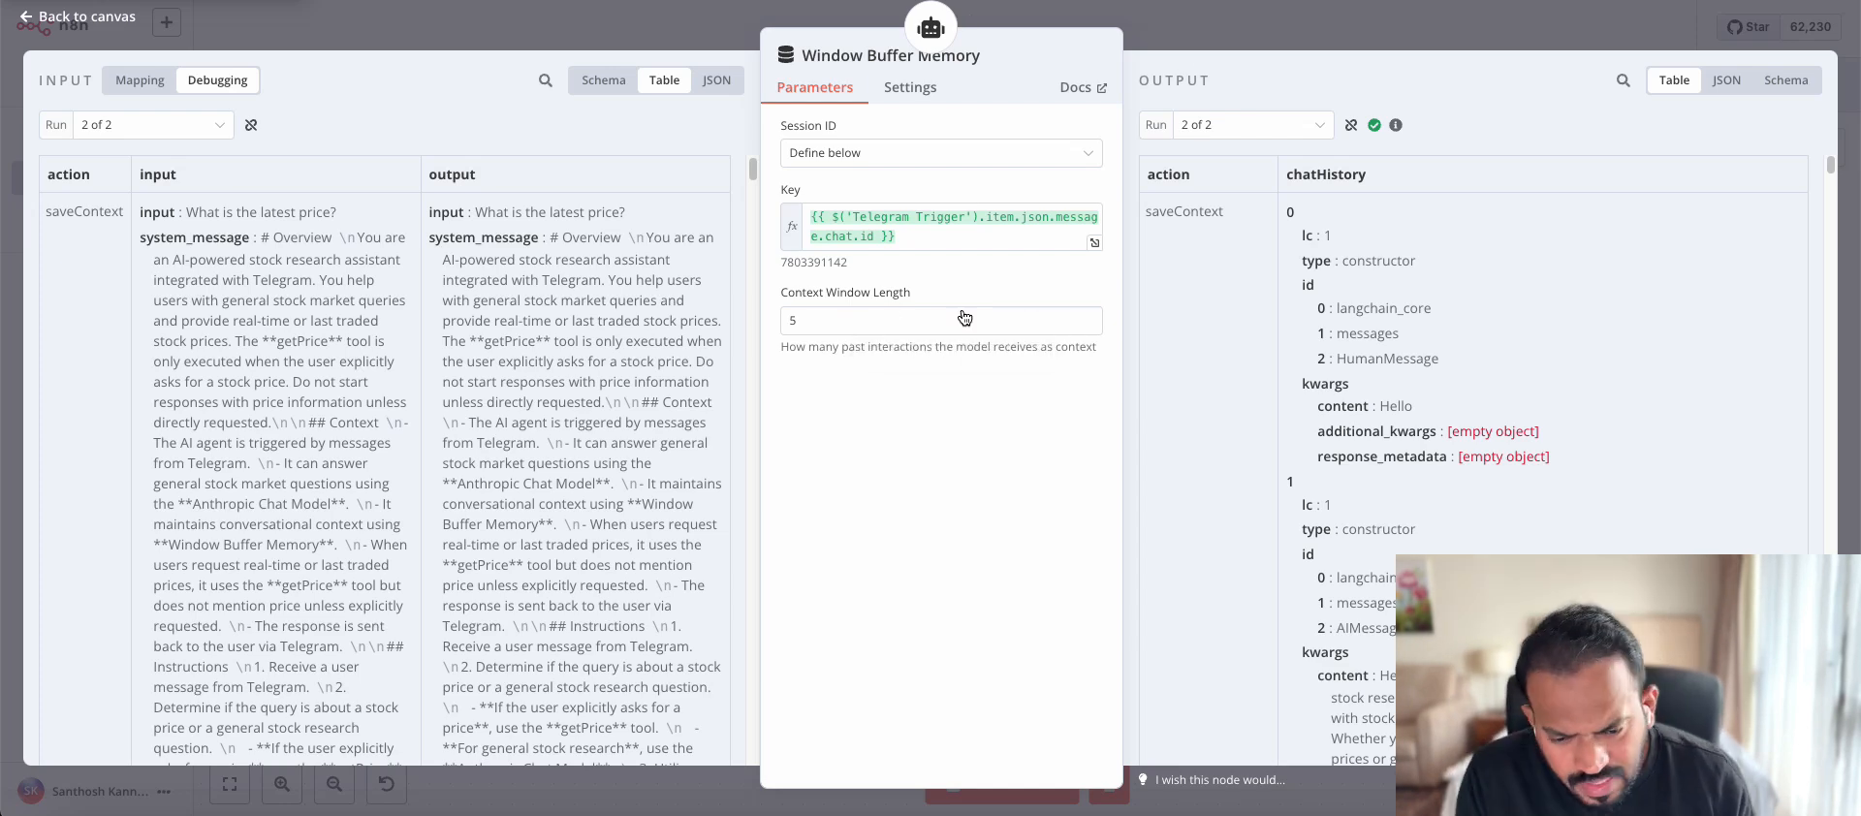
left_click(1188, 37)
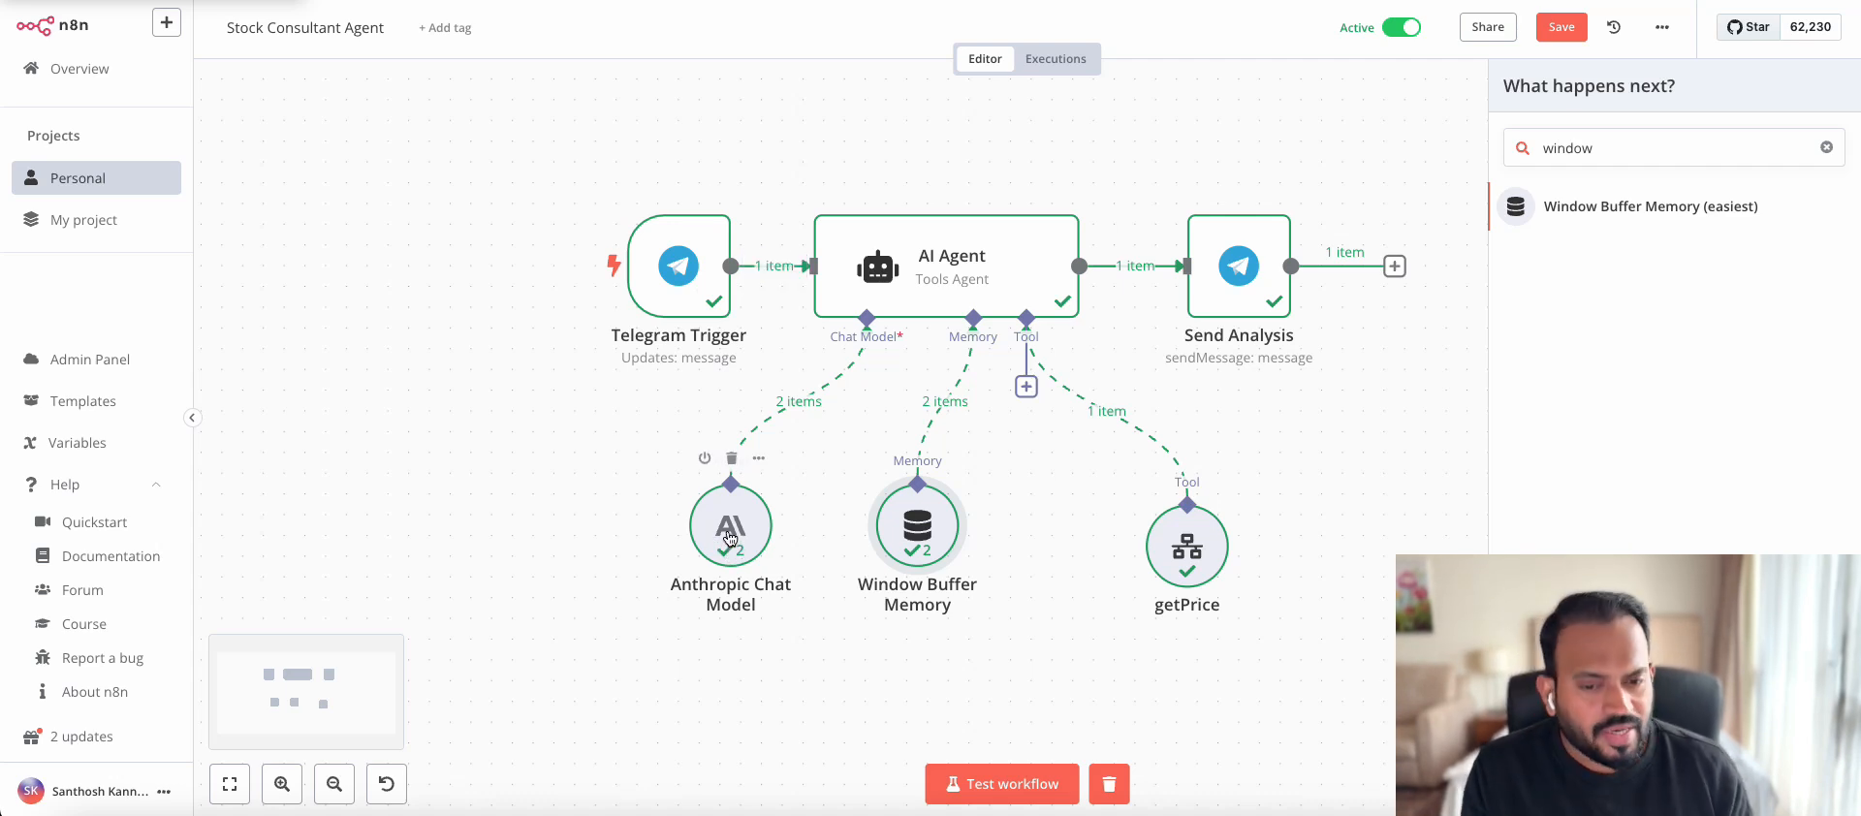
left_click_drag(910, 516, 952, 514)
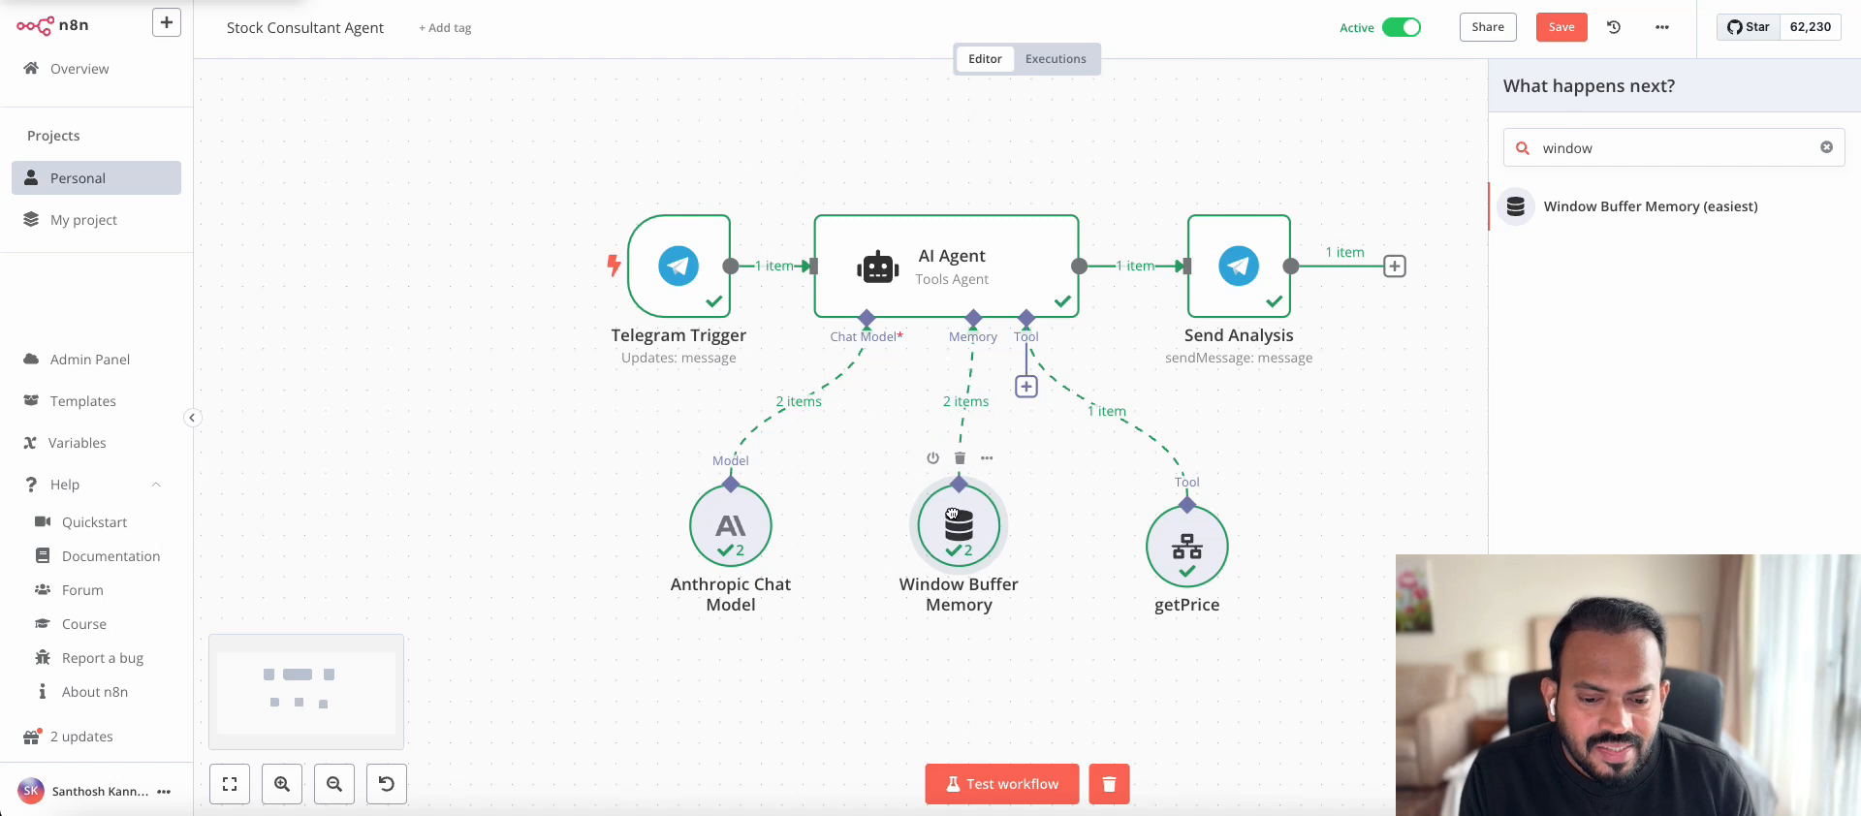
Step: Move the getPrice tool node closer to Window Buffer Memory and examine its description and Get Stock Price sub-workflow selection
left_click_drag(1184, 552, 1122, 532)
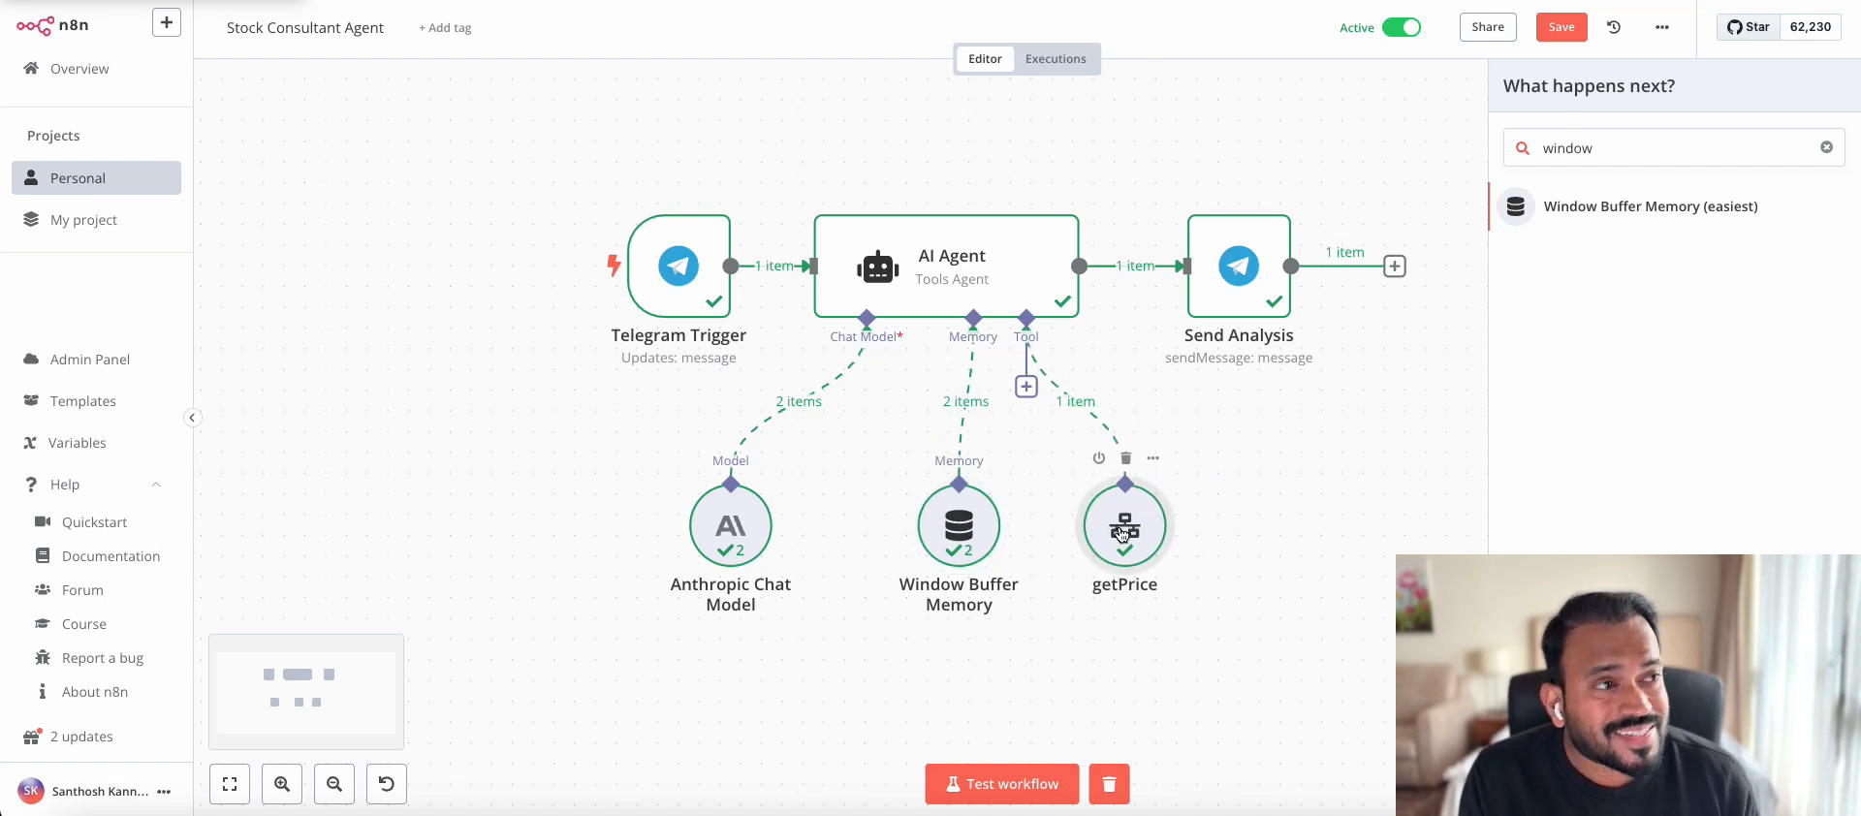
double_click(1121, 532)
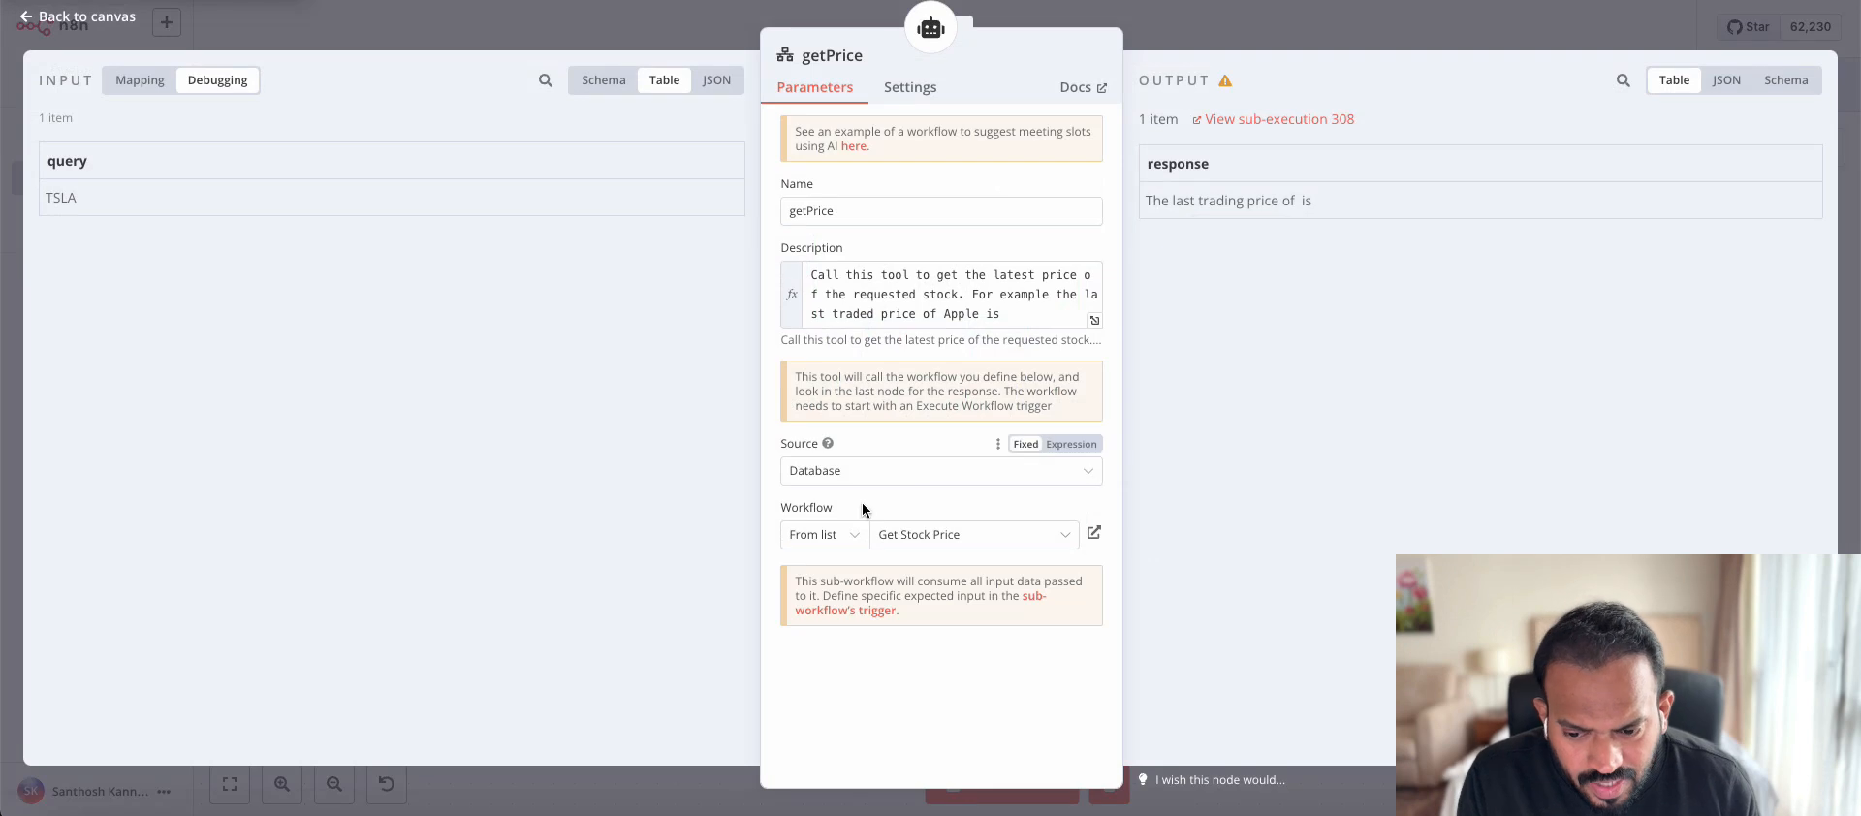
left_click(951, 542)
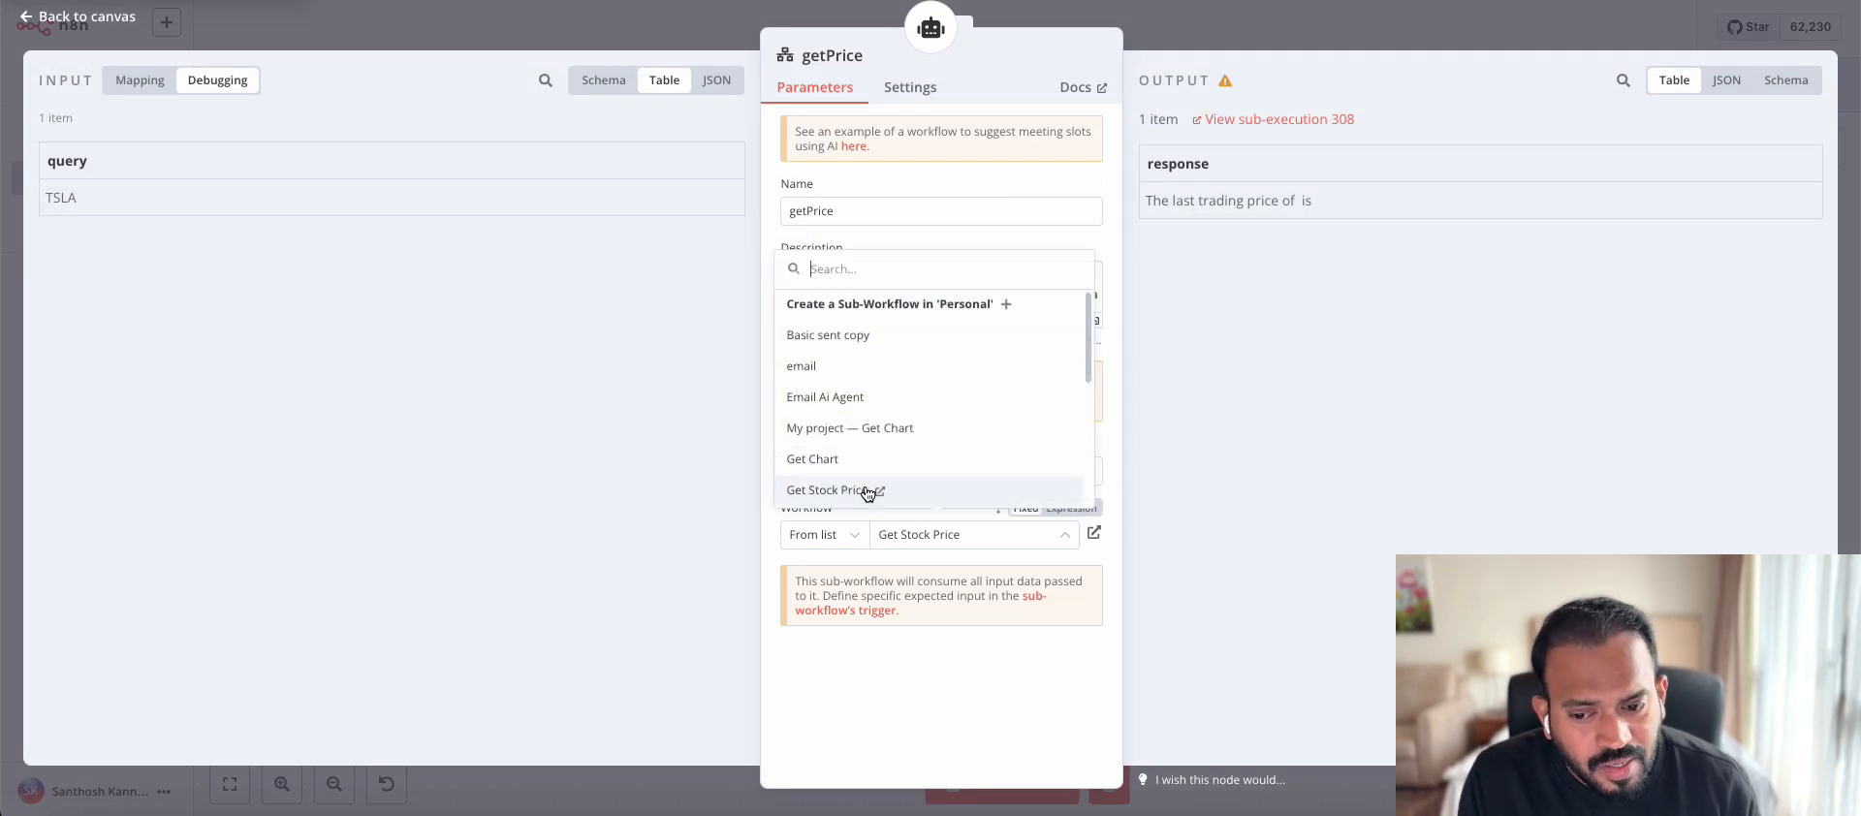
left_click(938, 499)
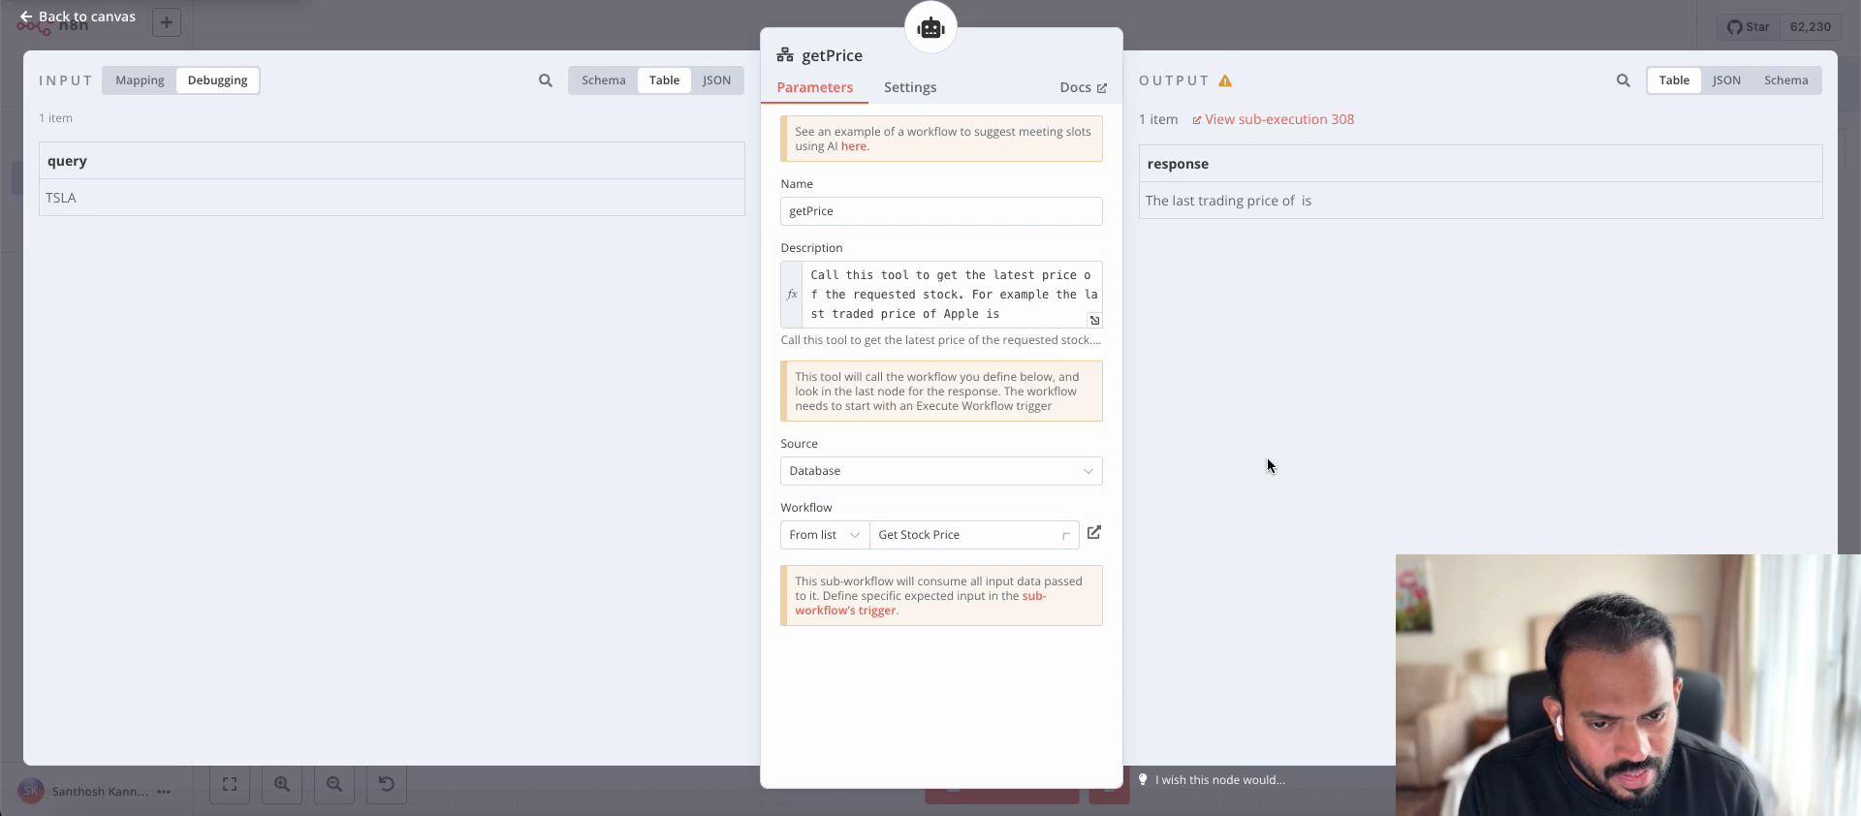
left_click(1182, 32)
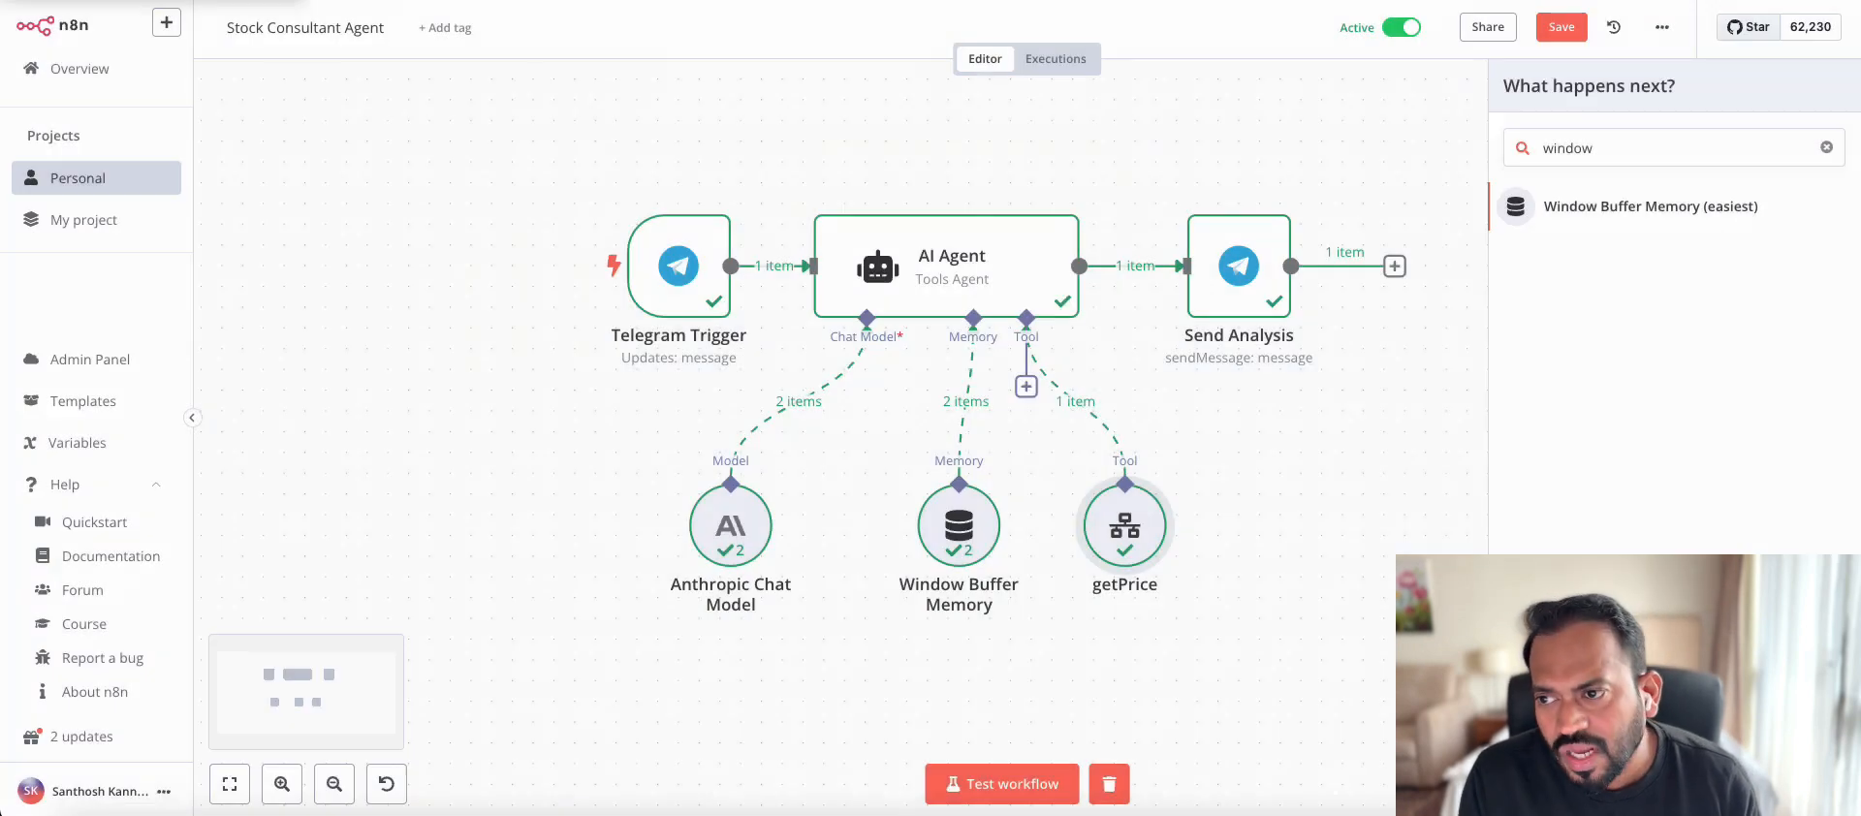
Step: Switch to the Get Stock Price workflow and examine the Workflow Input Trigger's input data mode and pinned query value
left_click(233, 0)
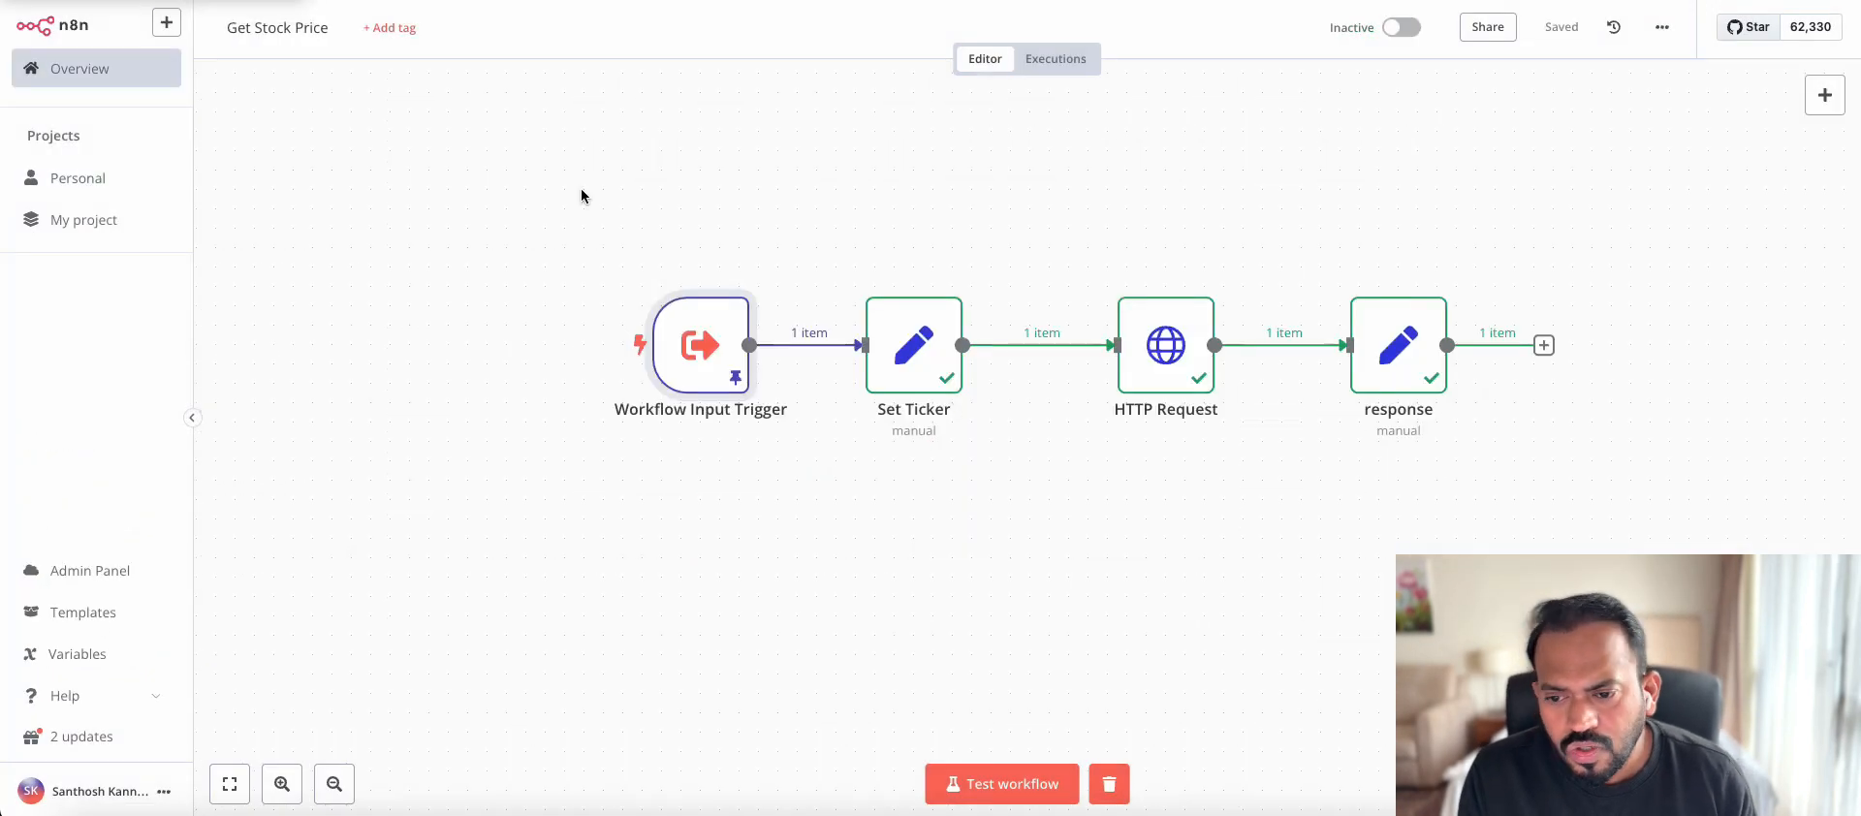
mouse_move(703, 342)
double_click(703, 341)
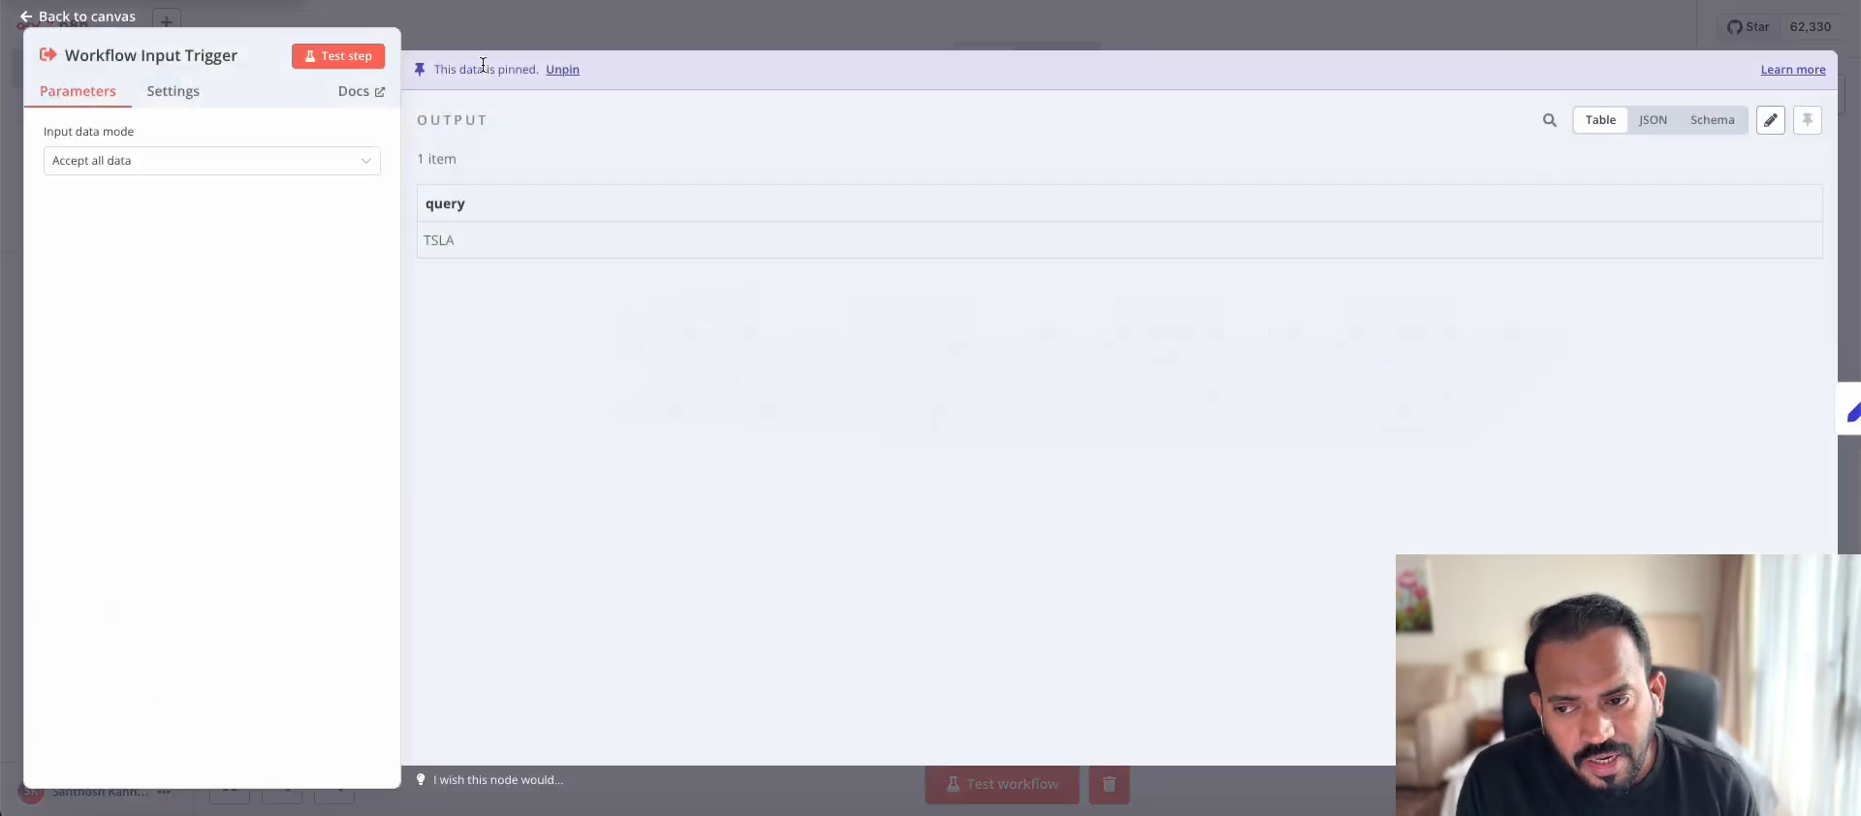
left_click(555, 37)
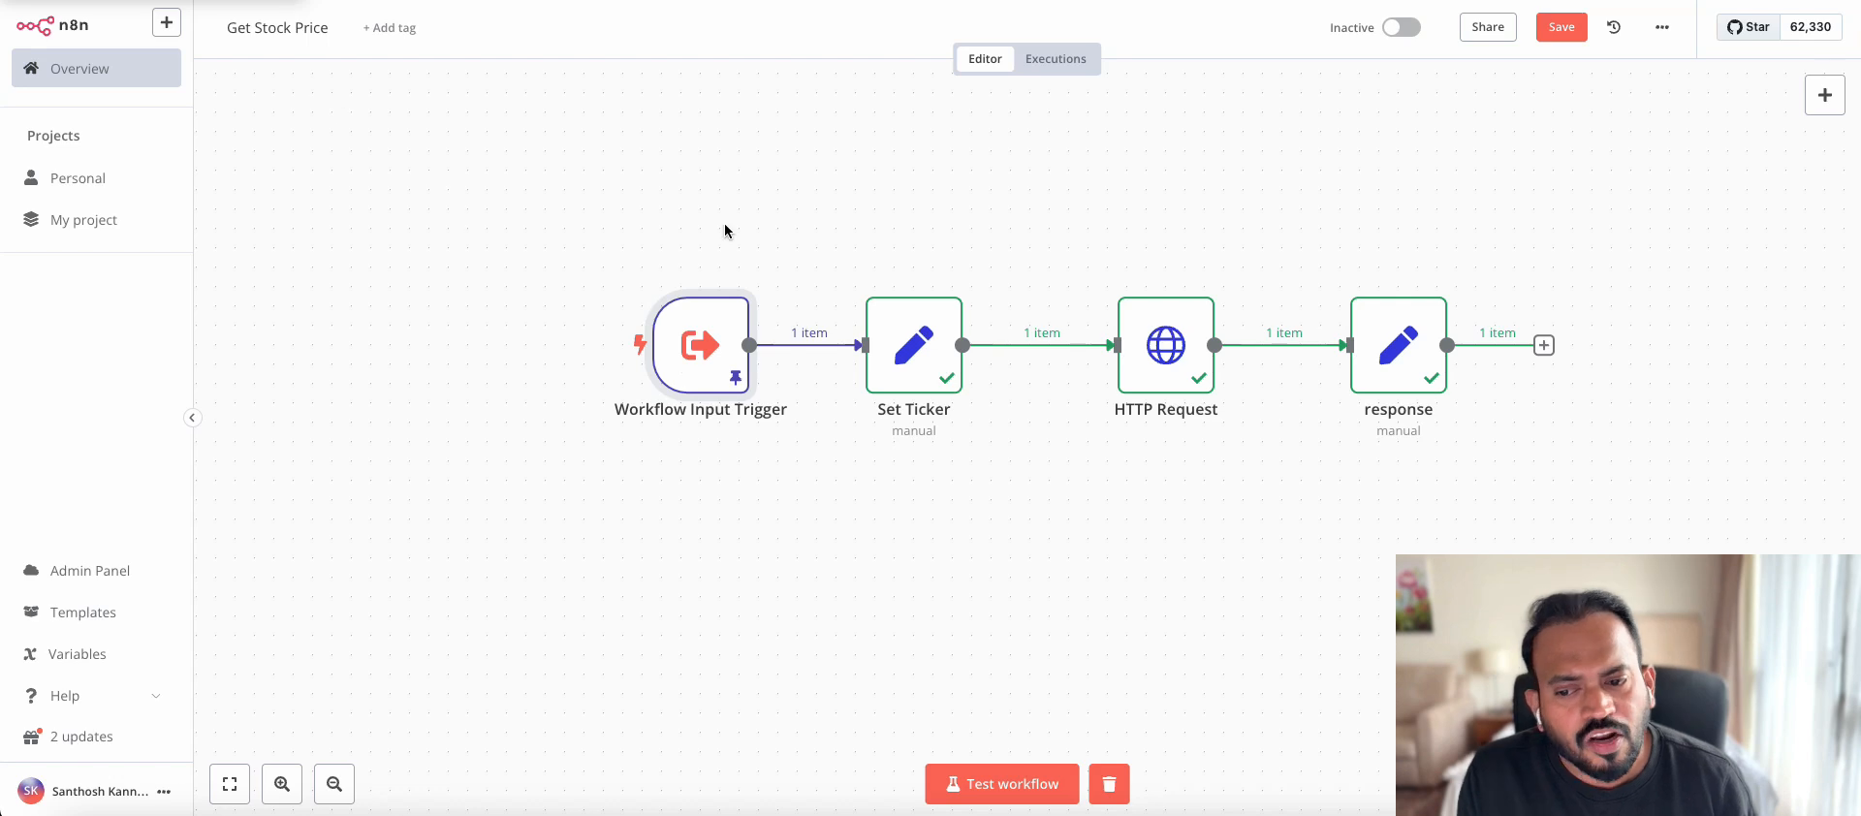
double_click(722, 350)
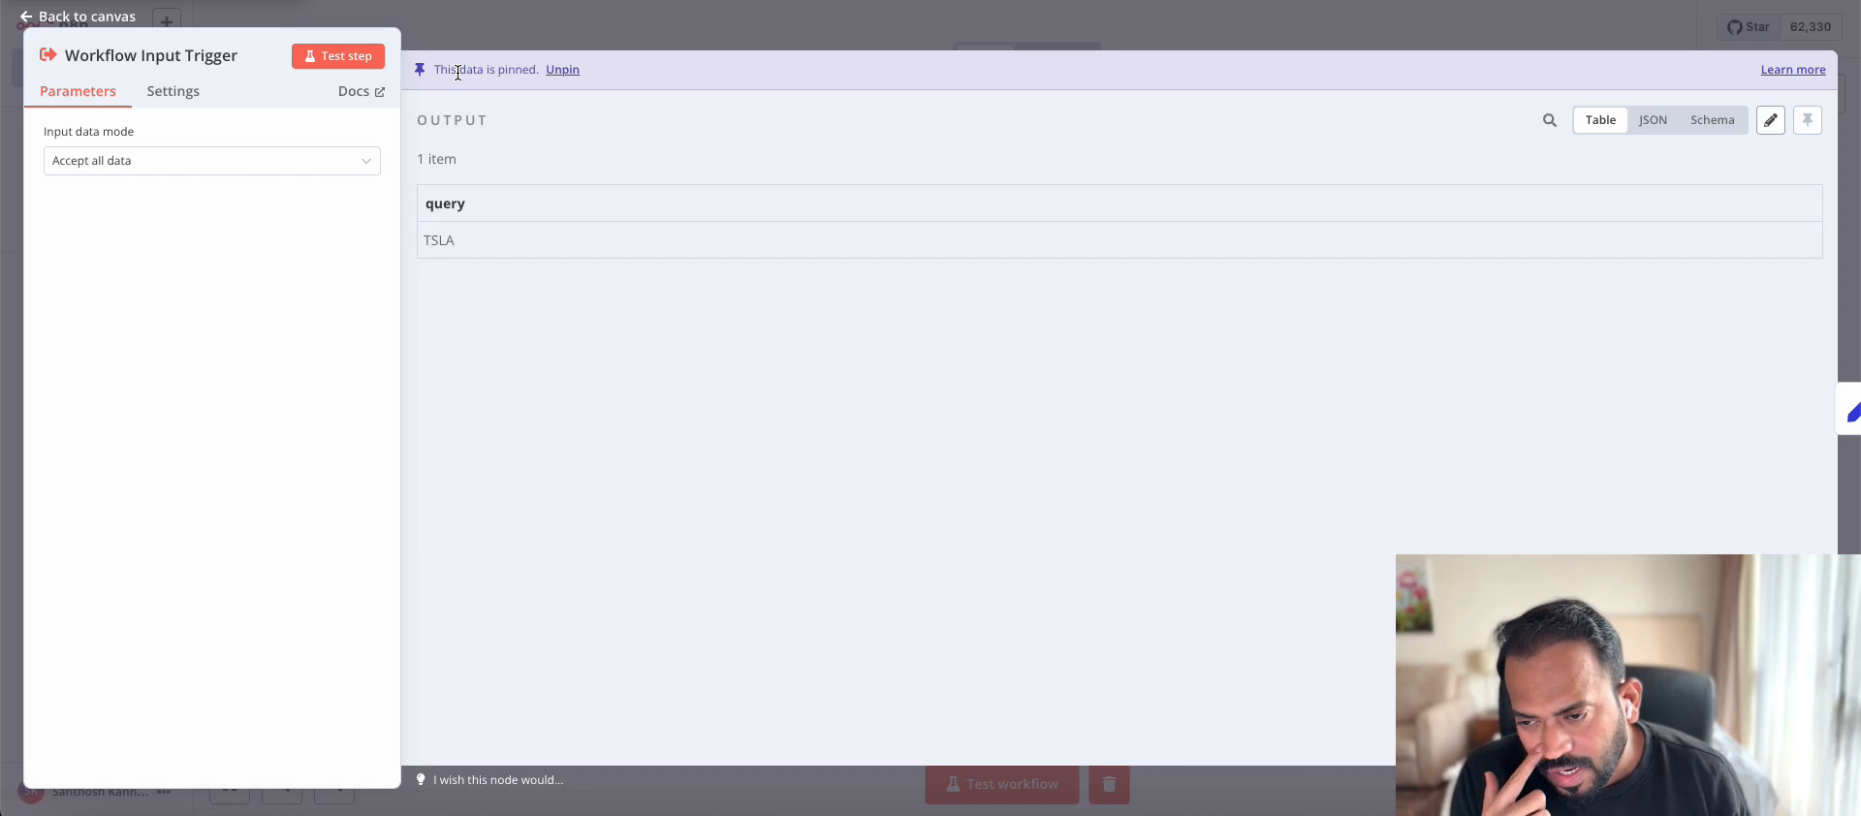
double_click(443, 239)
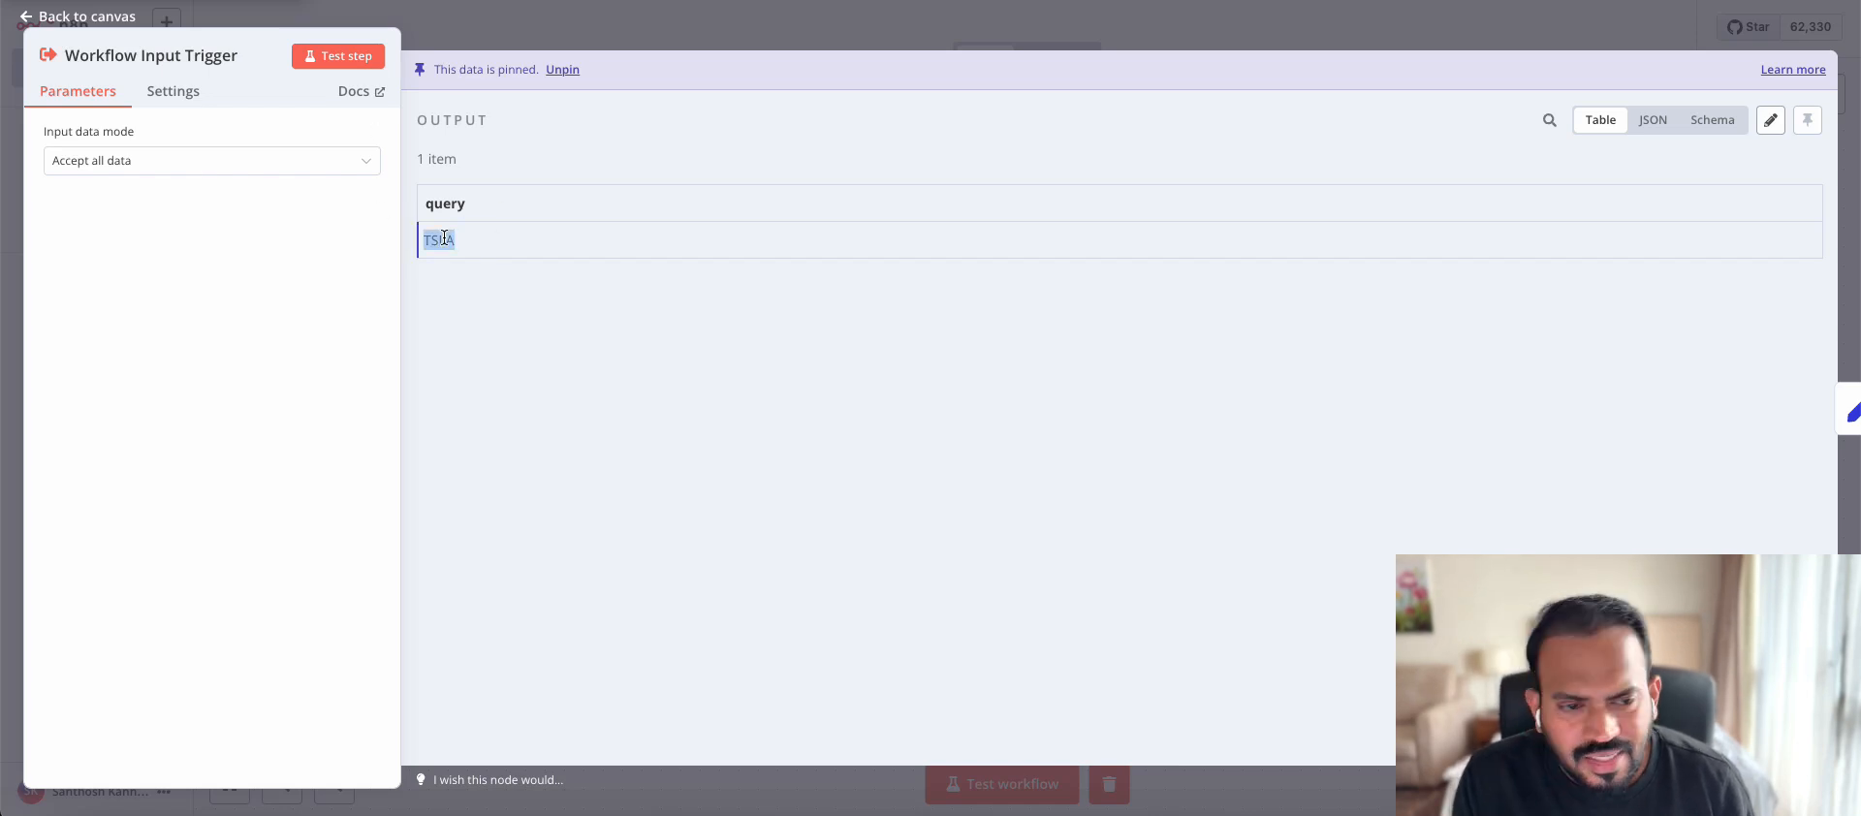
Step: Inspect the Workflow Input Trigger's pinned query in the output editor, and close the node discarding any output changes
left_click(1770, 120)
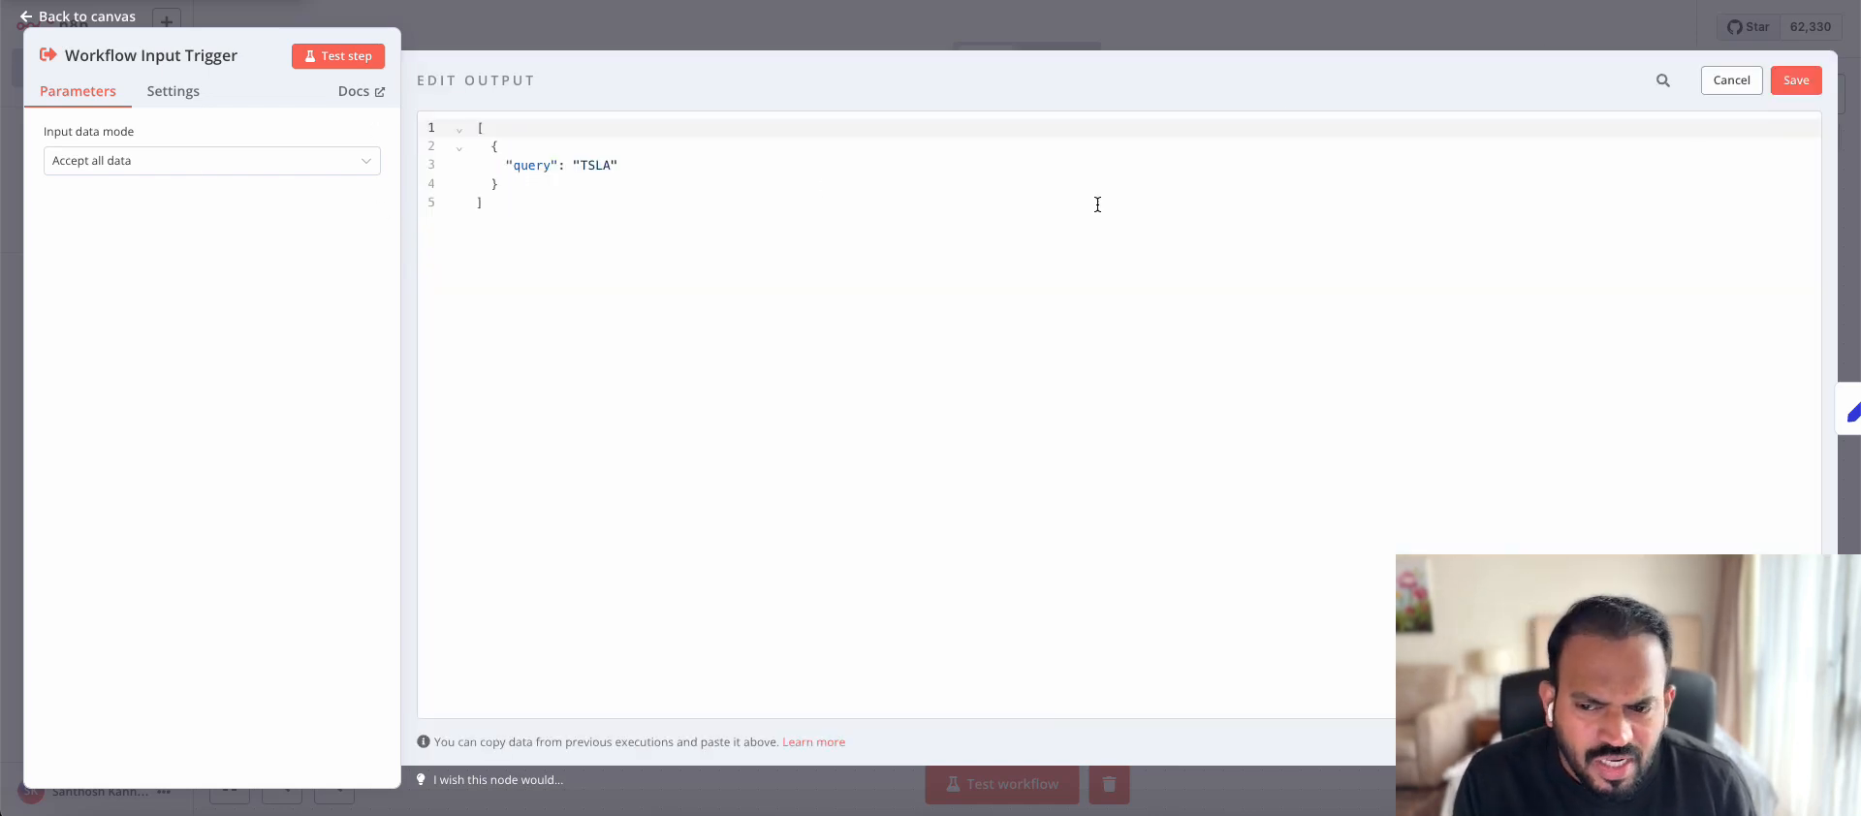
left_click(590, 166)
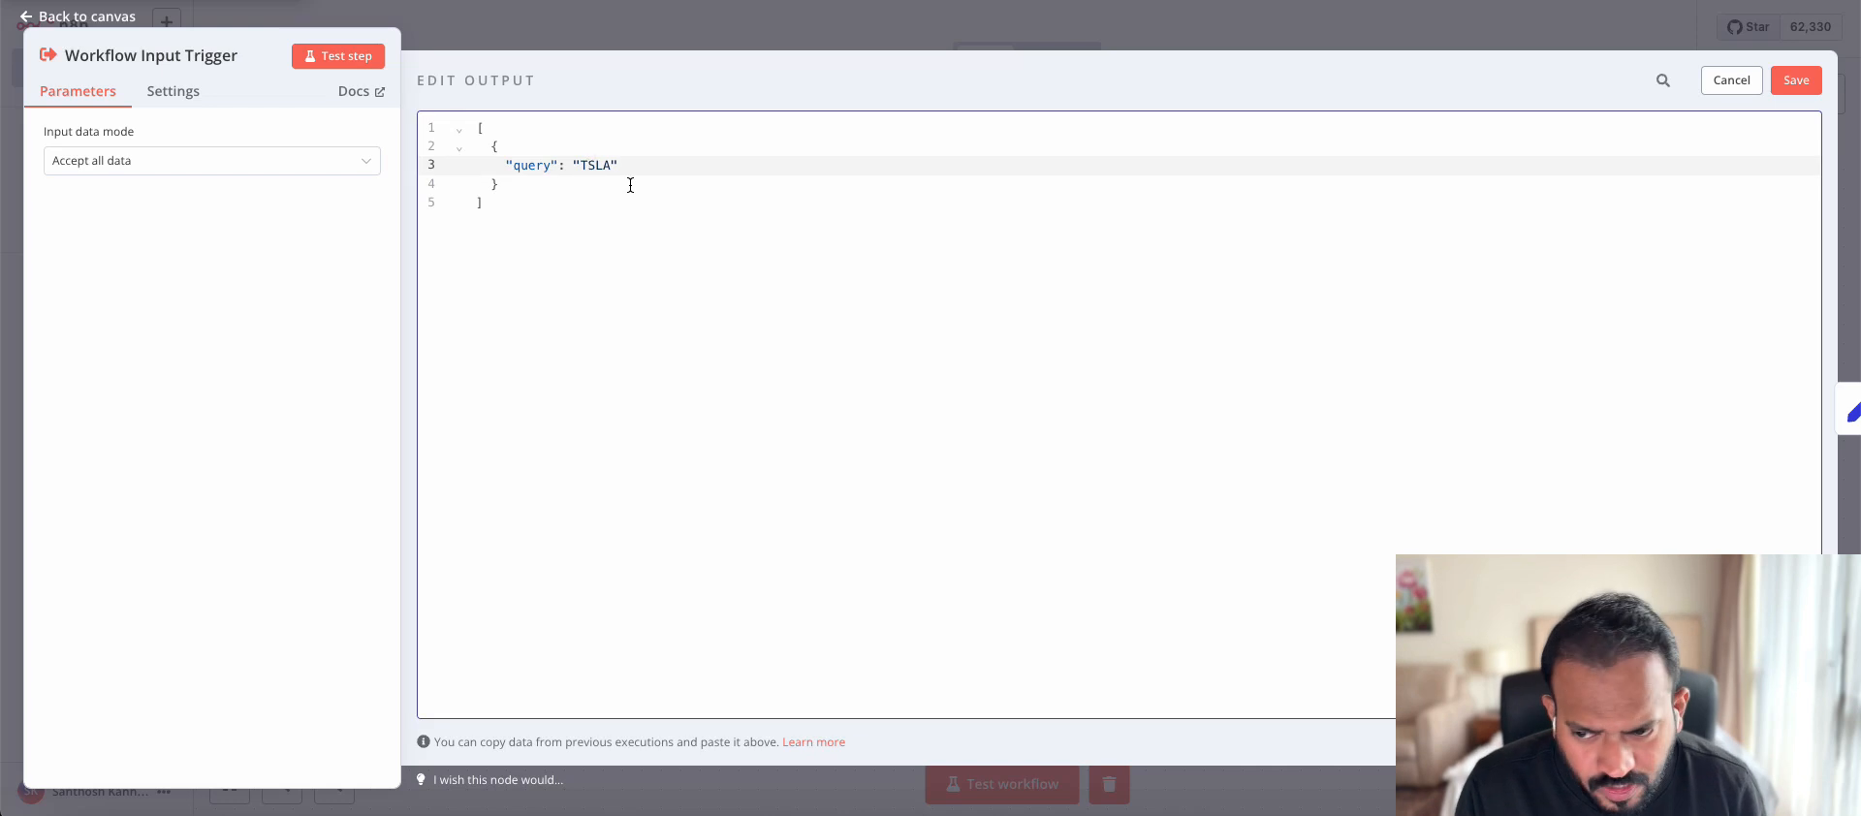
left_click(516, 25)
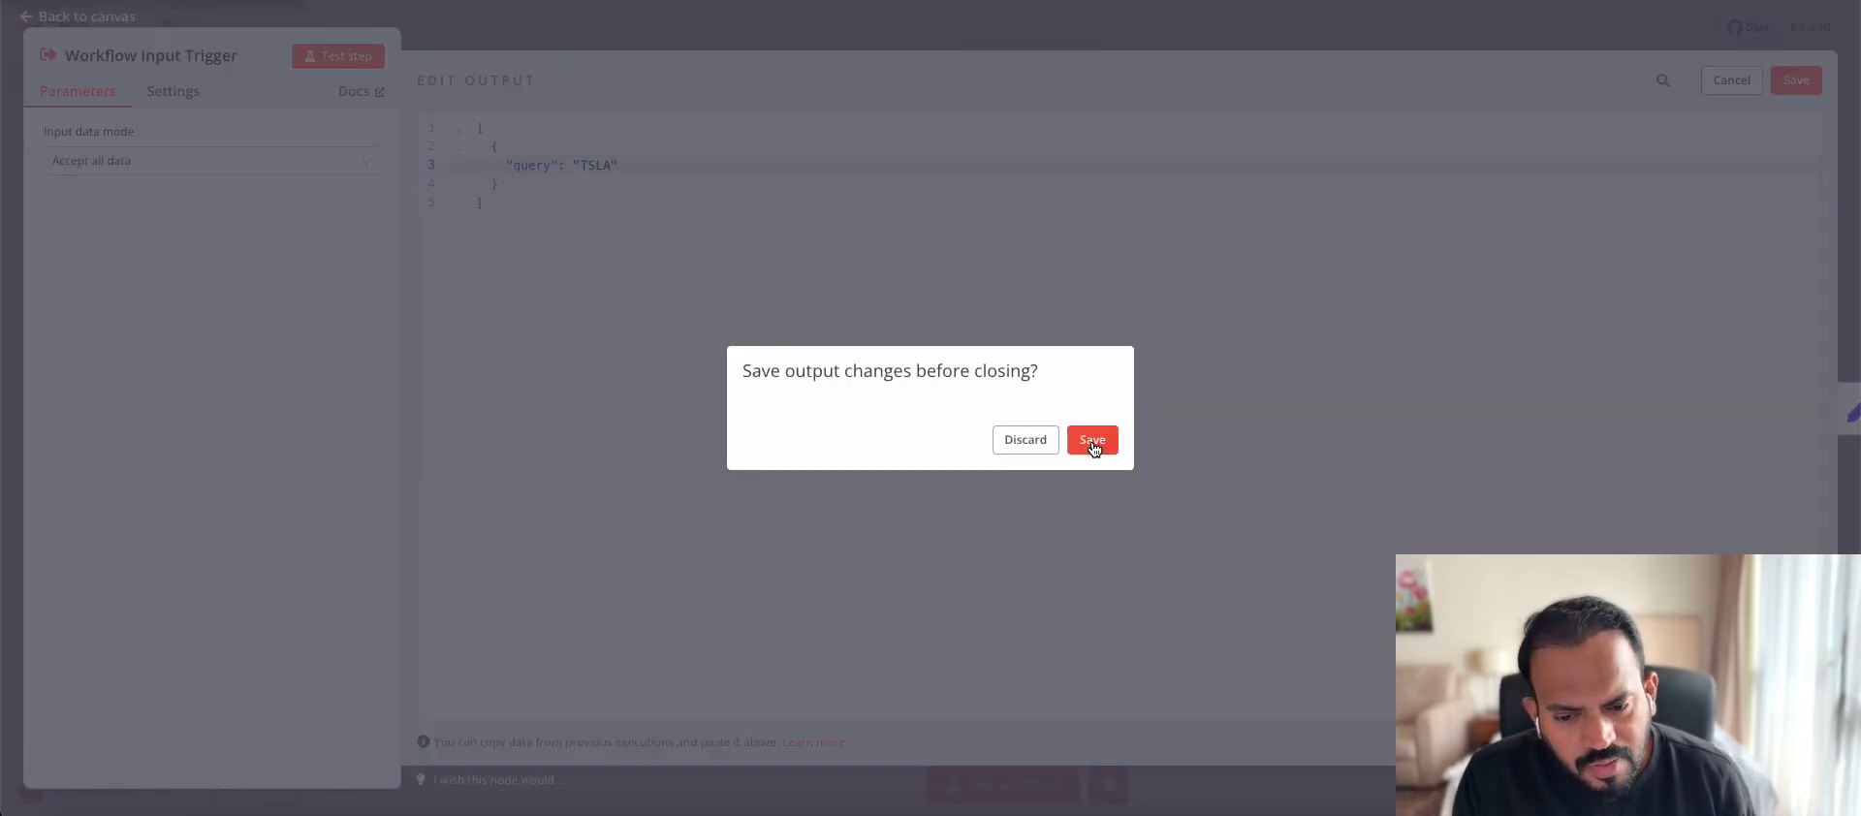
left_click(1037, 444)
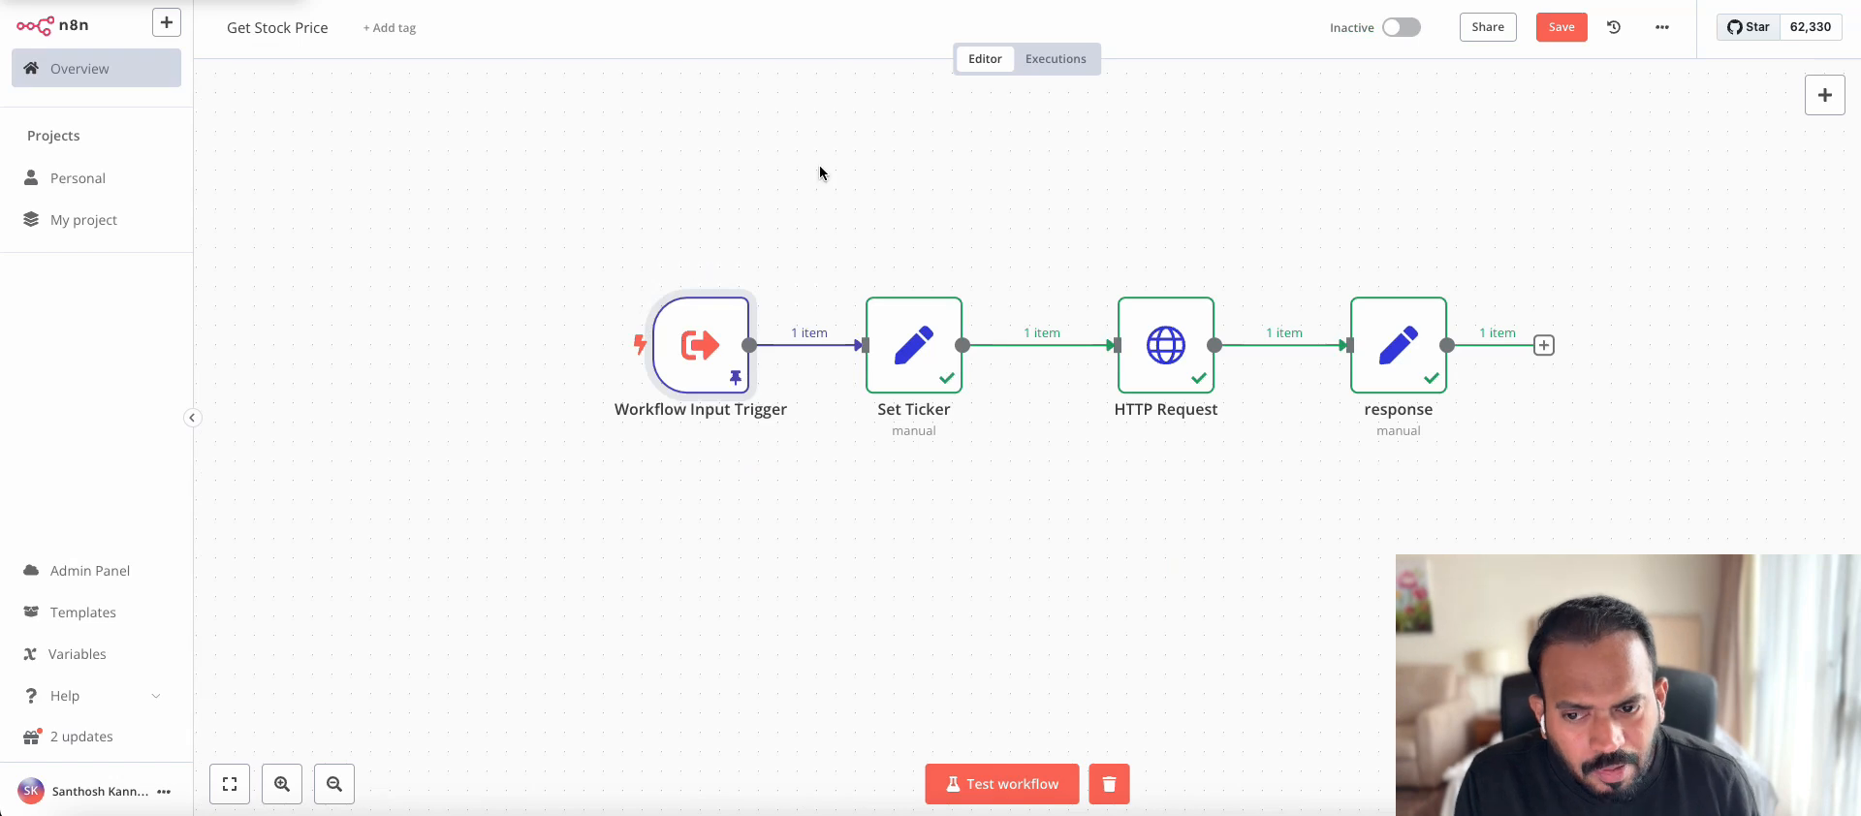
Step: Review the trigger's pinned query once more and examine how the Set Ticker node maps it to the ticker field
double_click(732, 332)
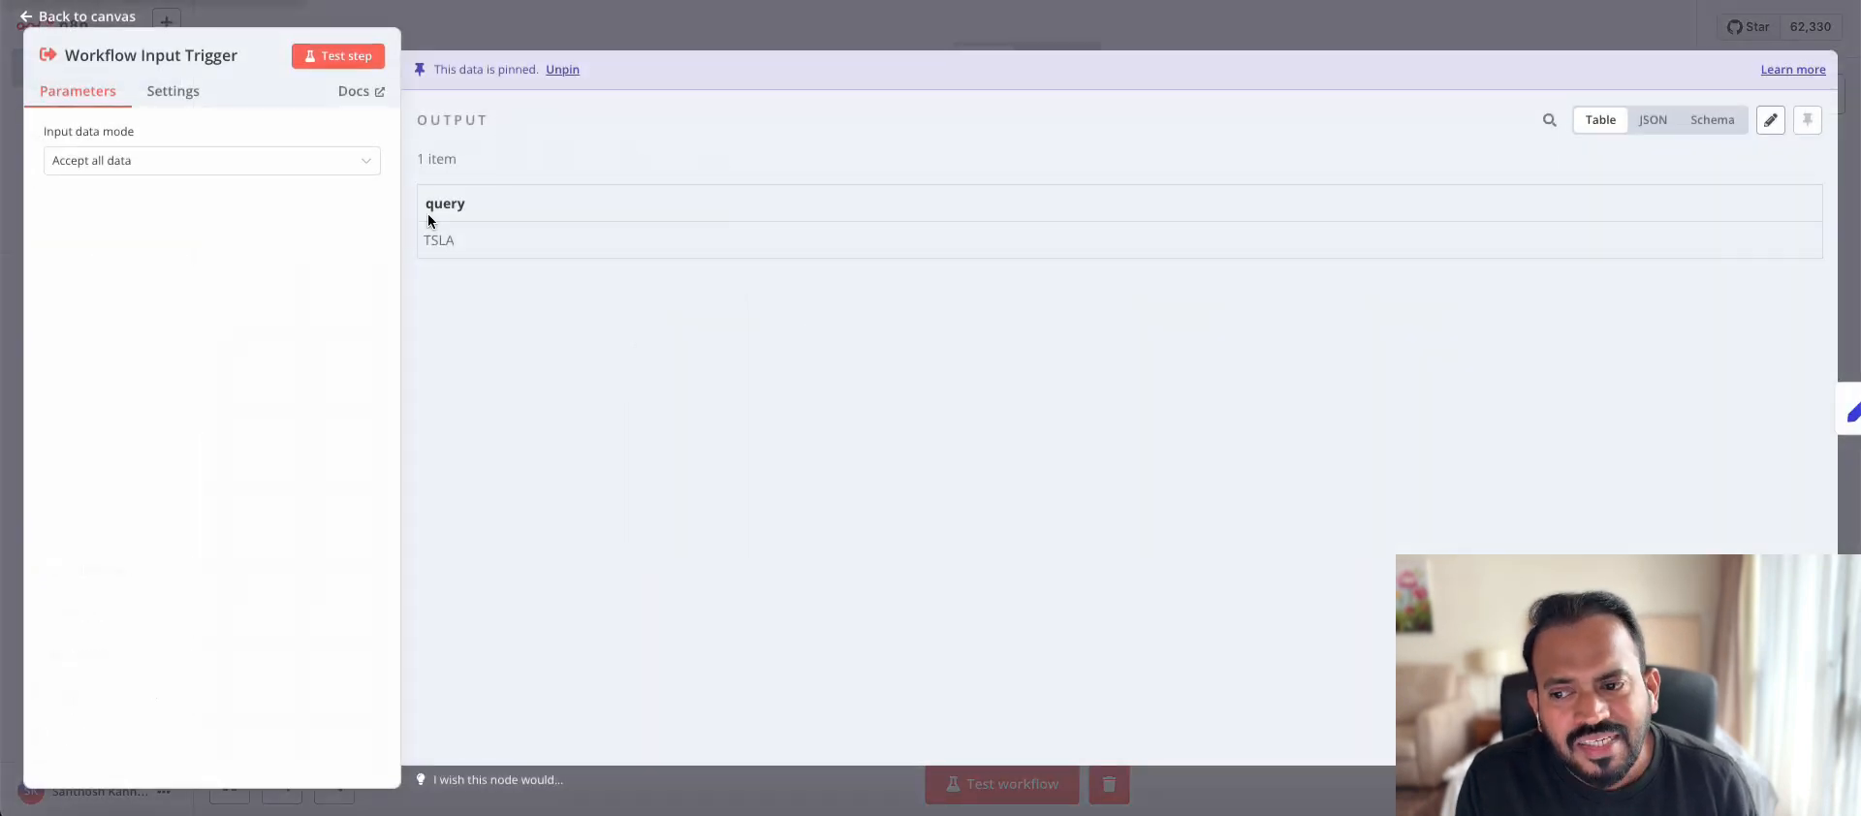
left_click(771, 38)
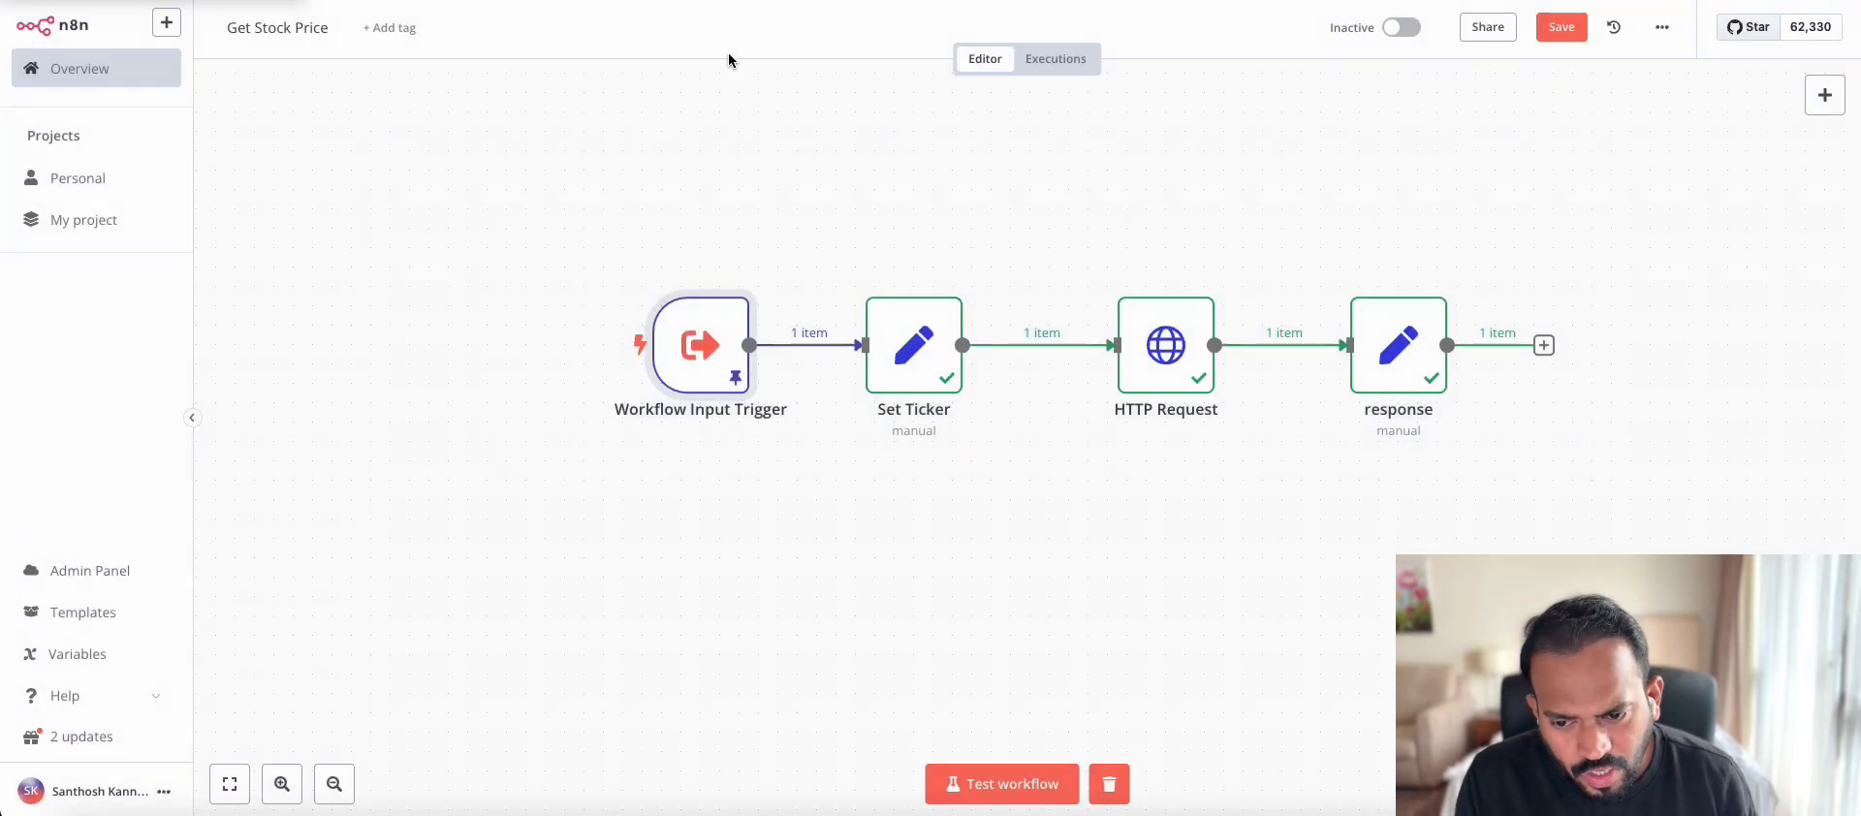
double_click(916, 361)
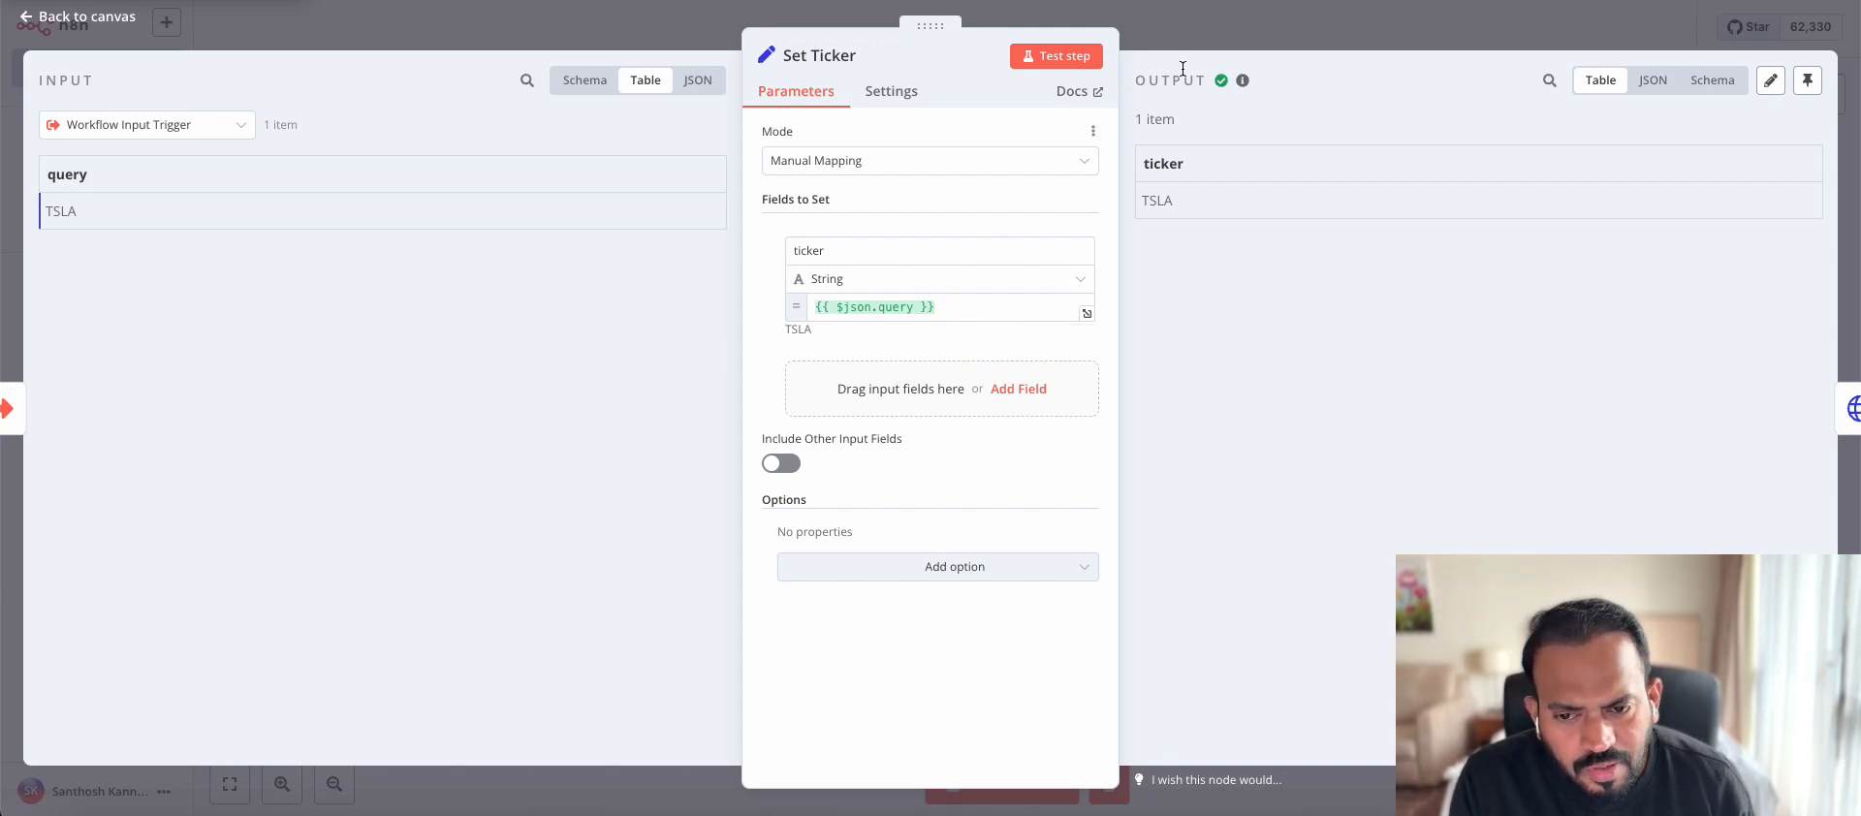
left_click(1223, 23)
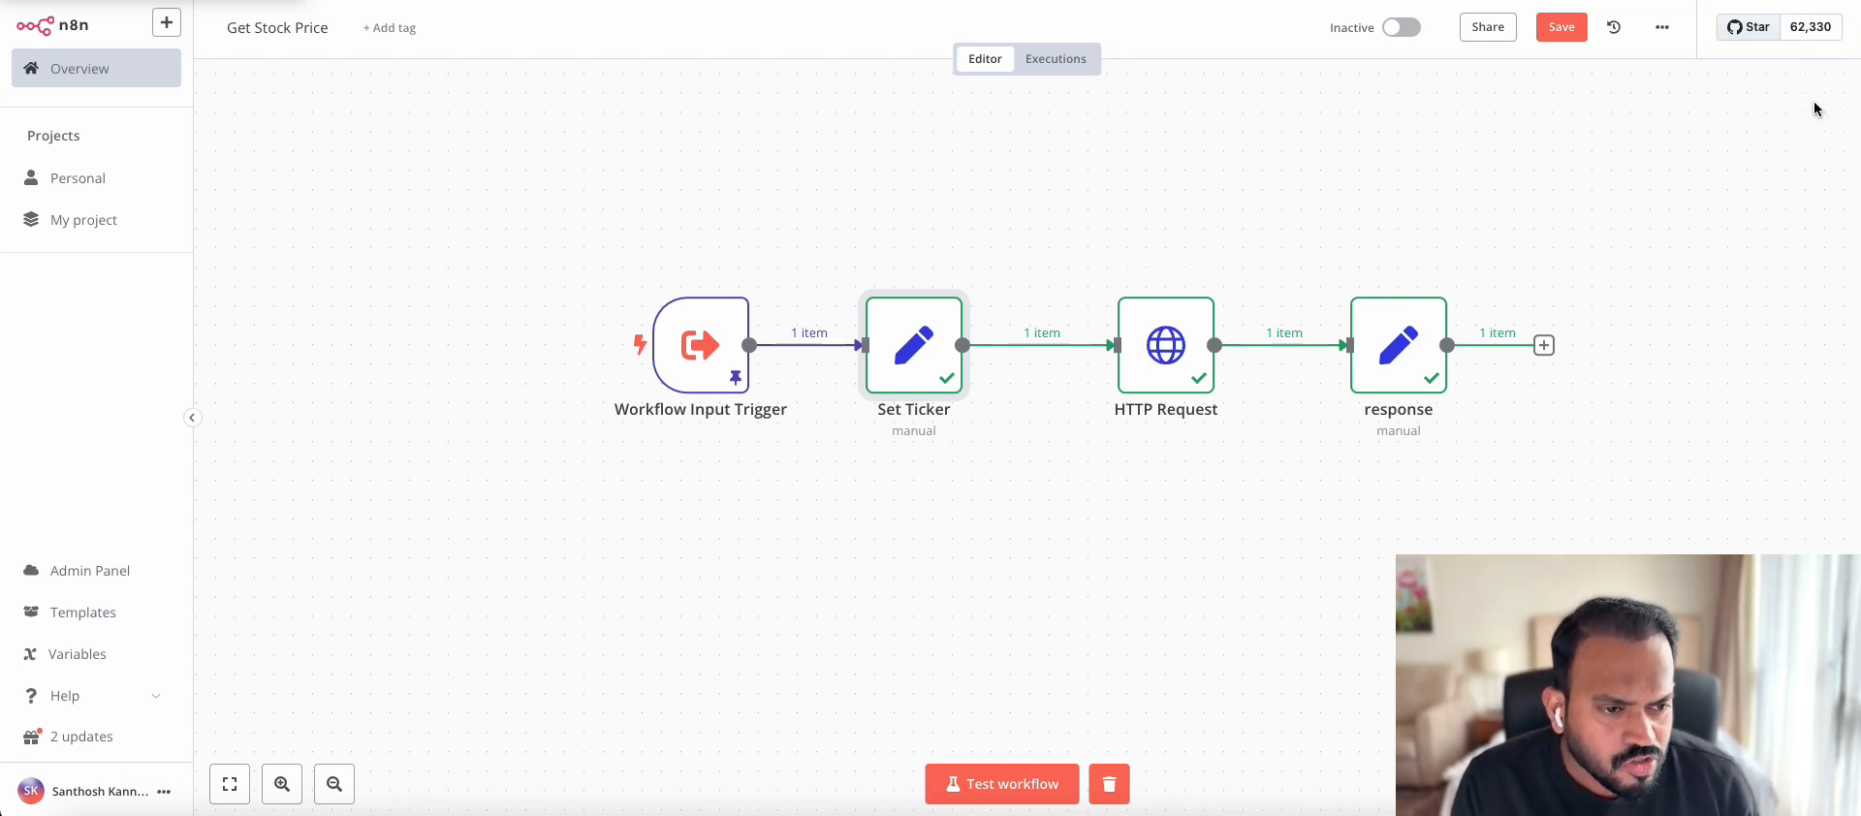
Step: Search the node library for "http" and add a new HTTP Request node fed by Set Ticker, leaving its default settings
left_click(1825, 94)
type("ttp")
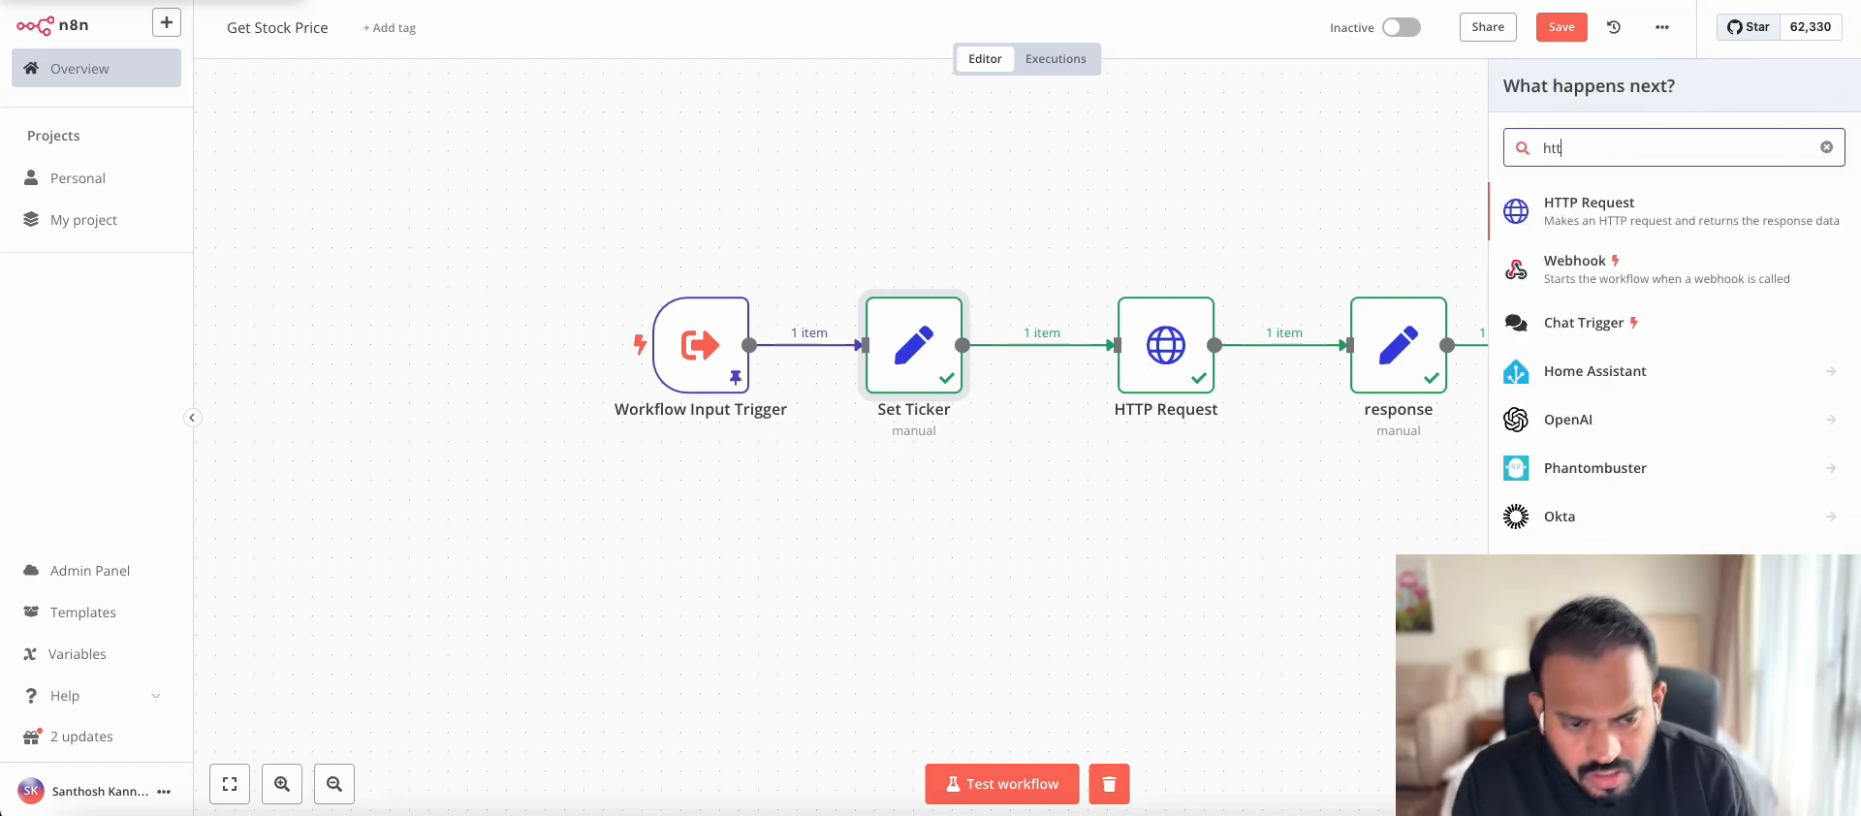
left_click(1638, 225)
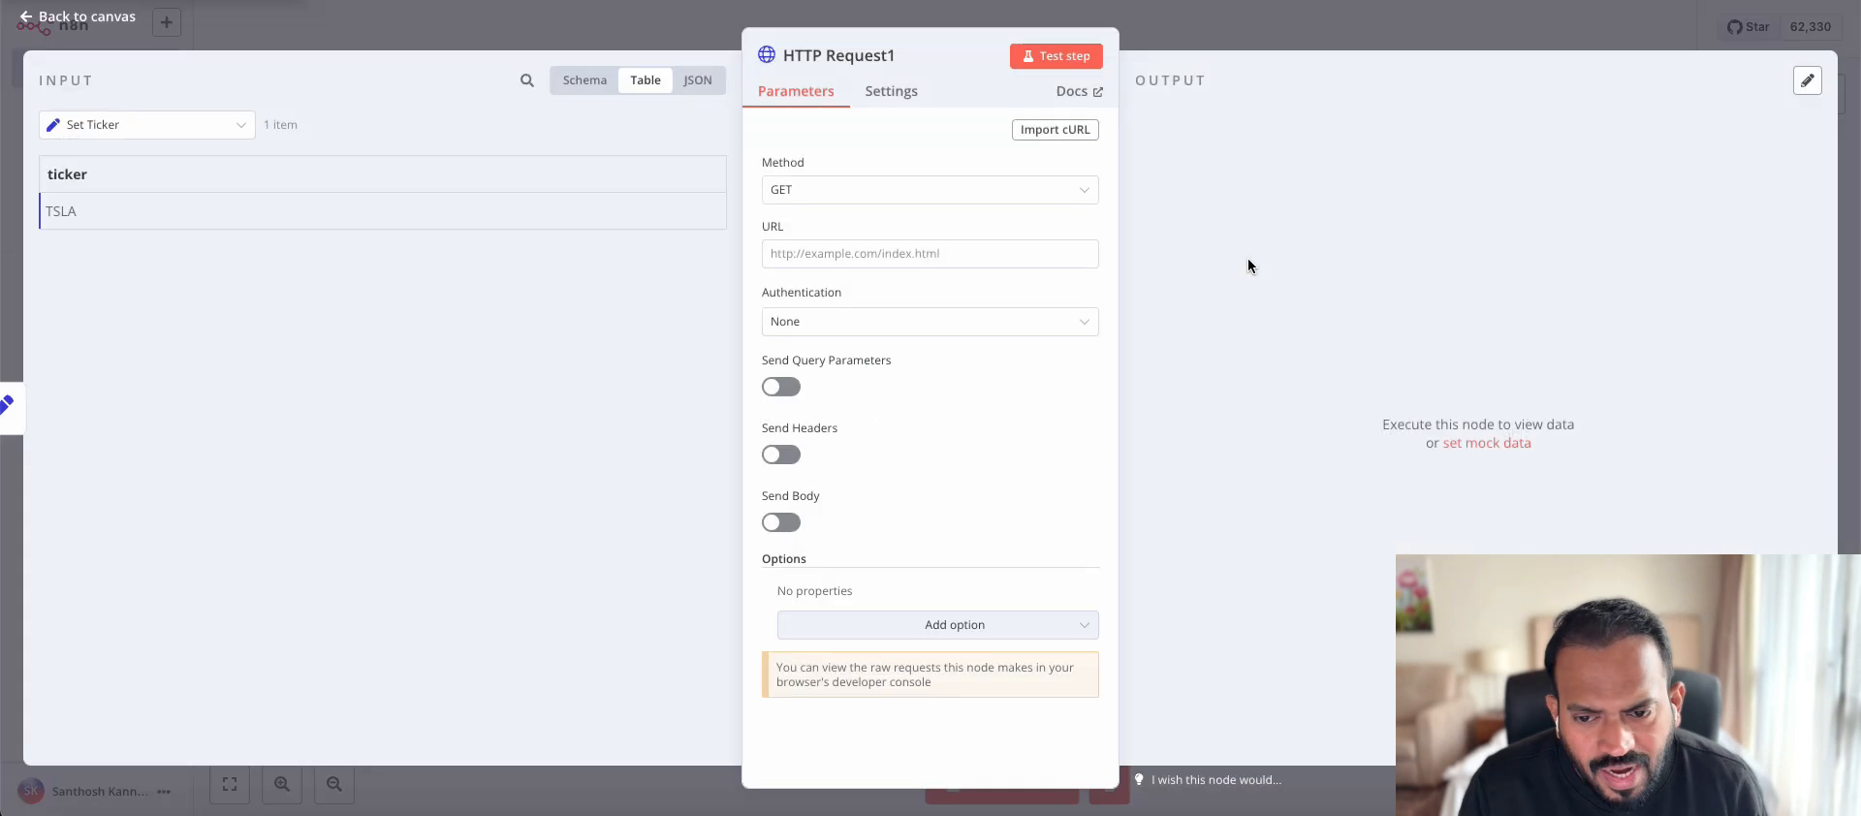
left_click(1226, 31)
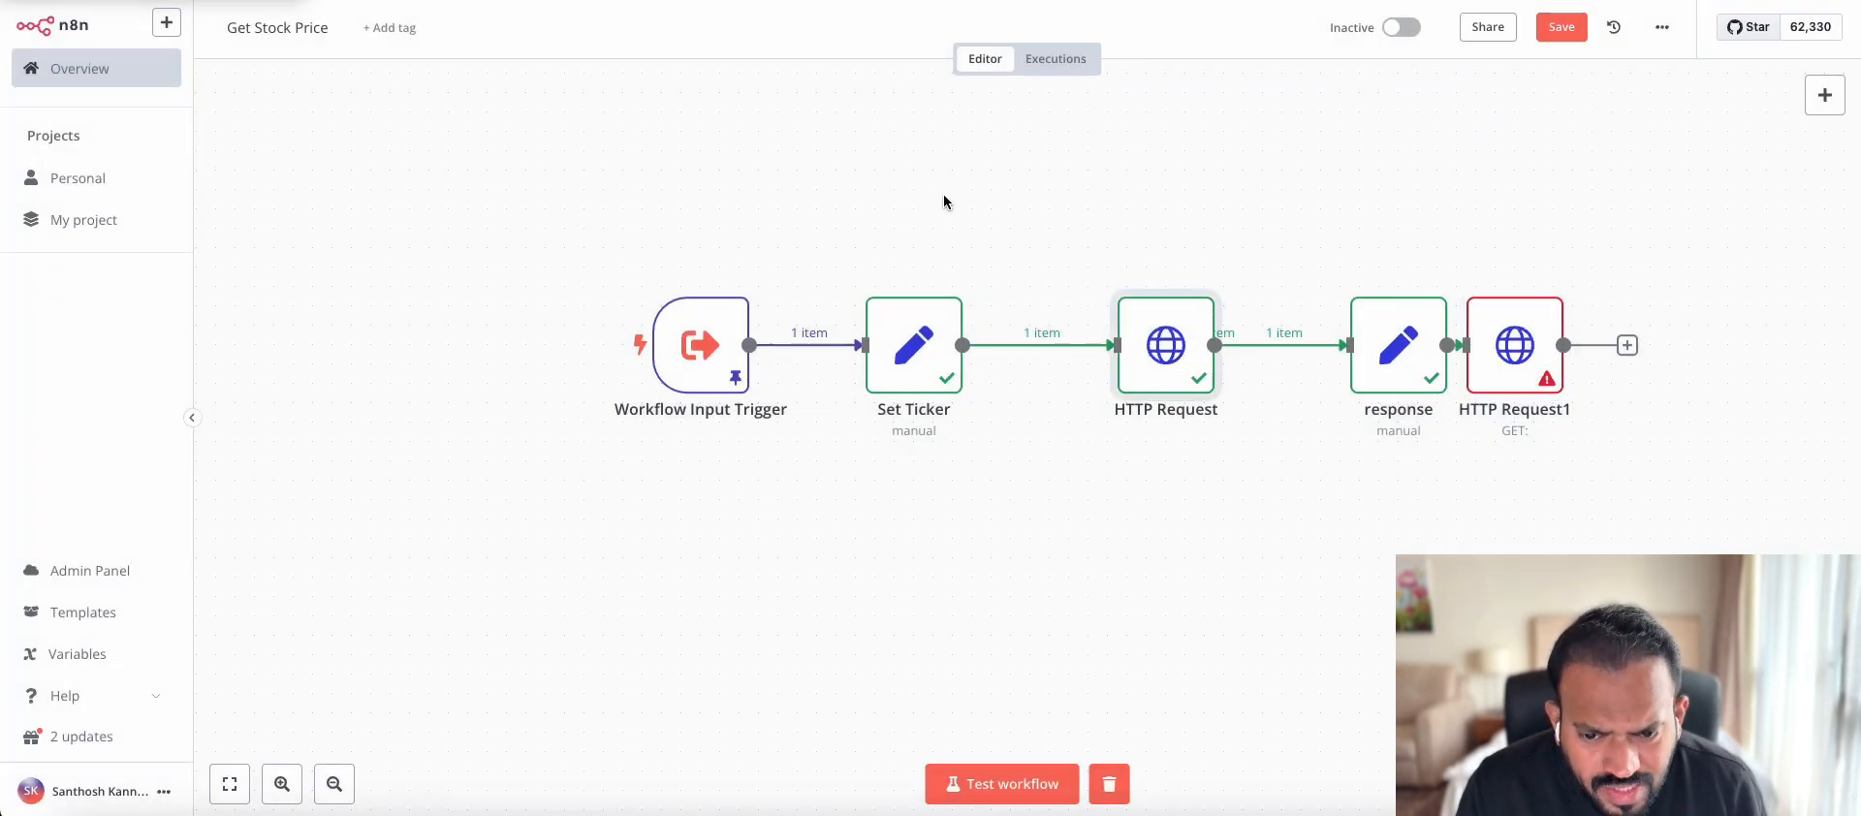
Step: Rename the existing HTTP Request node between Set Ticker and response as stockPrice
double_click(1160, 326)
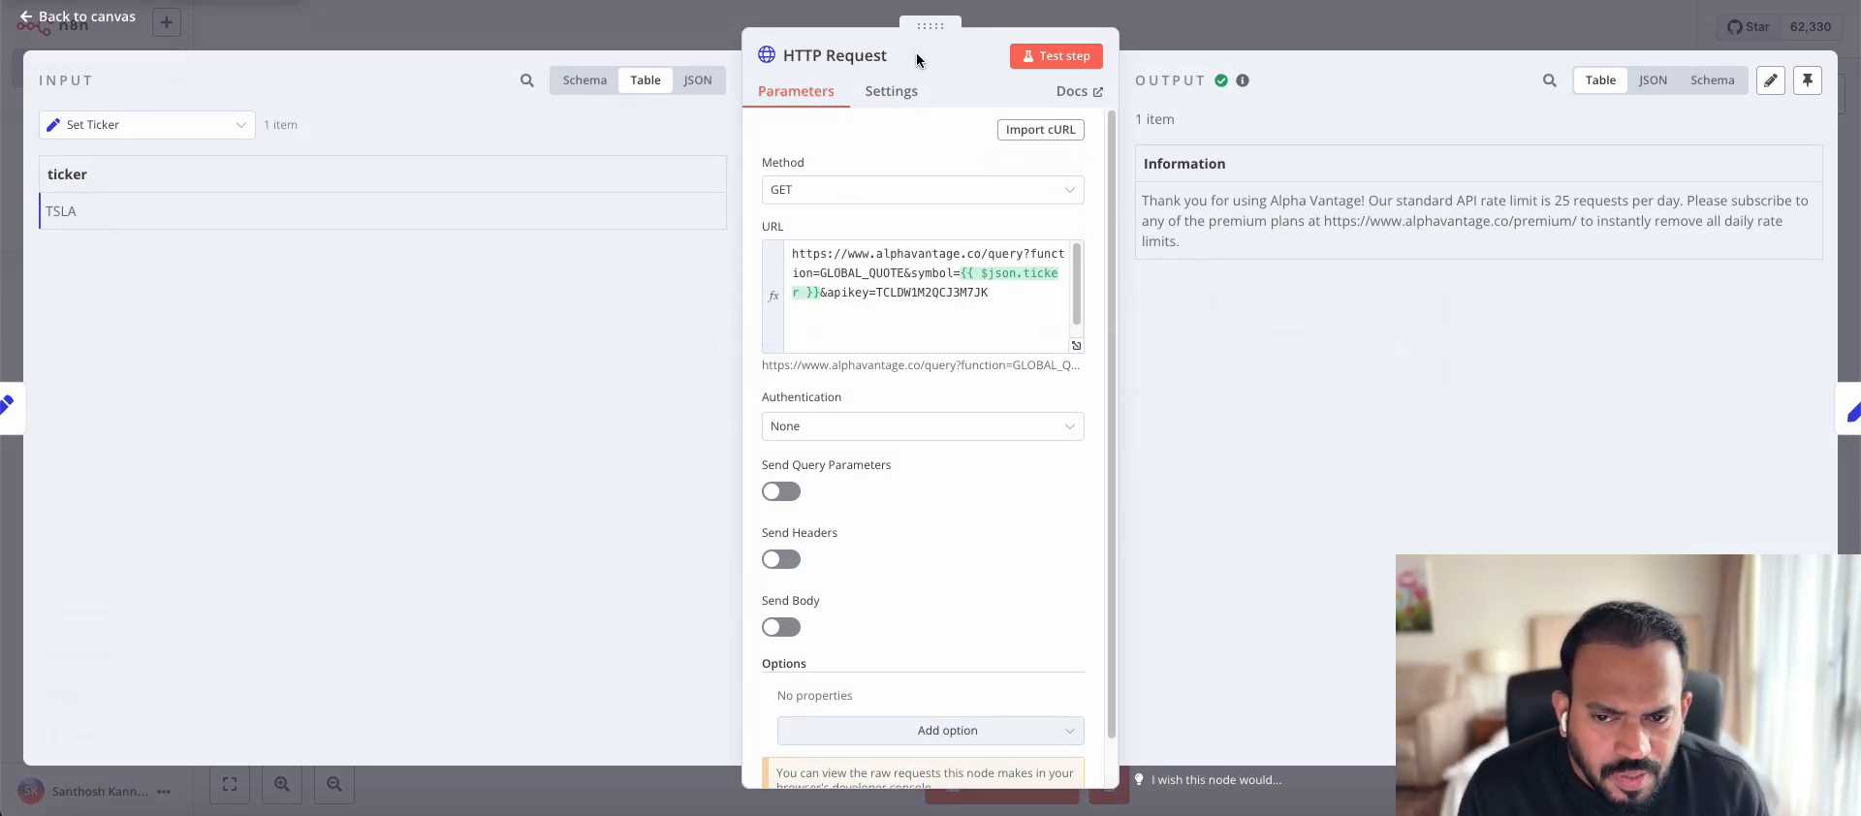
left_click(888, 58)
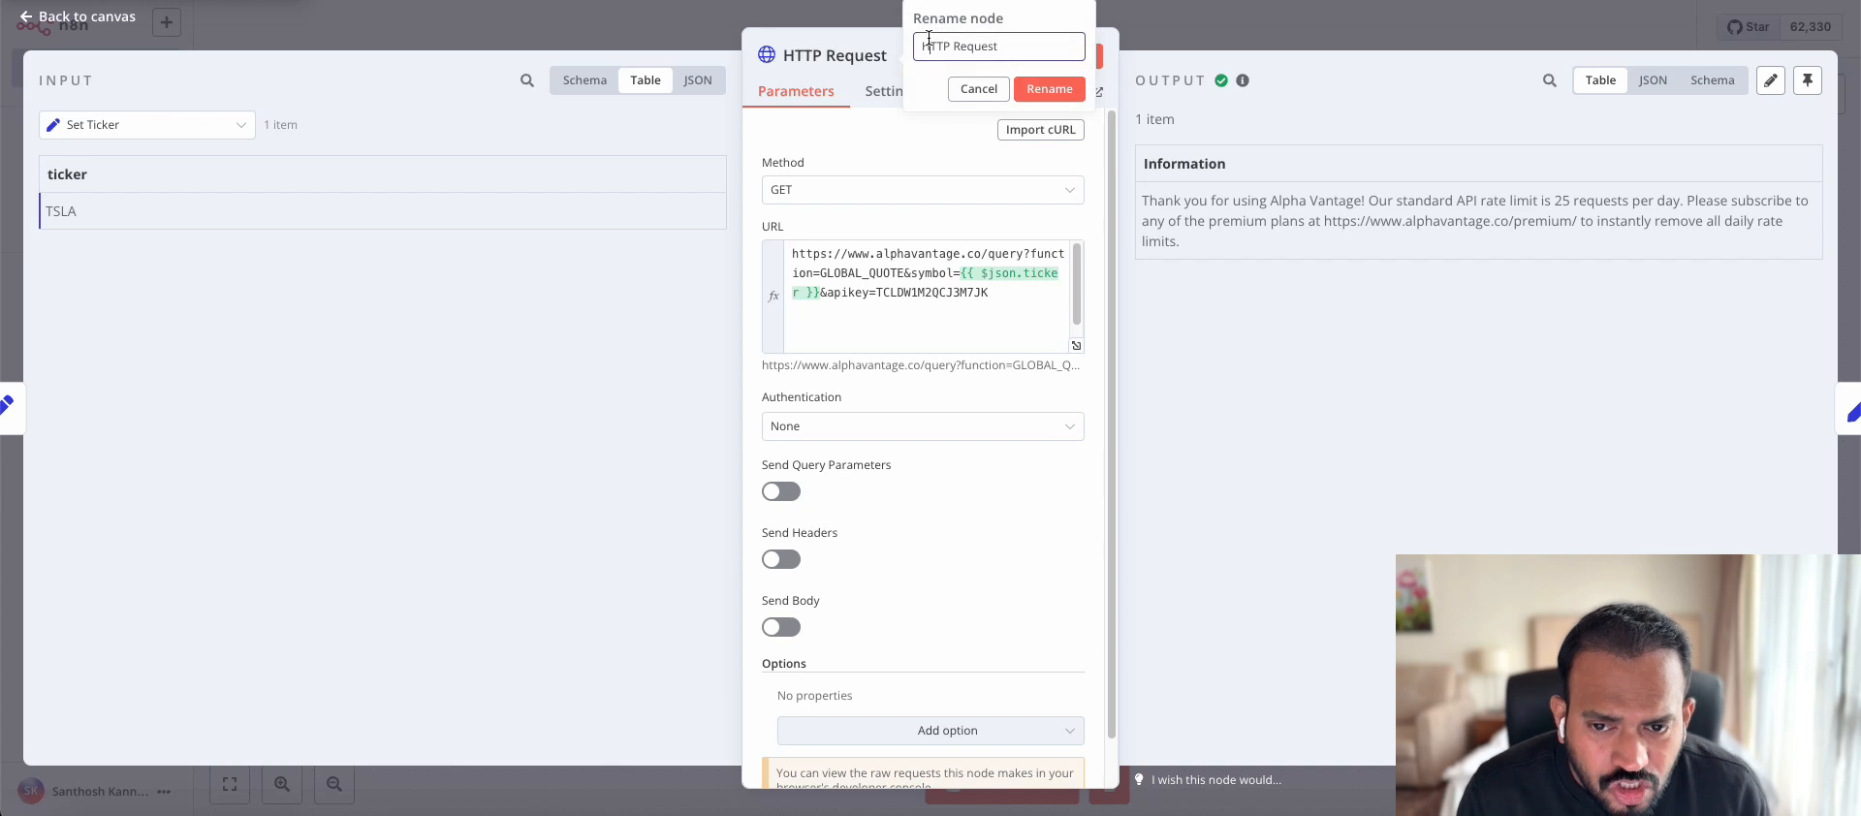
triple_click(929, 38)
type("stockPrice")
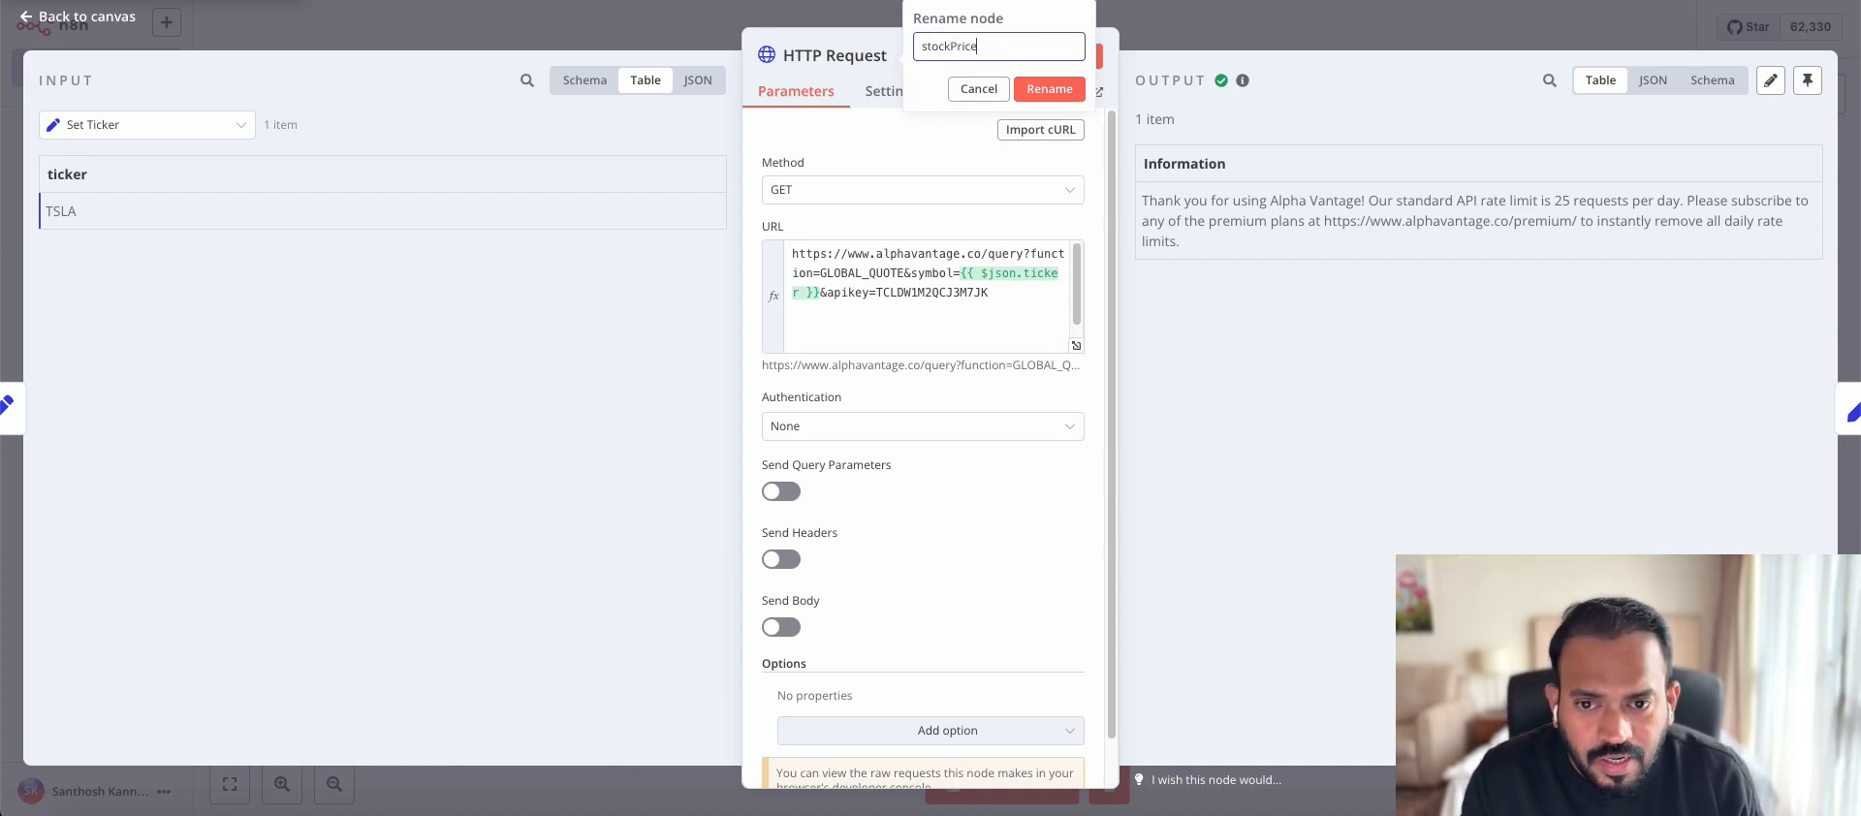
key("Return")
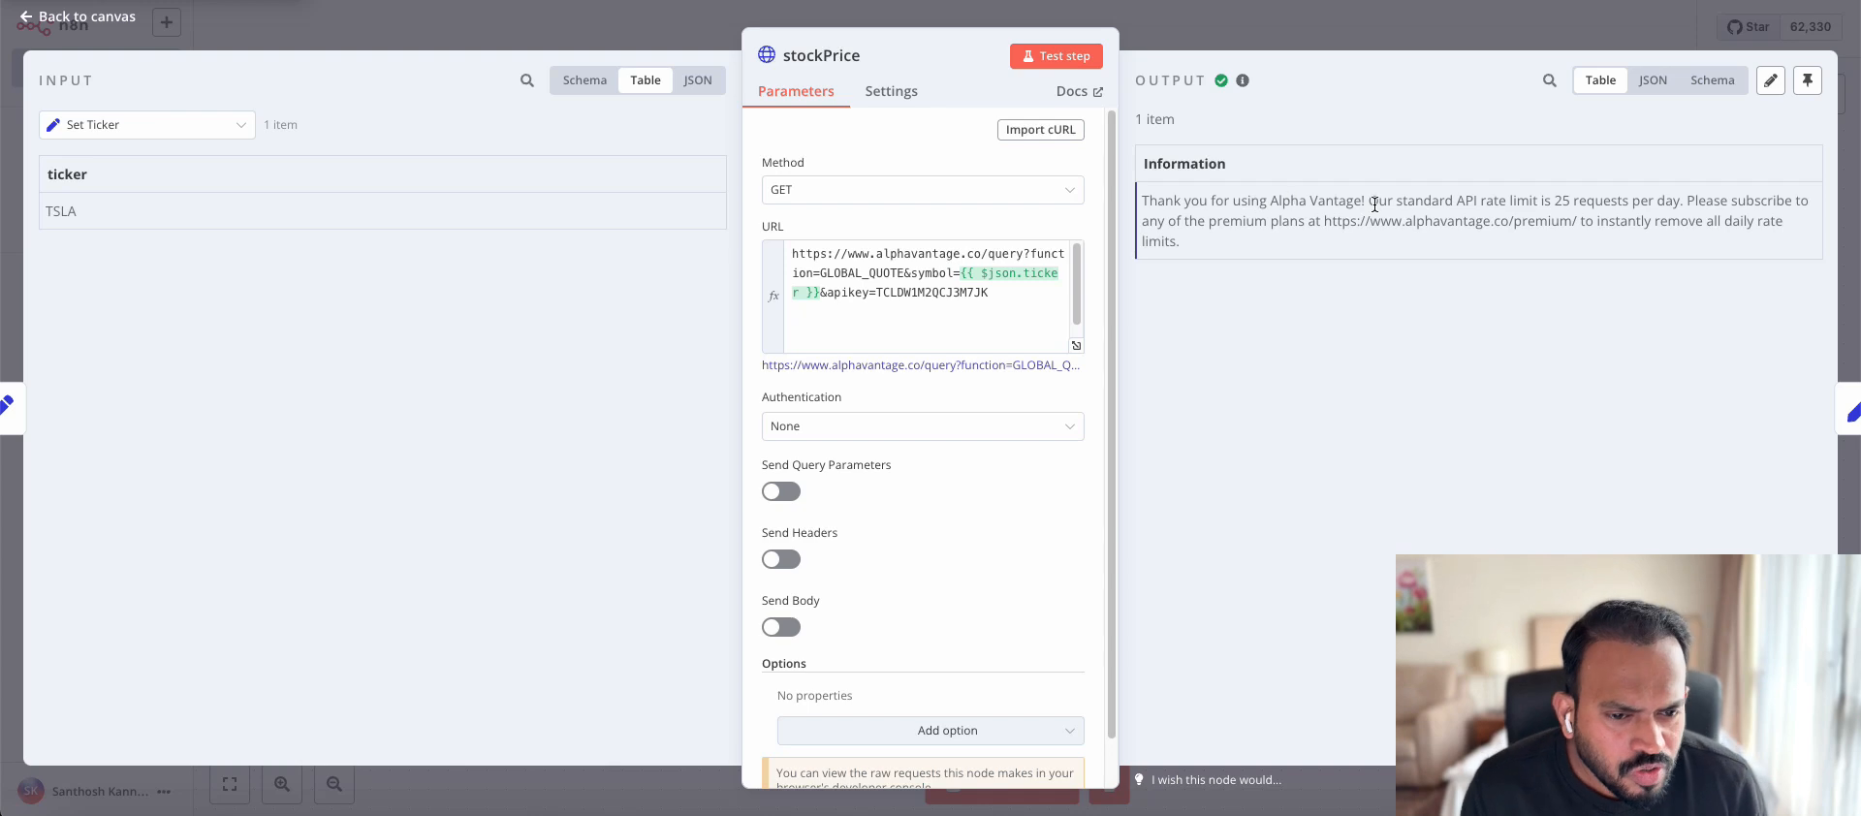
Step: Review the request limit text in the stockPrice output, and switch to the Alpha Vantage website to open its free API key page
left_click_drag(1372, 199, 1654, 206)
left_click(1601, 205)
left_click(1653, 206)
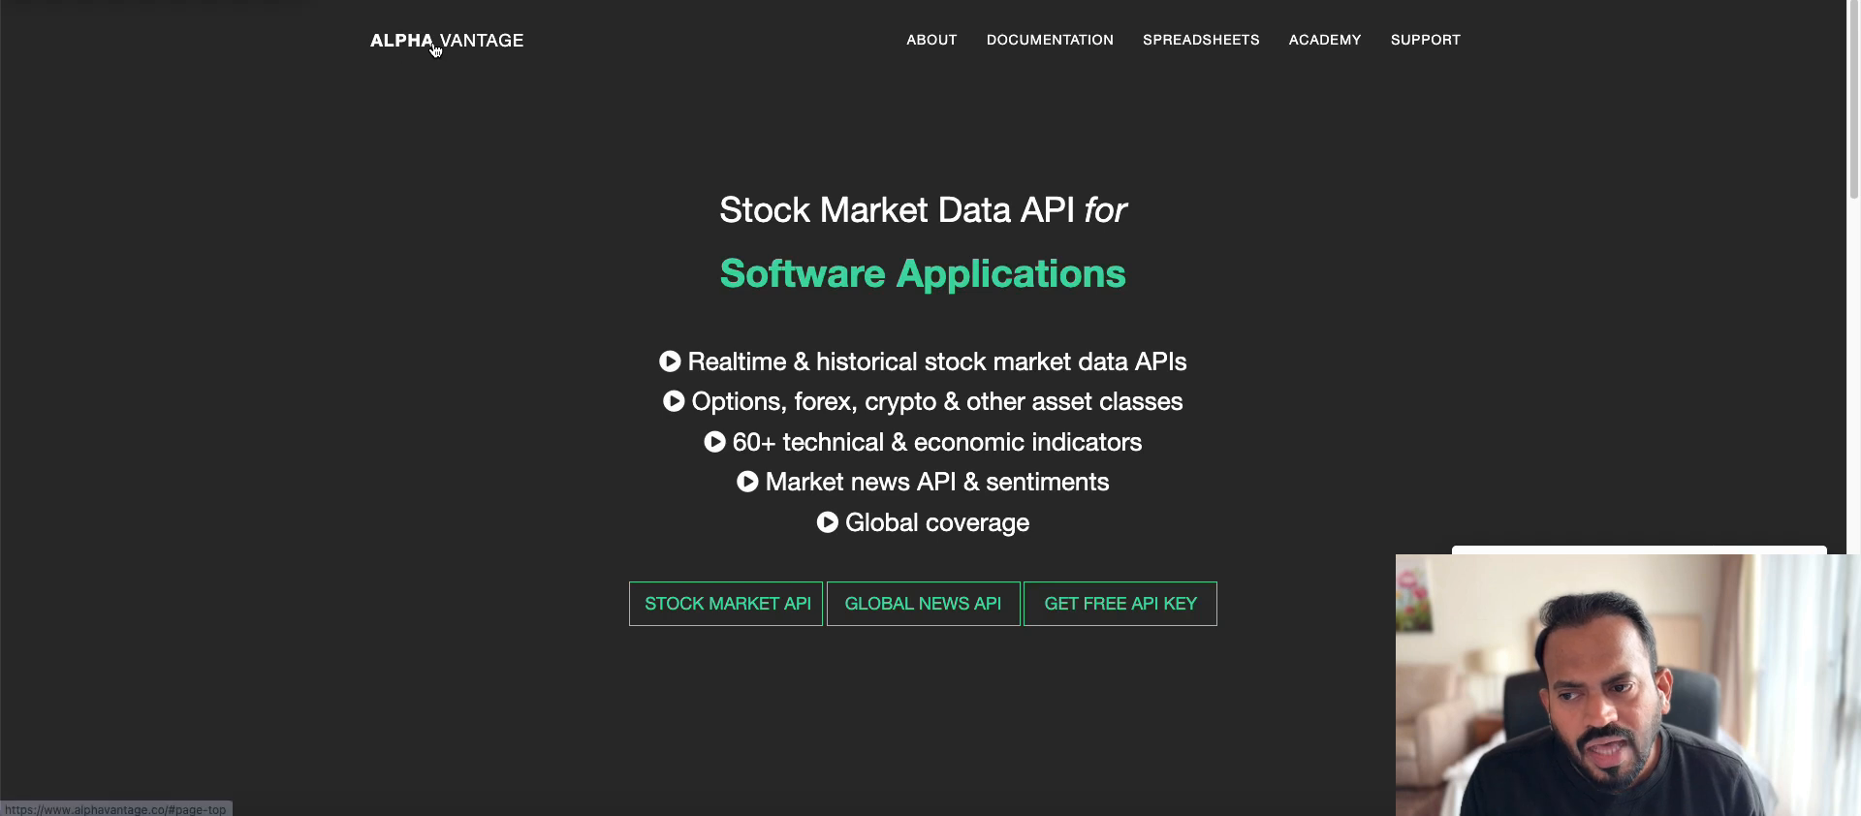
left_click(1123, 608)
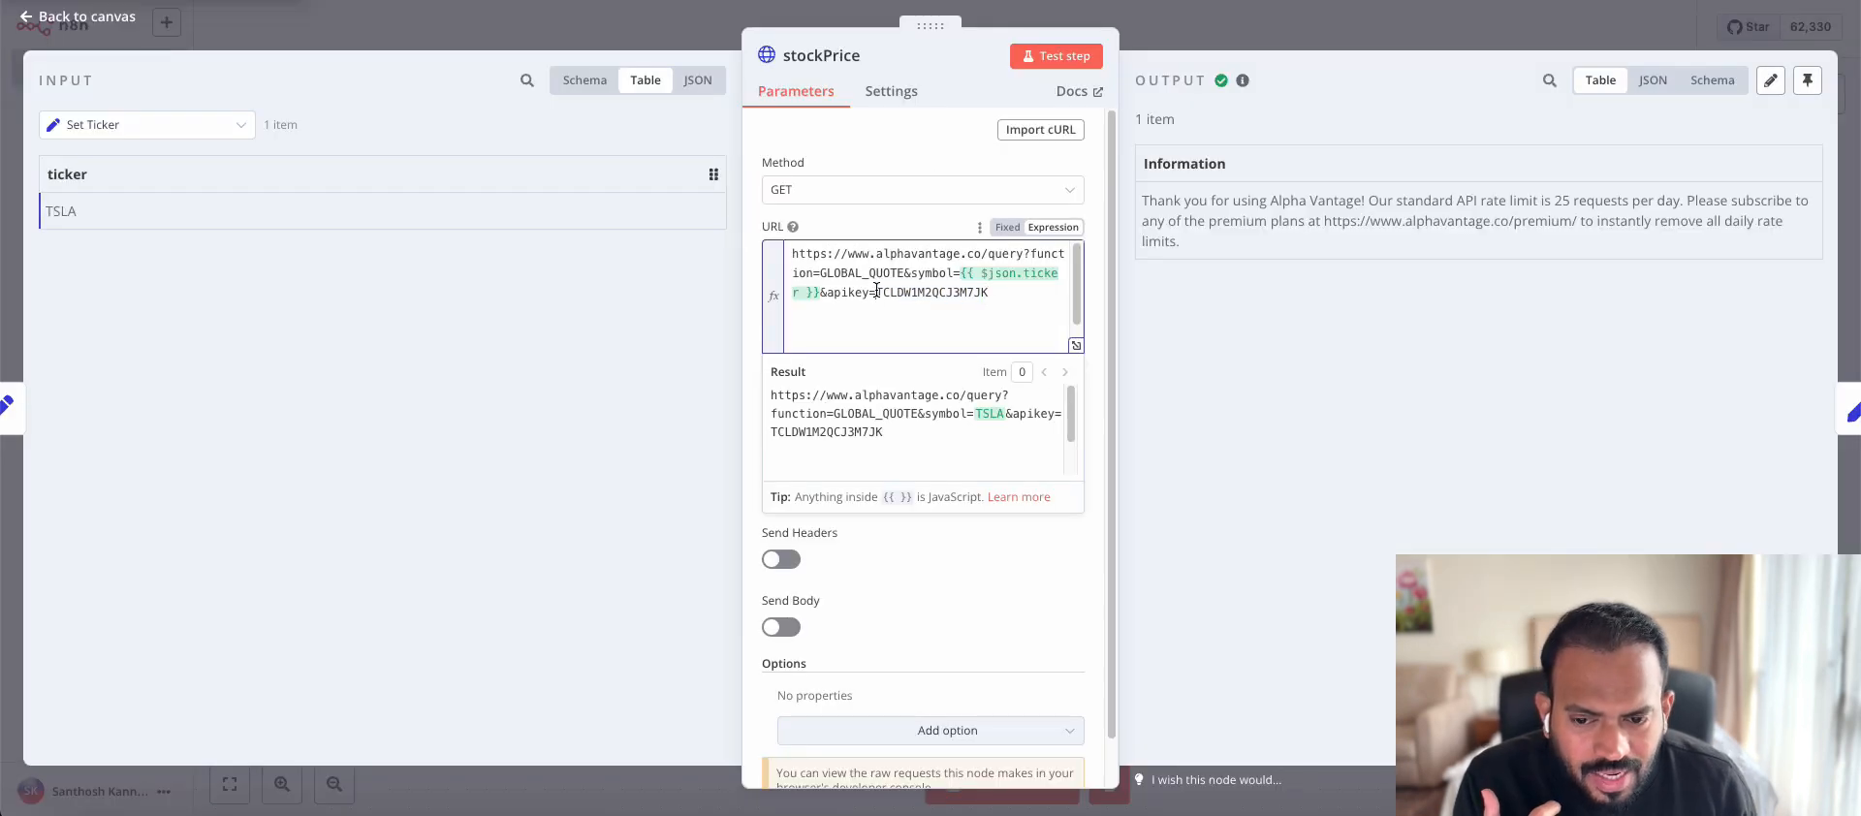
Step: Return to the stockPrice node and examine its Alpha Vantage request URL, including the GLOBAL_QUOTE function, ticker expression and API key parameter
left_click_drag(876, 291, 789, 258)
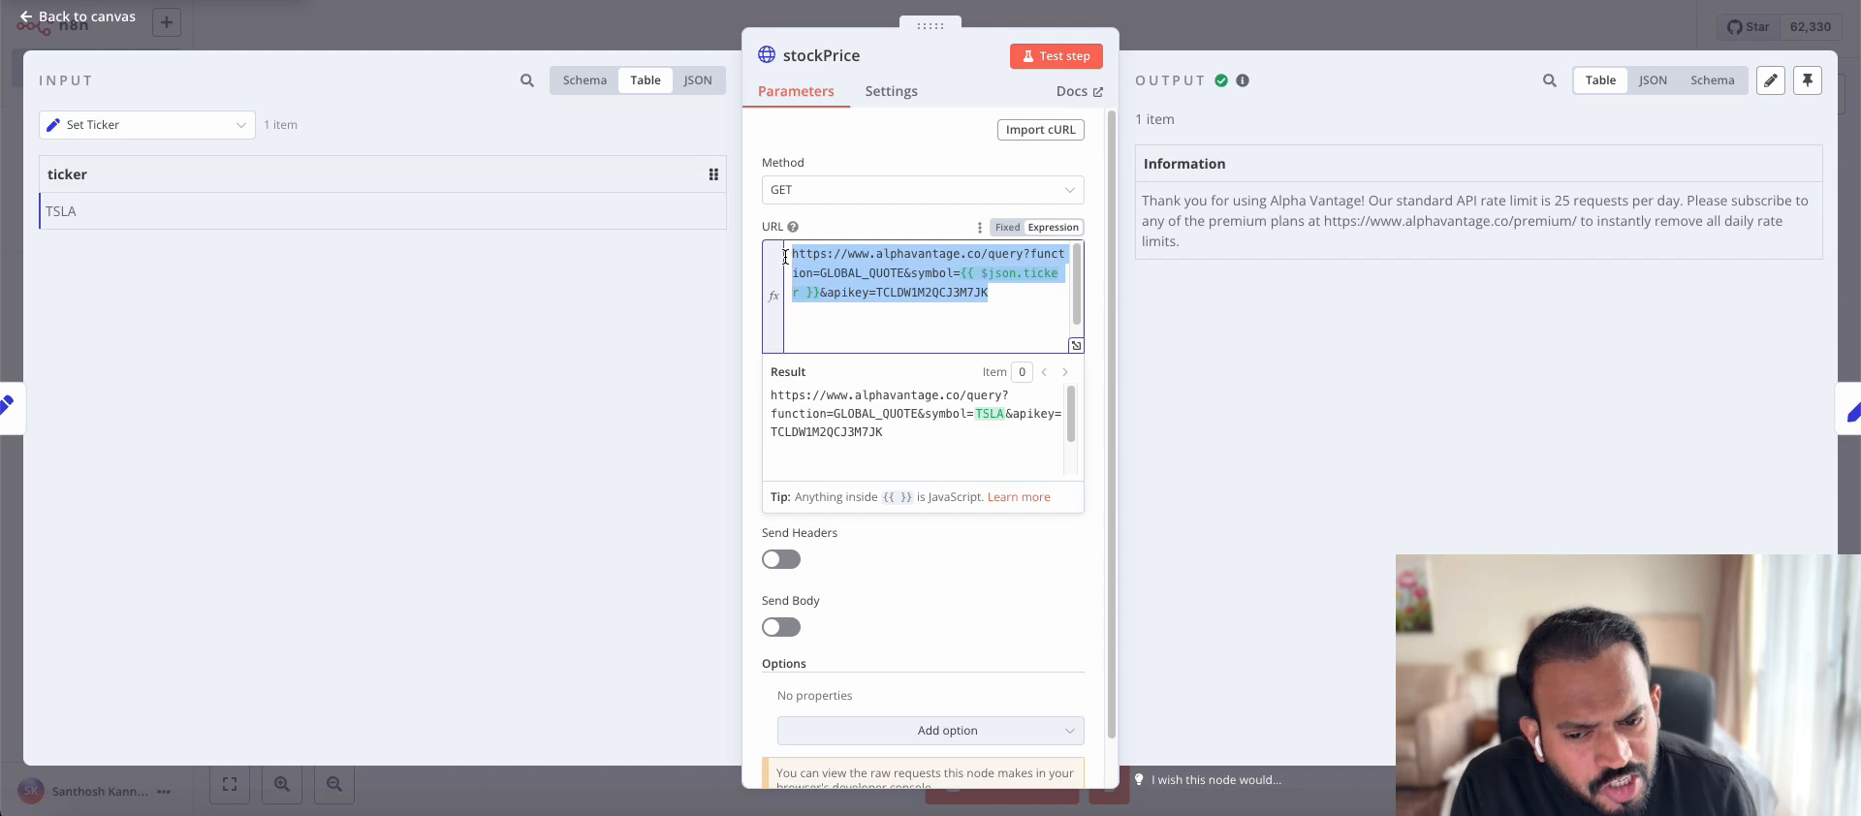
left_click(973, 315)
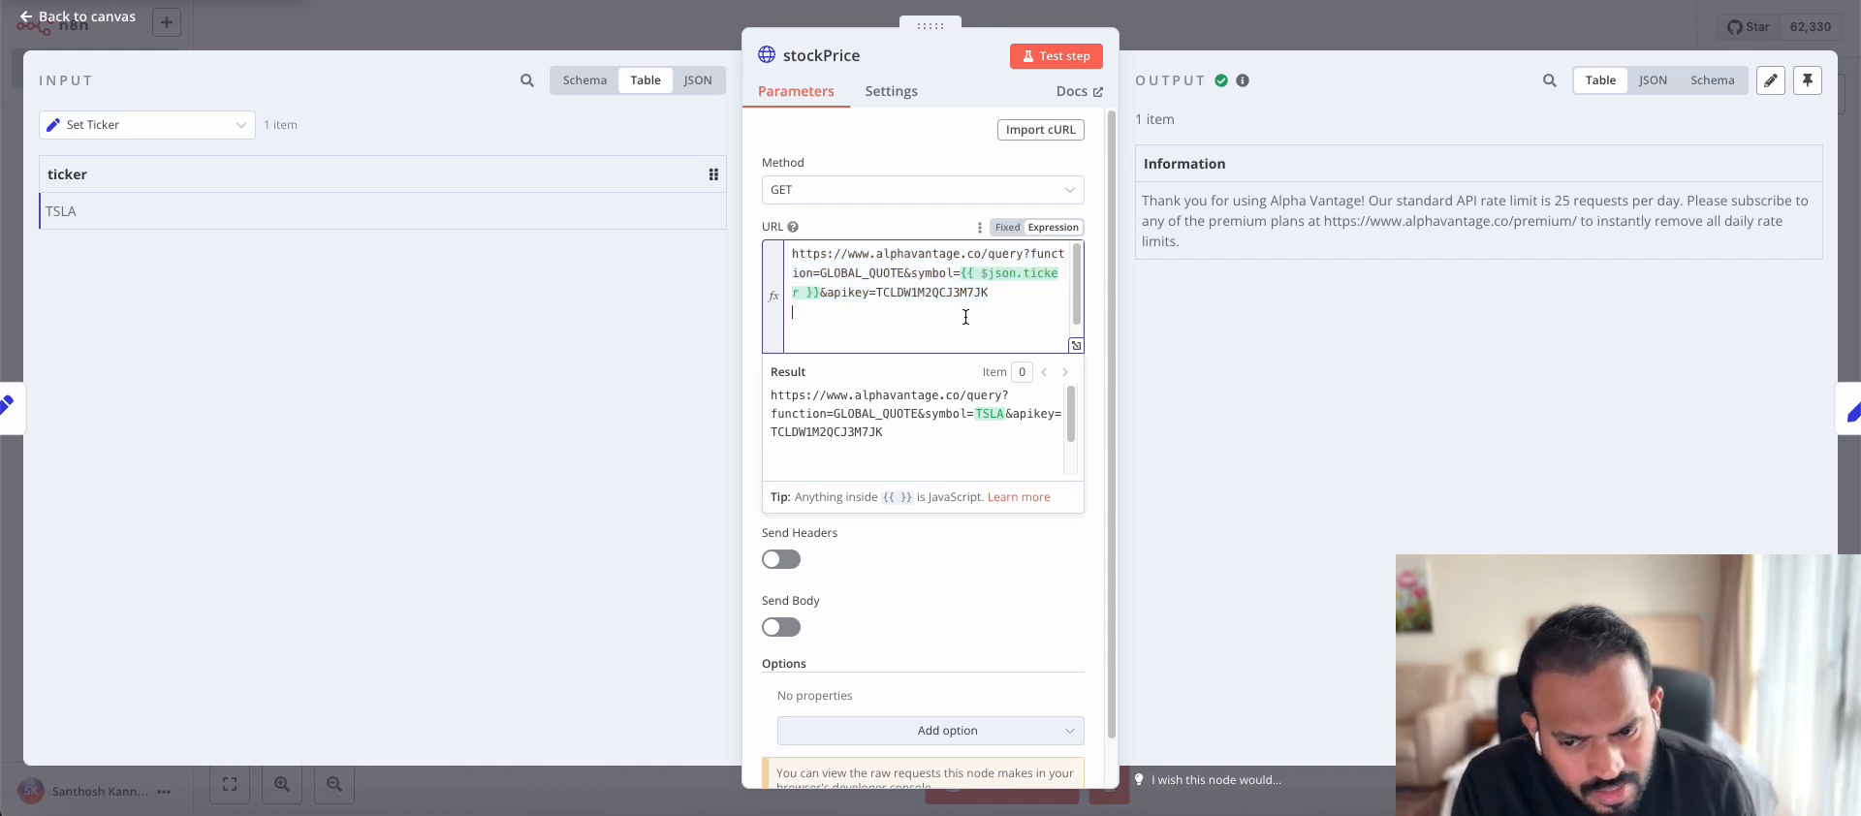
left_click_drag(791, 254, 818, 294)
left_click(993, 302)
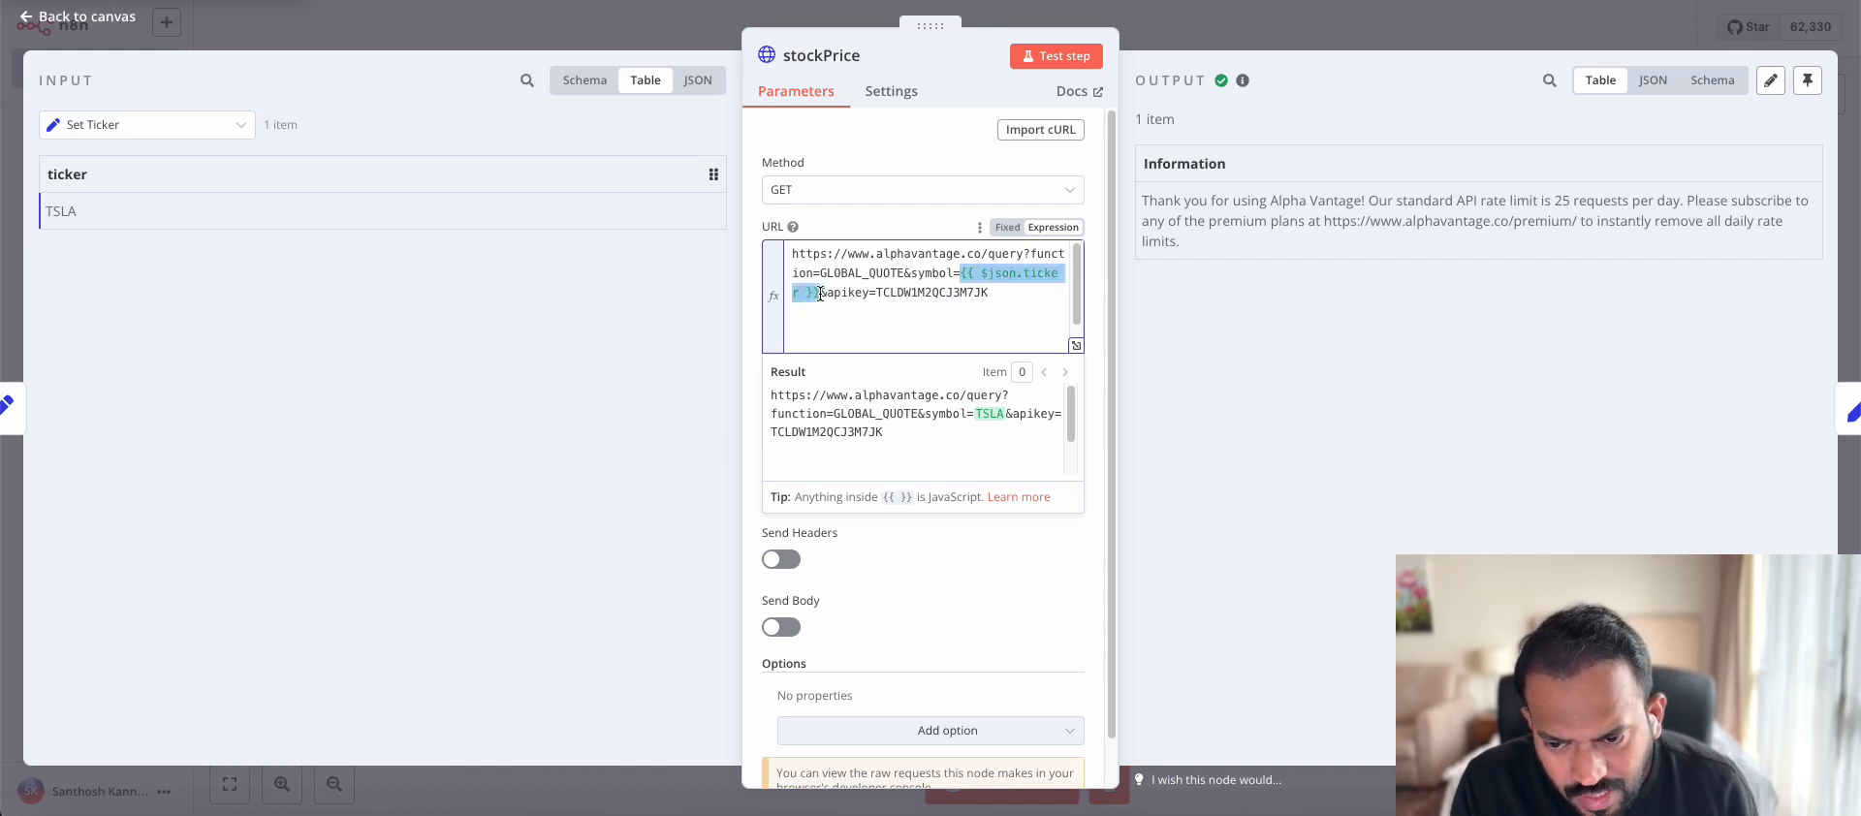
Step: Replace the symbol expression in the stockPrice request URL with the ticker field mapped from Set Ticker's output
key("BackSpace")
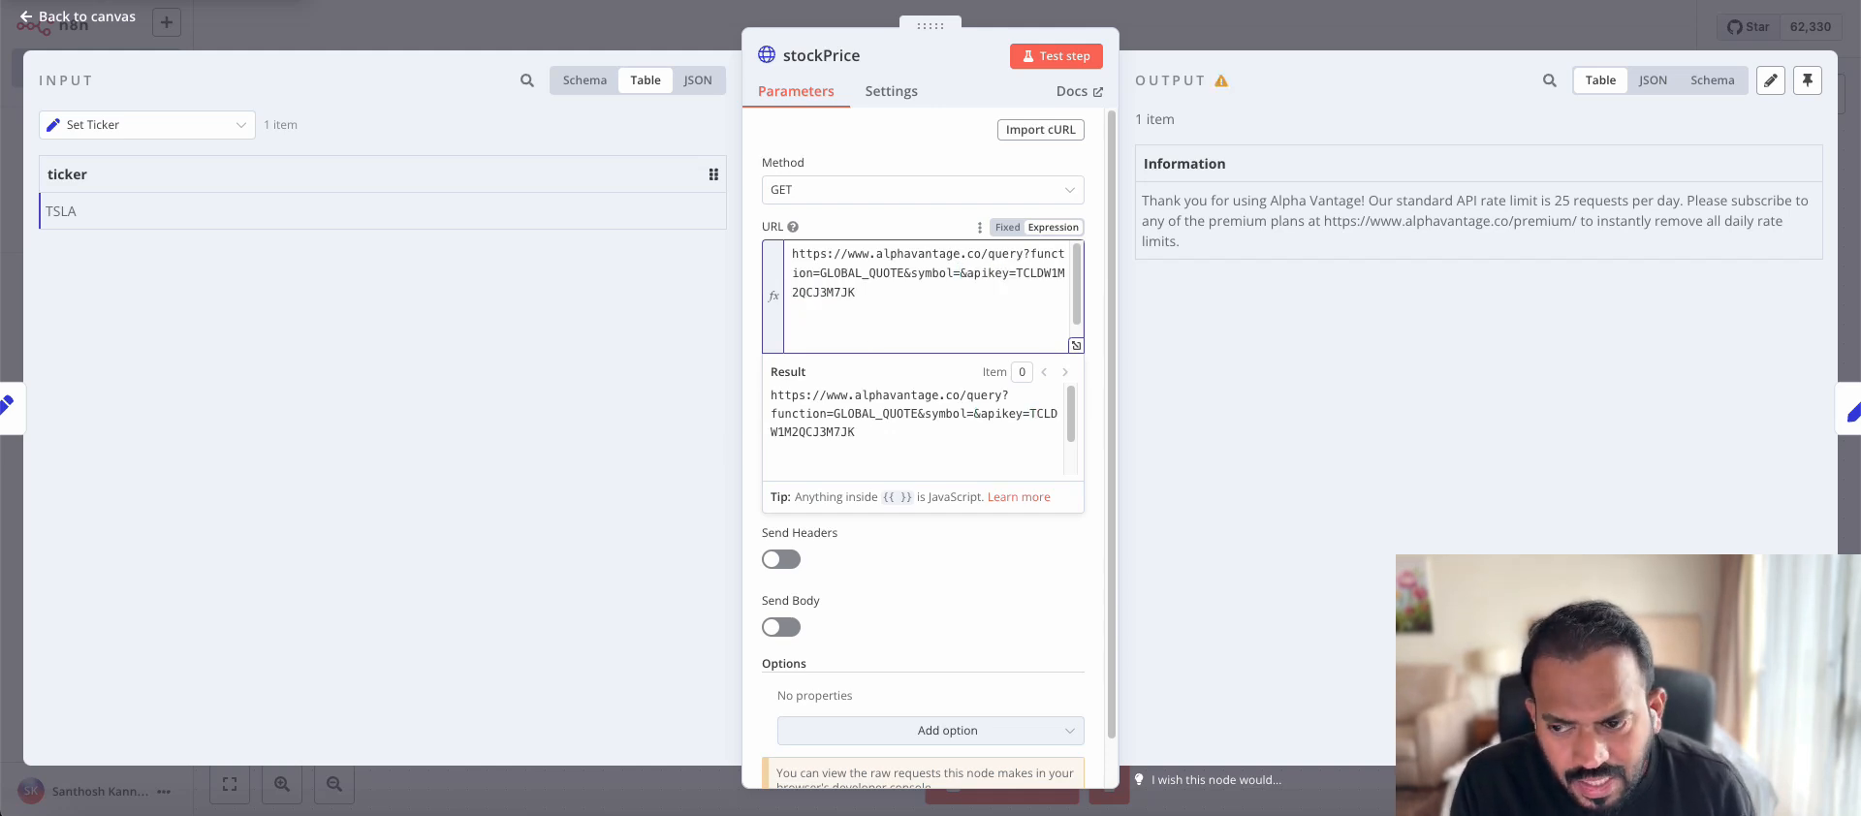
left_click(586, 81)
left_click_drag(112, 162, 960, 278)
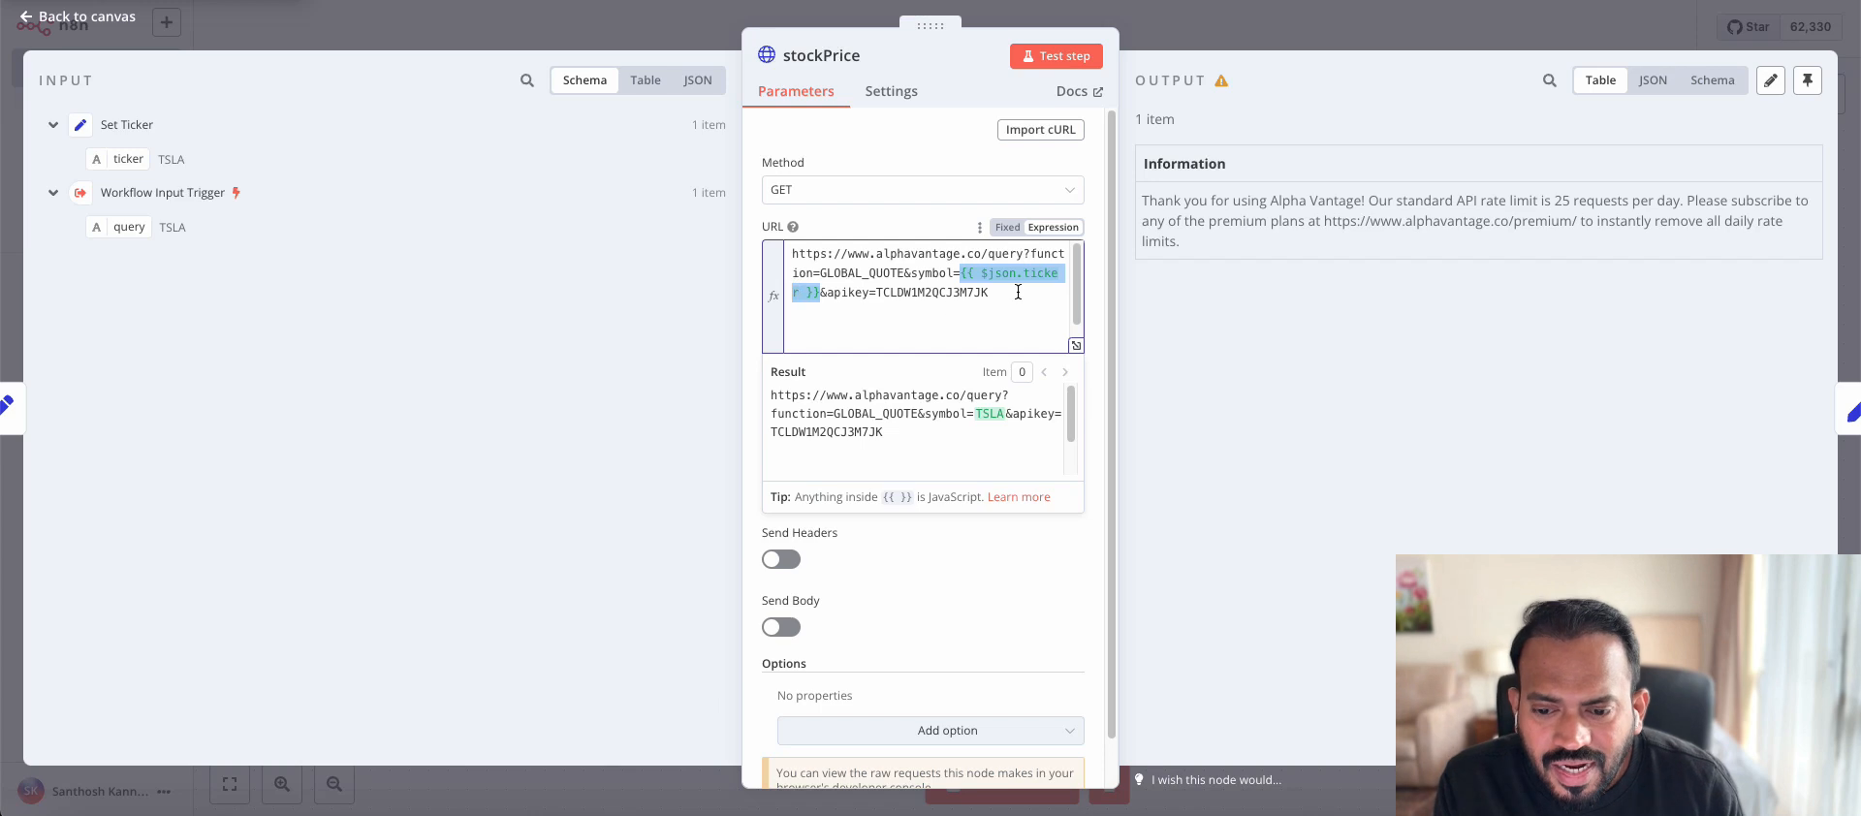
left_click(1047, 549)
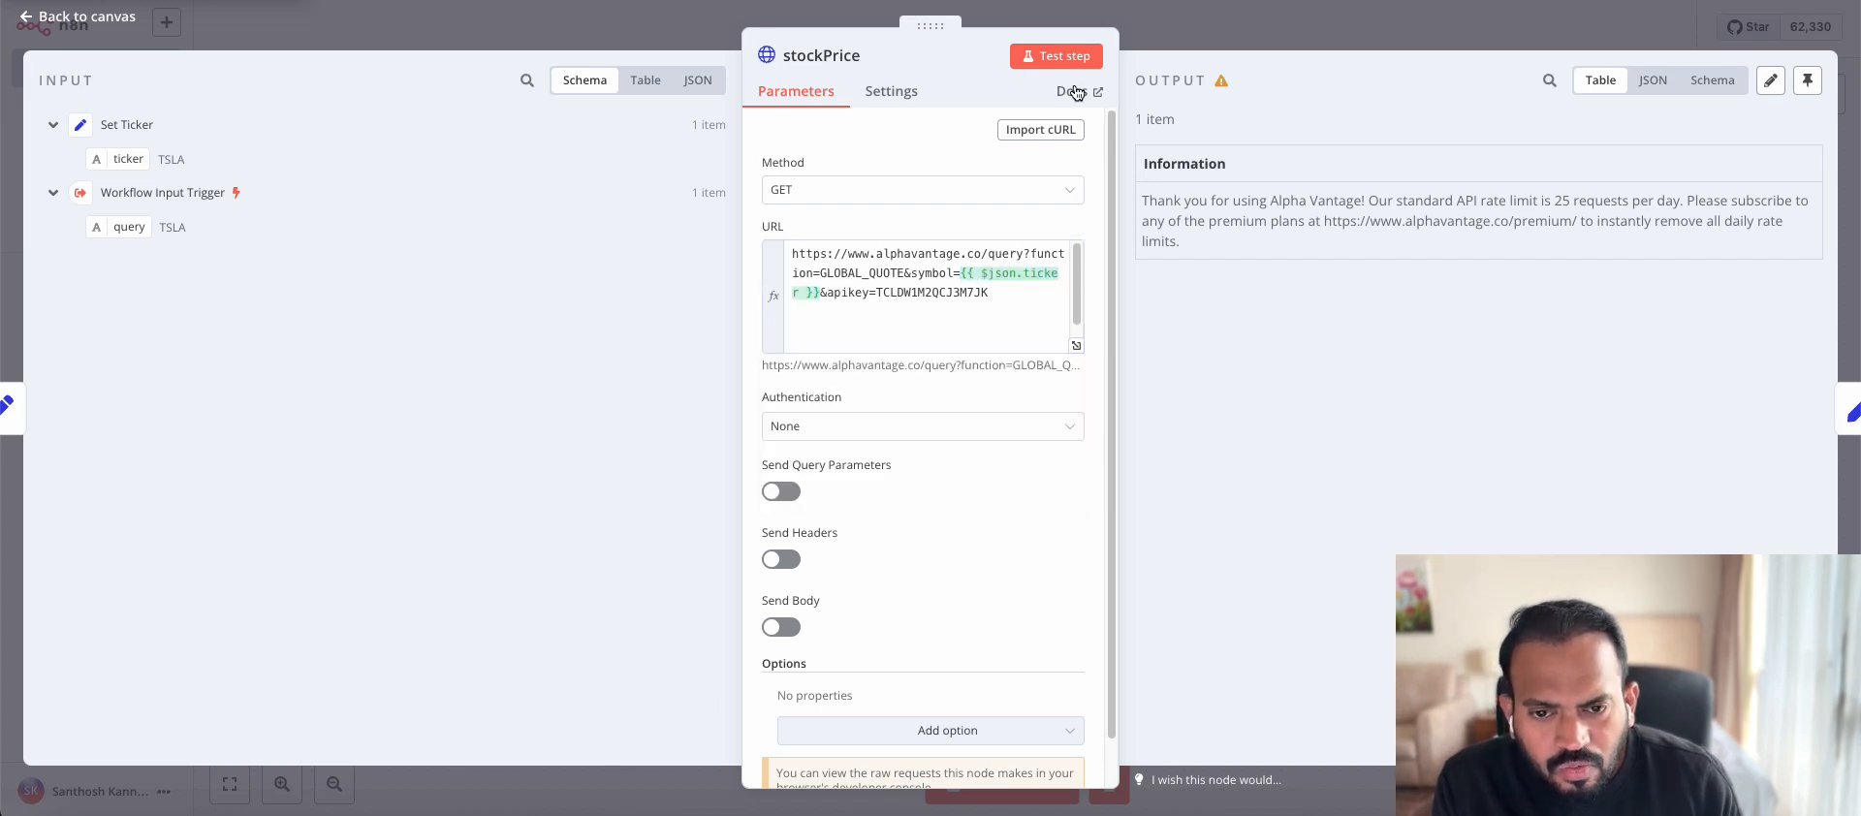
Step: Test the stockPrice node, read the Information text in its output, and return to the canvas
left_click(1067, 55)
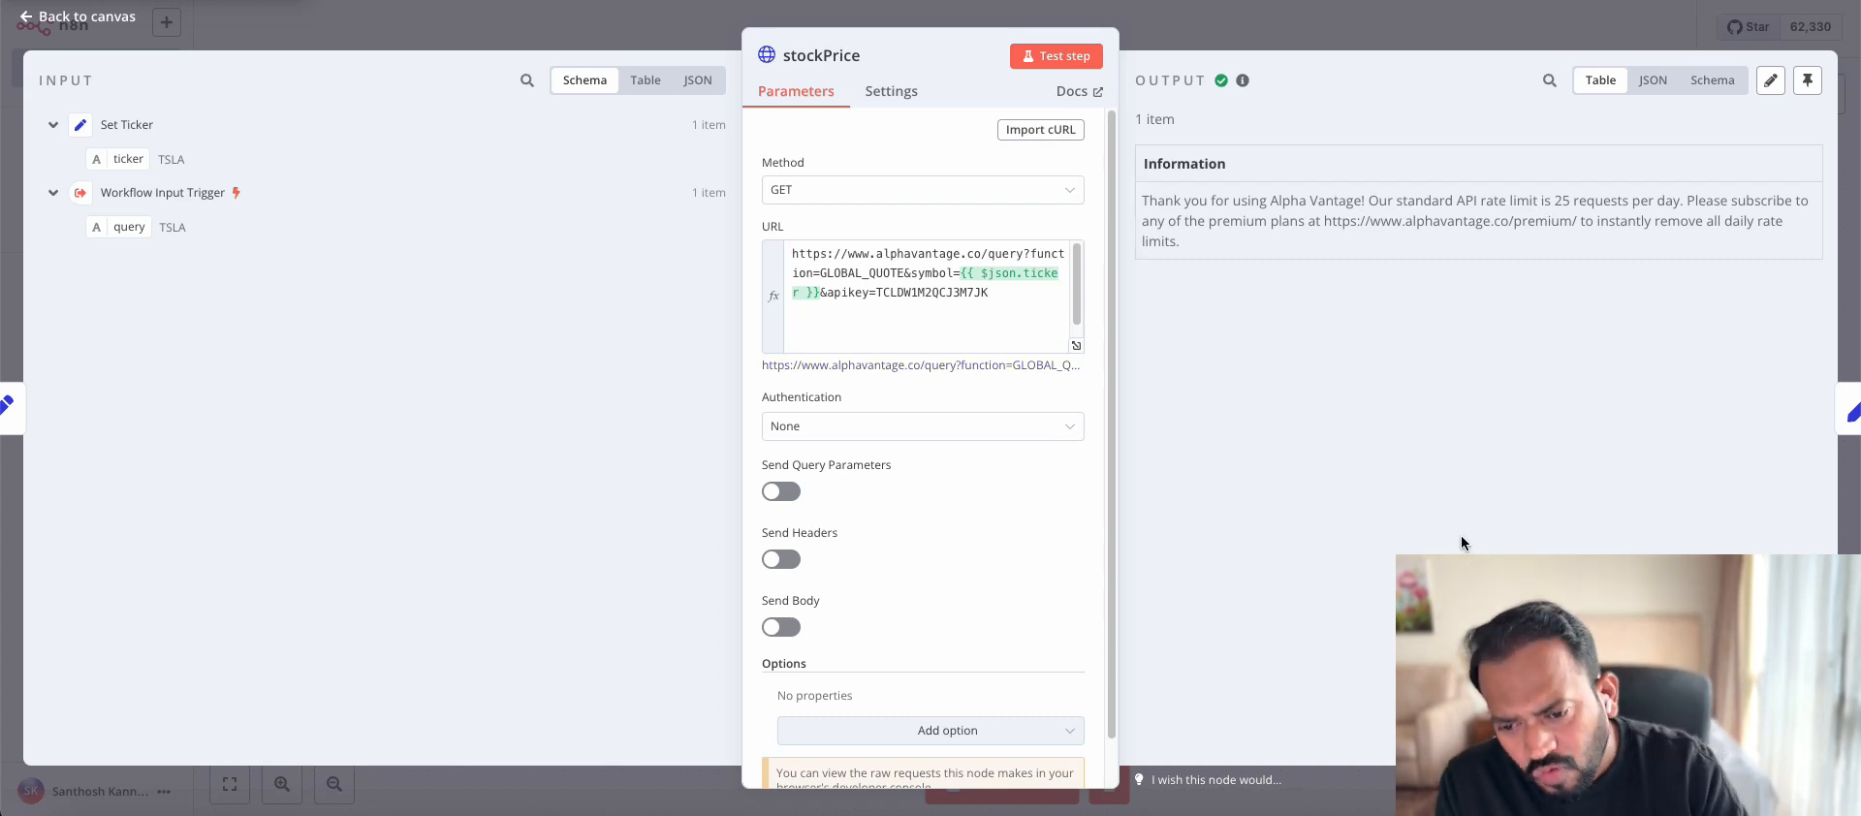
left_click_drag(1516, 206, 1606, 204)
left_click(1638, 208)
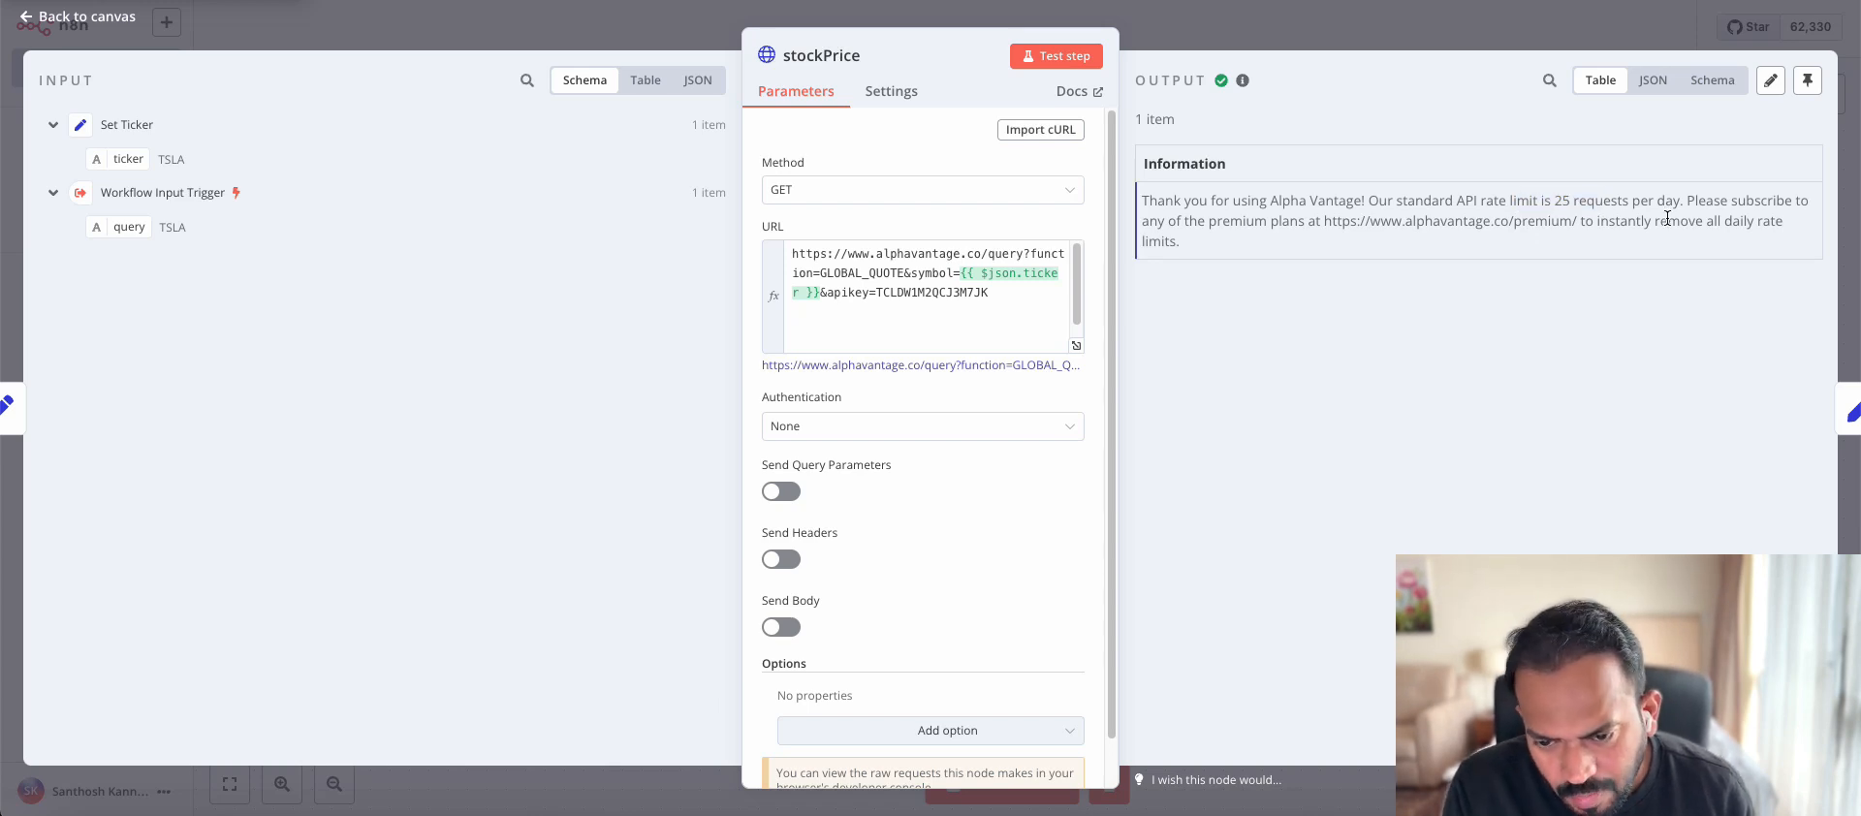
left_click(1163, 41)
Step: Undo the latest canvas changes, removing the extra HTTP Request1 node and the response node's repositioning
mouse_move(667, 385)
mouse_move(905, 386)
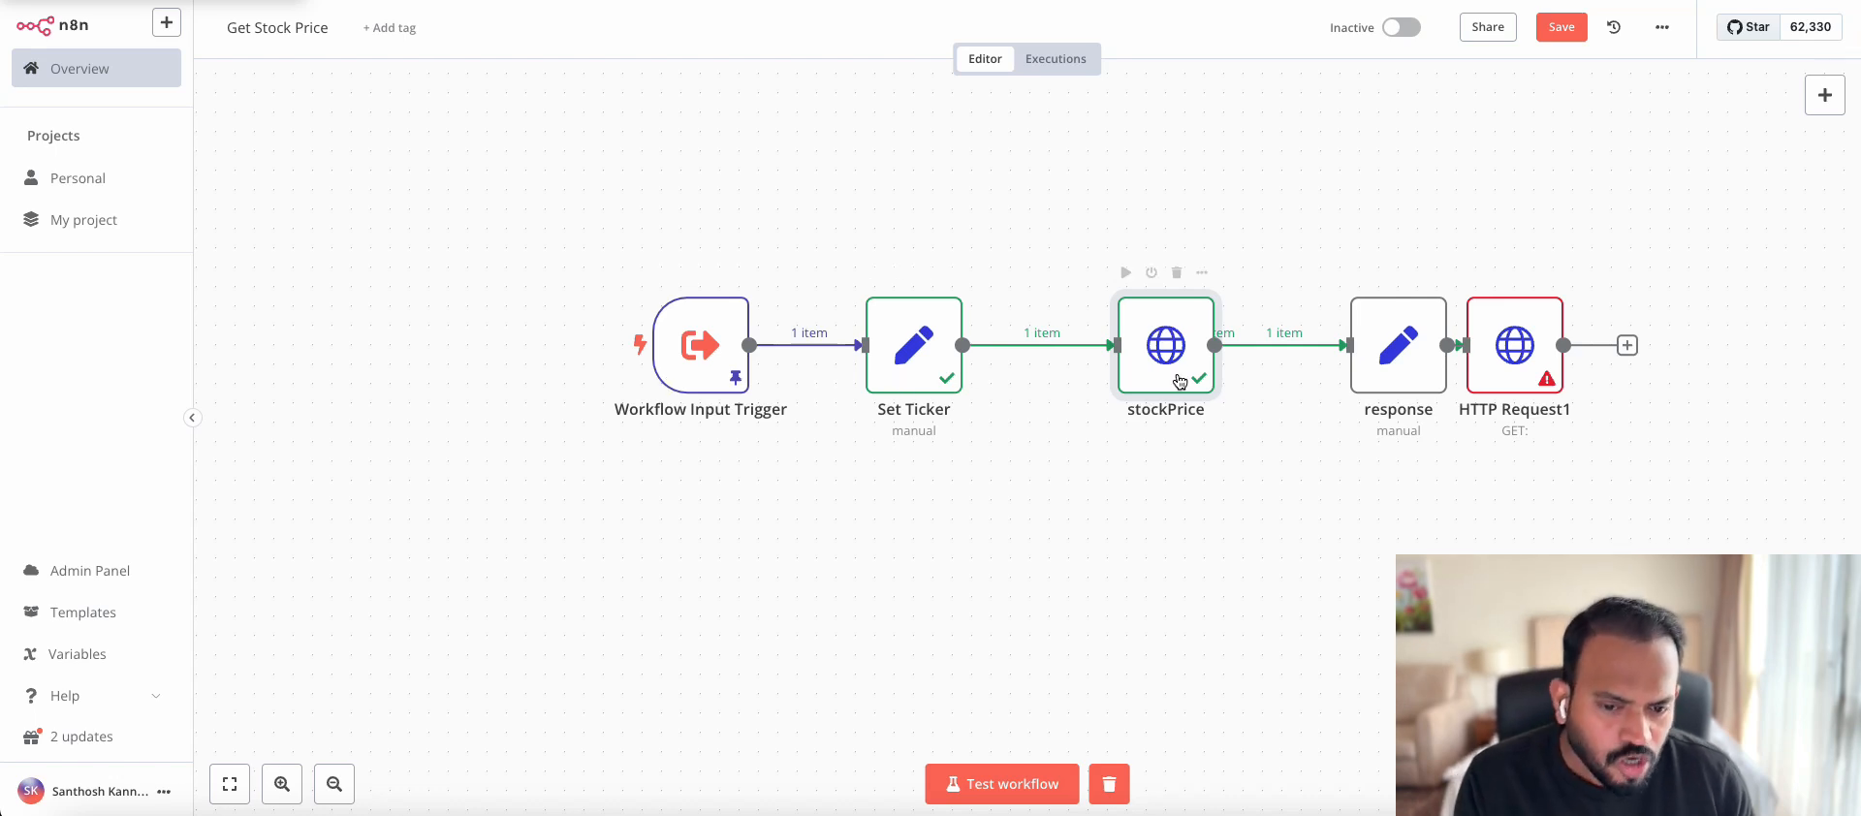
left_click_drag(1408, 358, 1331, 358)
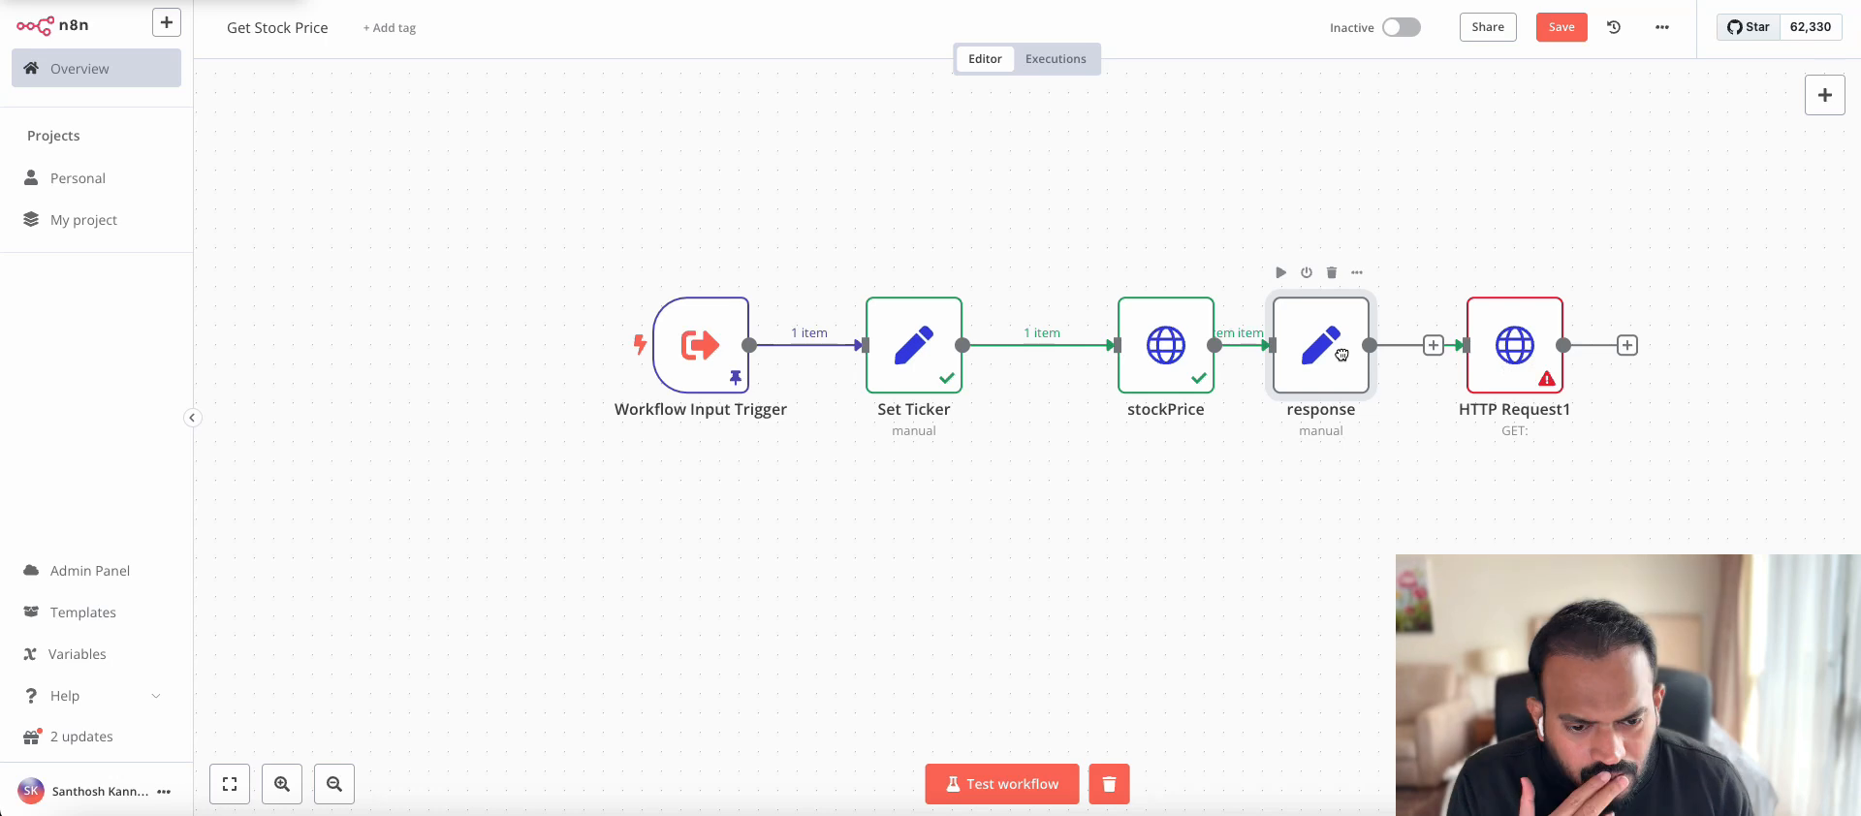
key("super+z")
key("super+z")
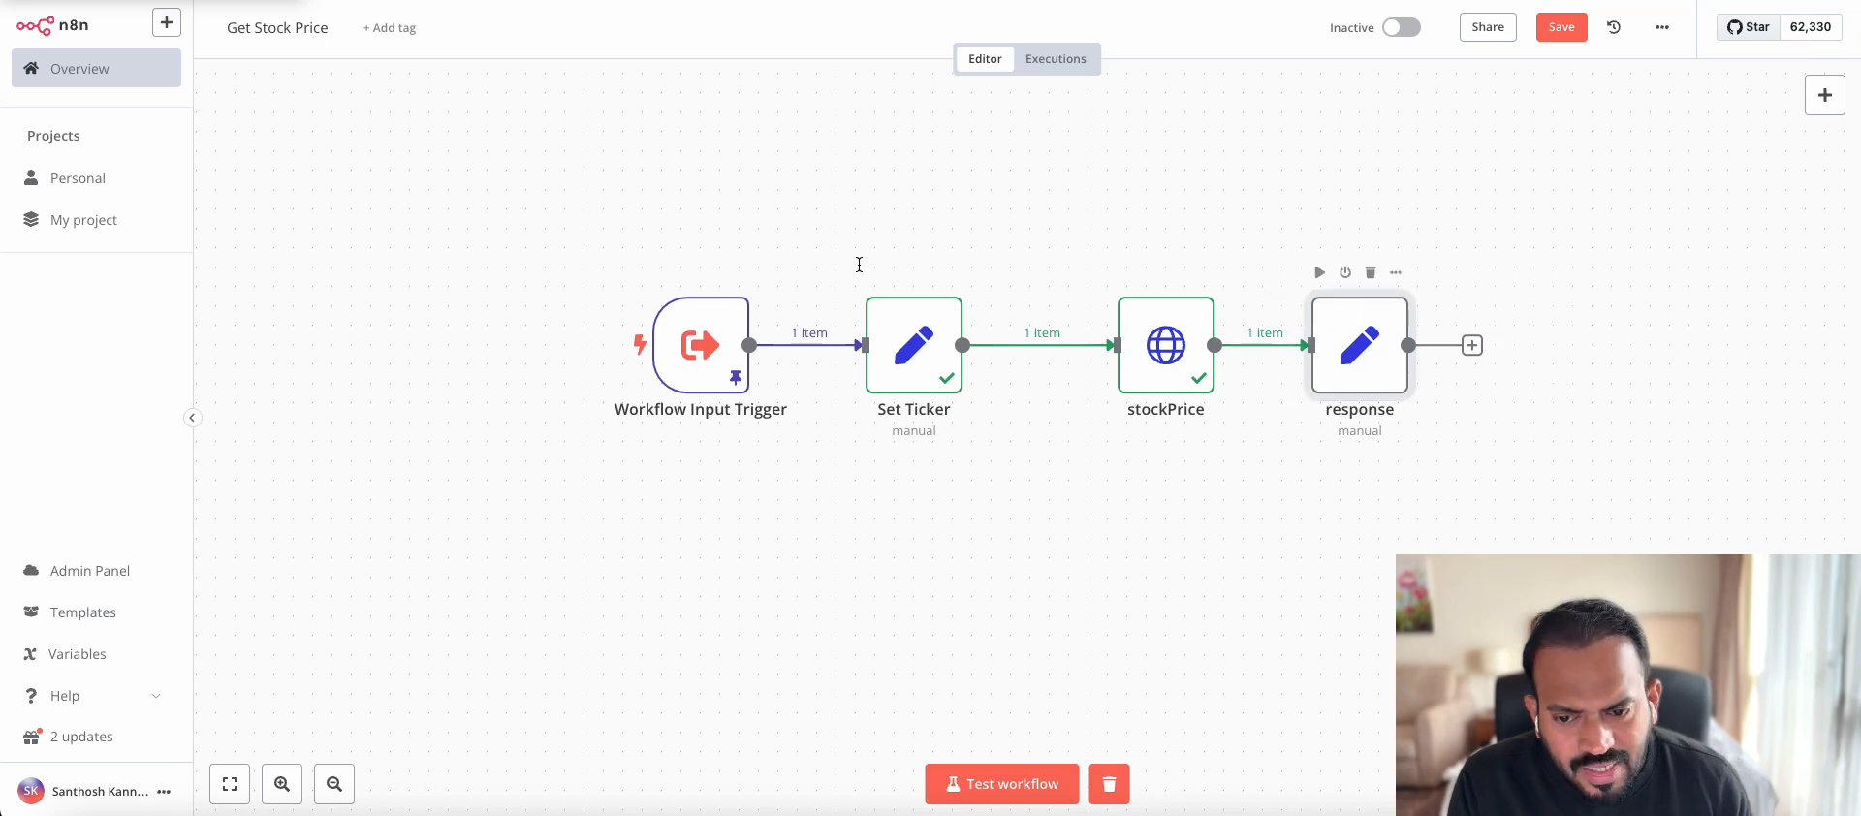
Step: Open and test the response node, and save the Get Stock Price workflow
key("Return")
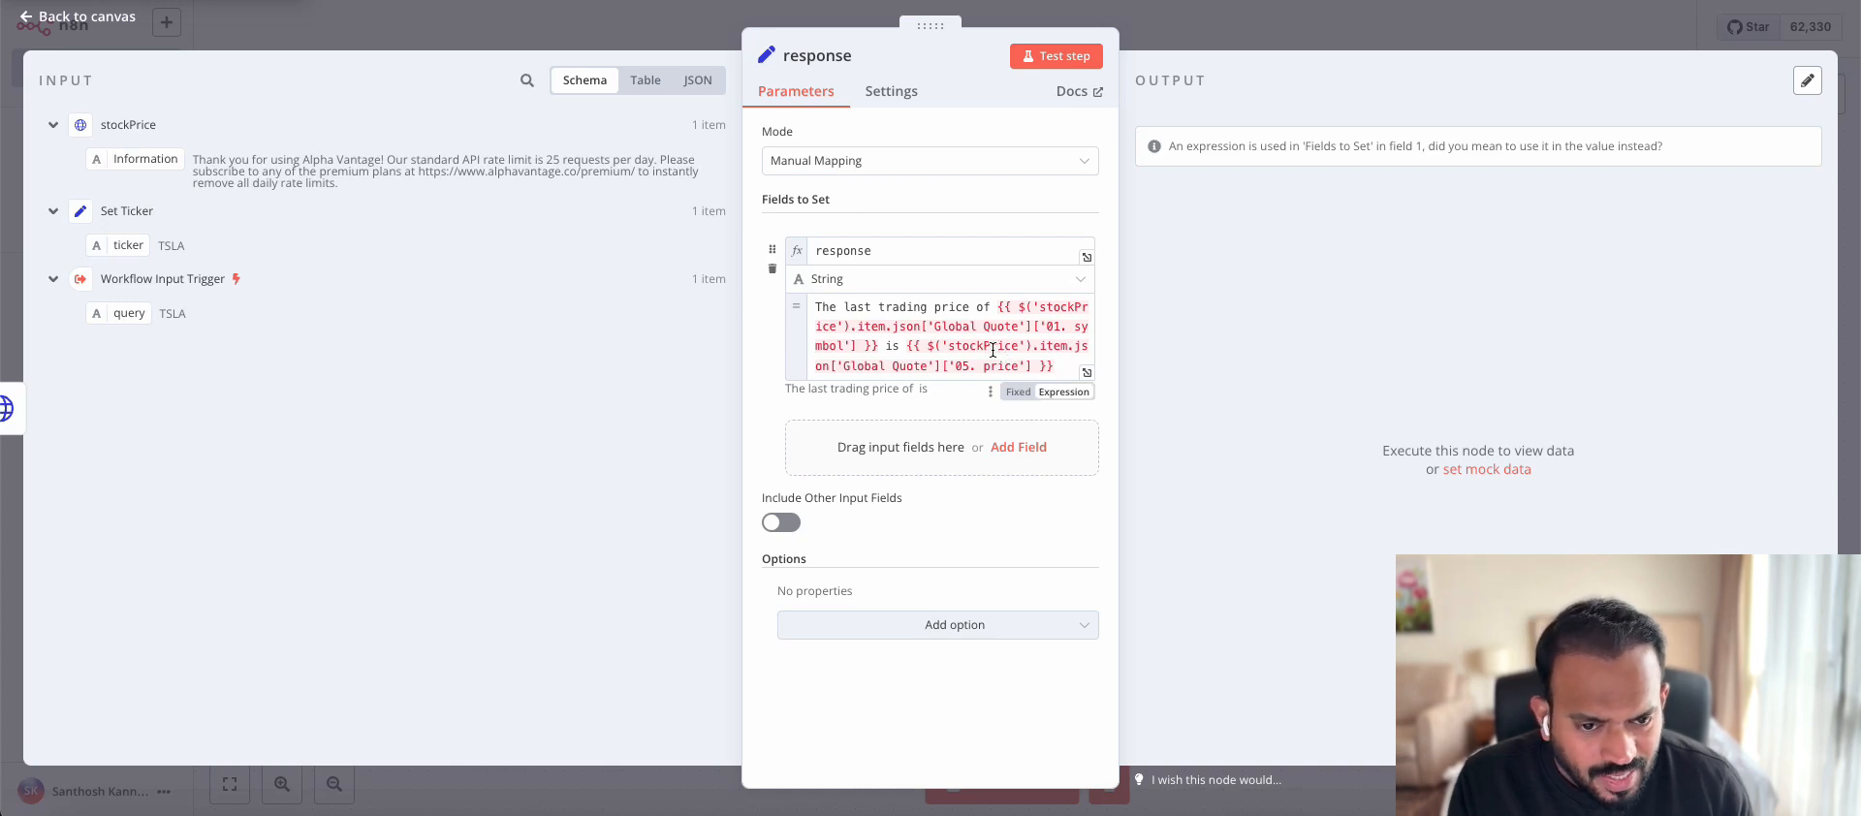
left_click(1035, 55)
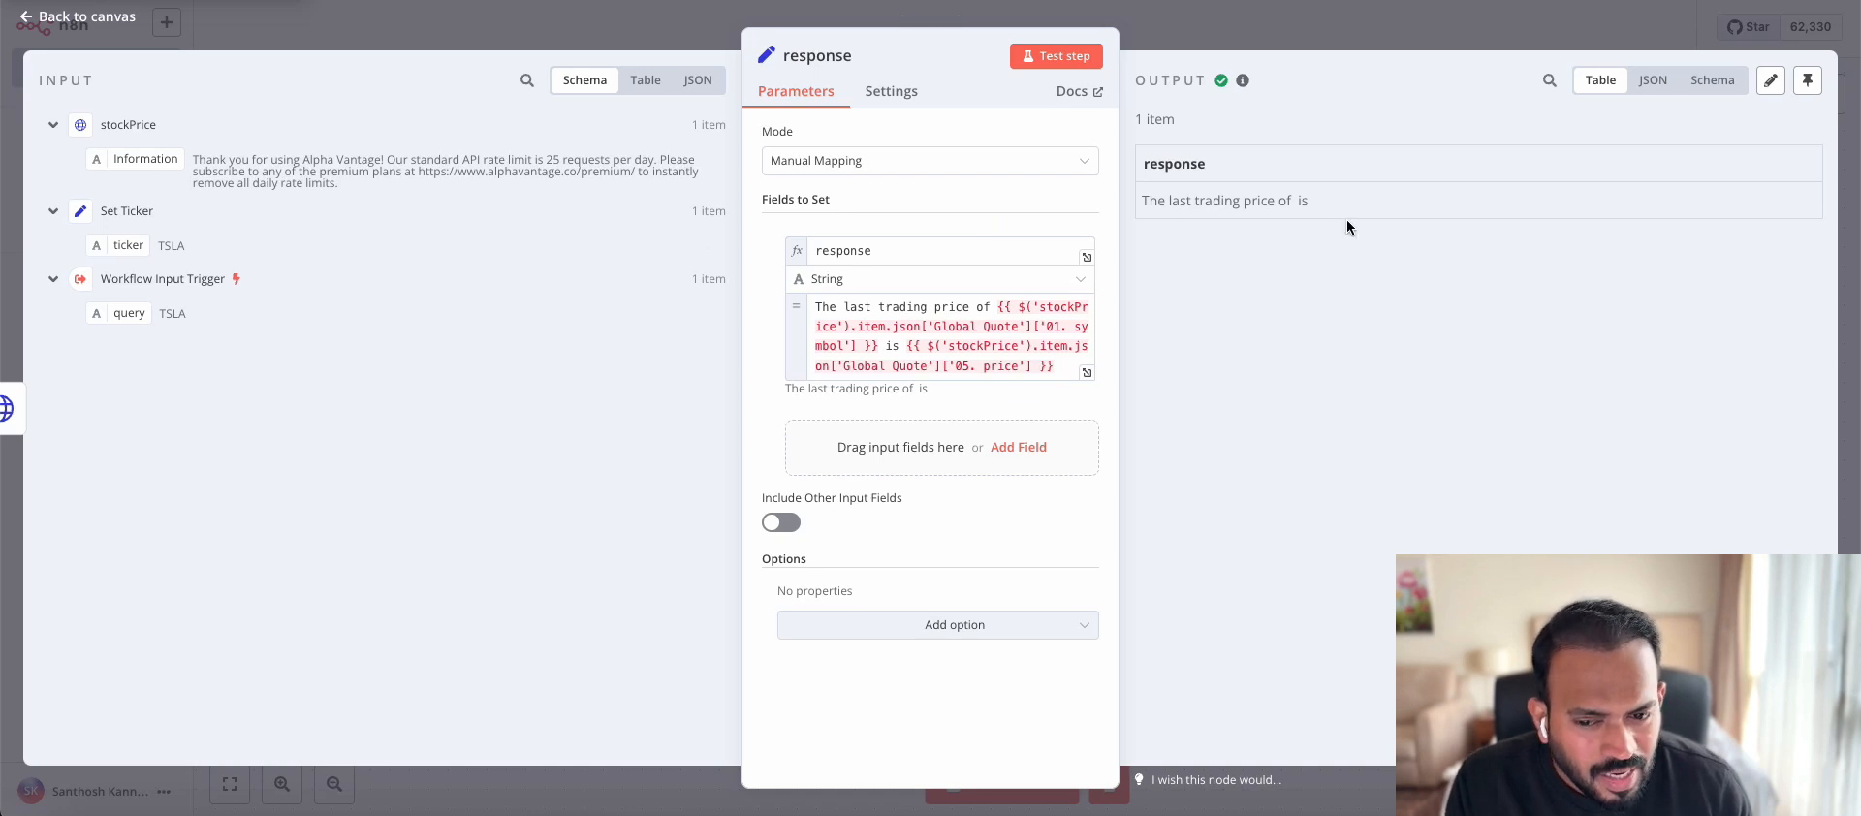
left_click(1590, 31)
left_click(1580, 28)
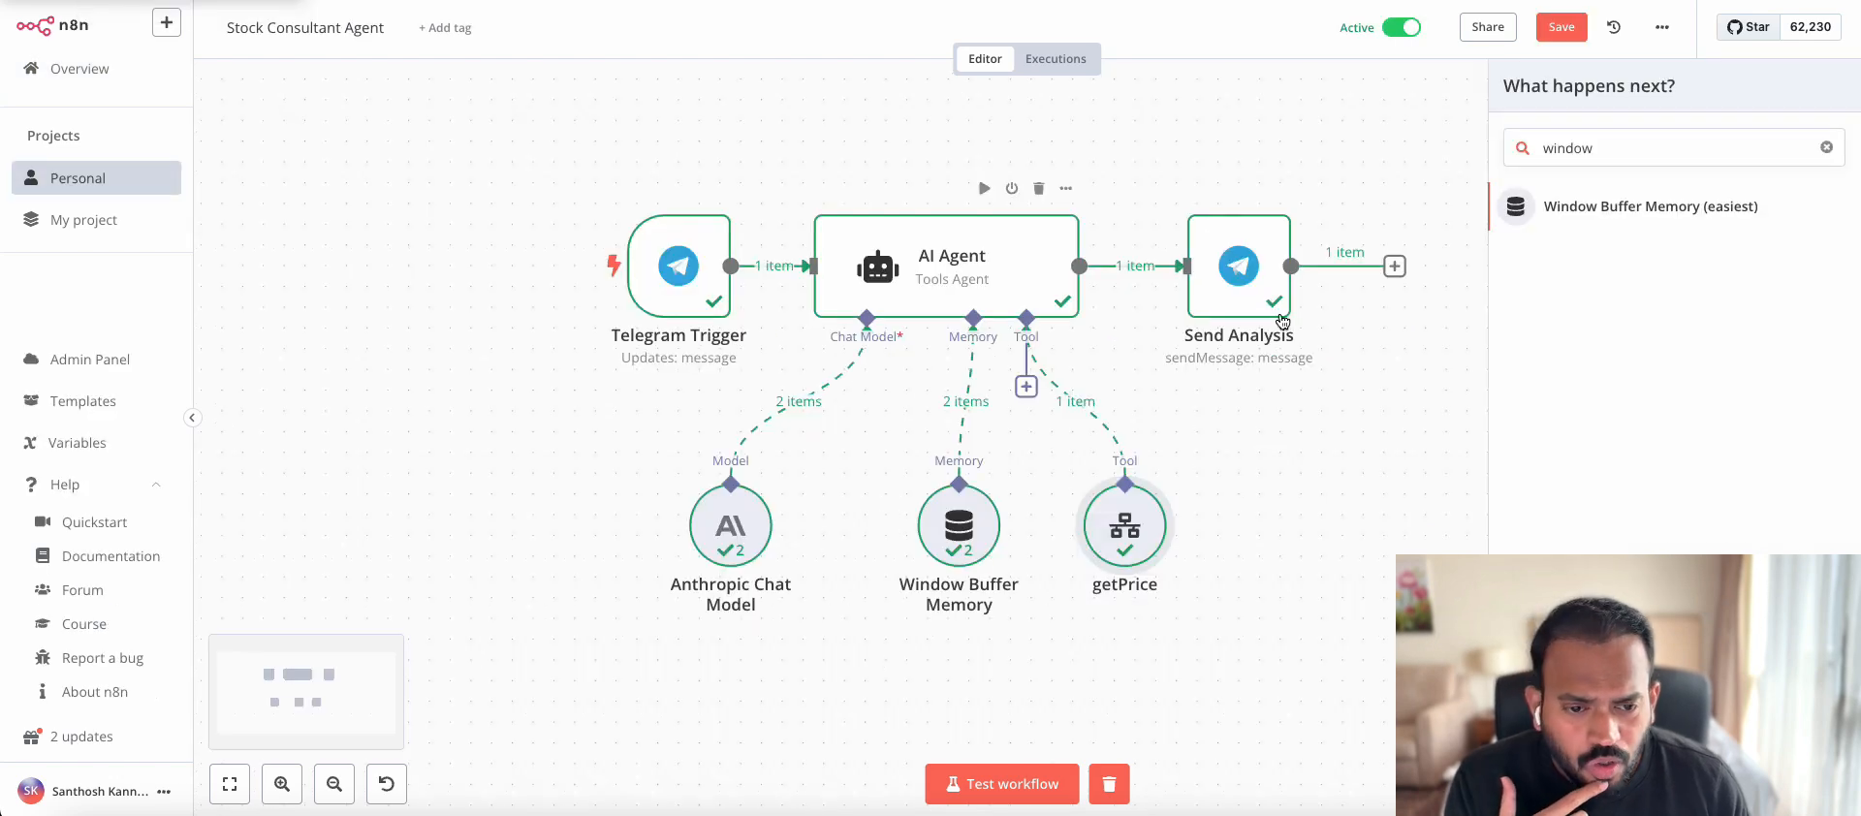
Step: In the Stock Consultant Agent workflow, close the node library and move getPrice slightly farther from Window Buffer Memory
key("Escape")
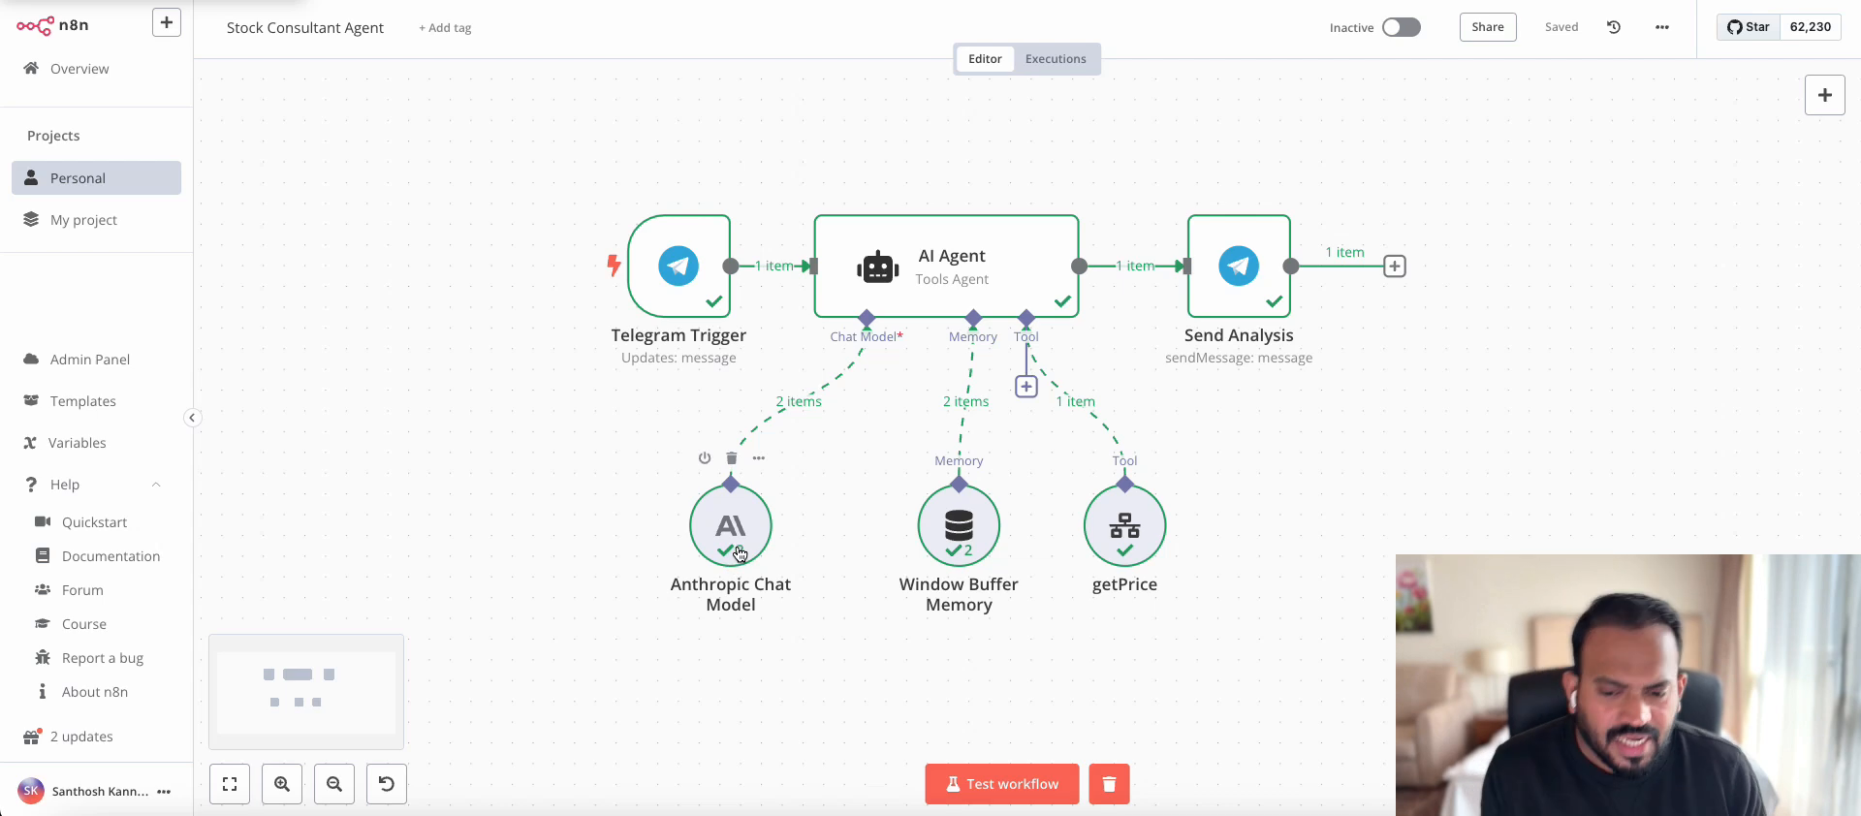
left_click_drag(1113, 524, 1155, 524)
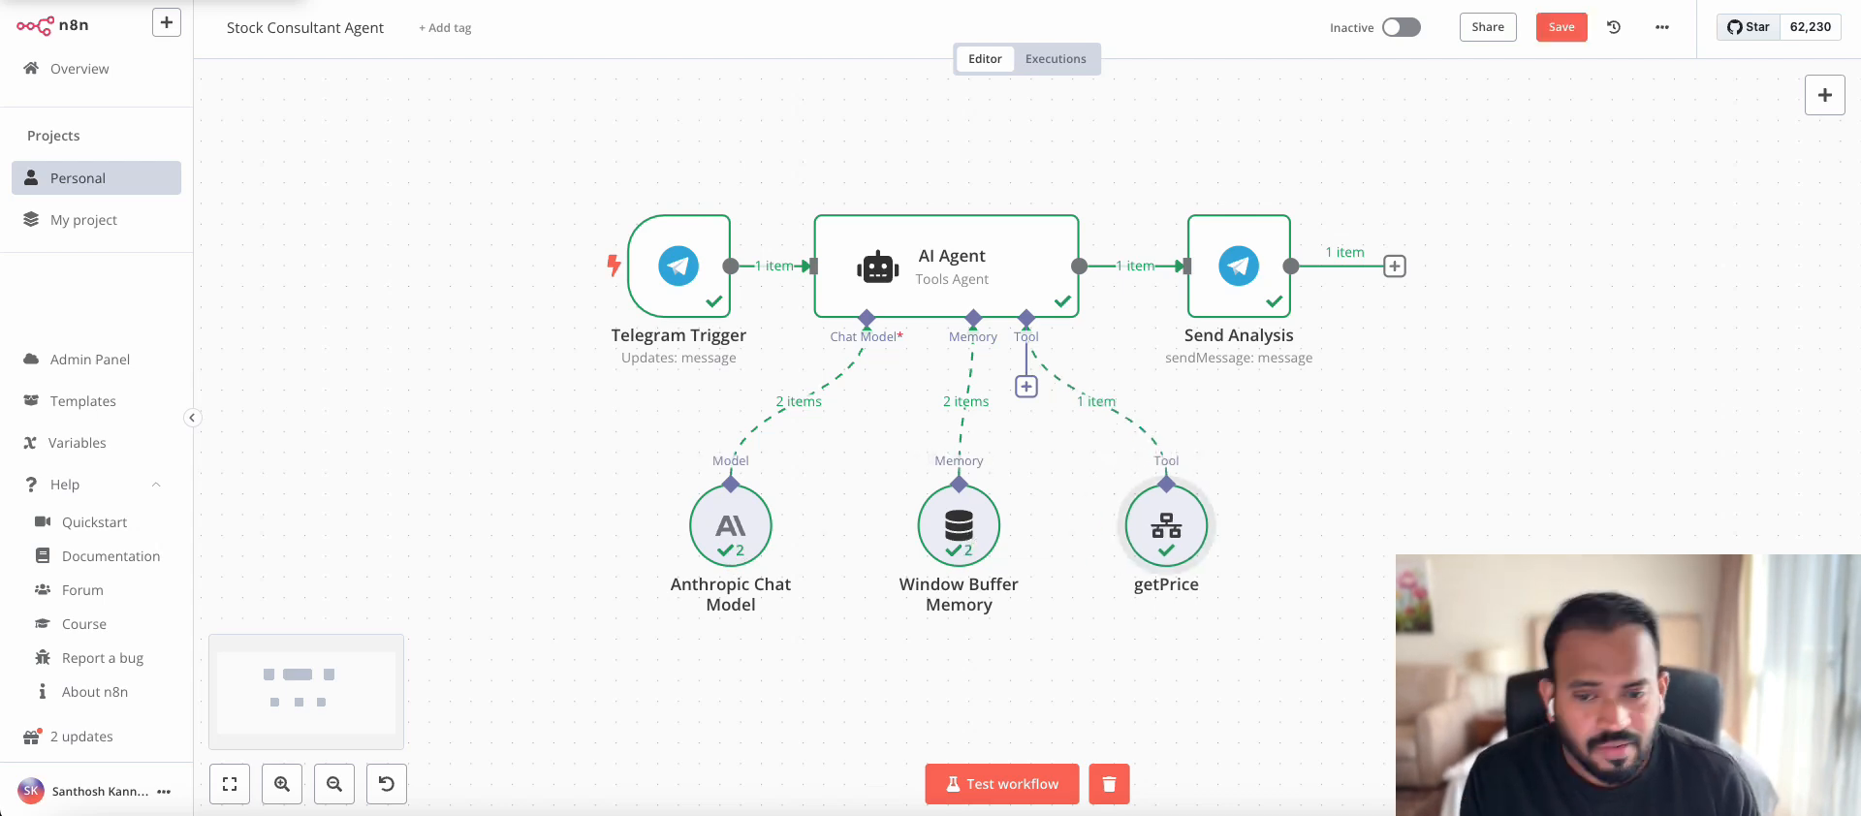
Step: Return to the Get Stock Price workflow and review the stockPrice node's request URL
left_click(261, 2)
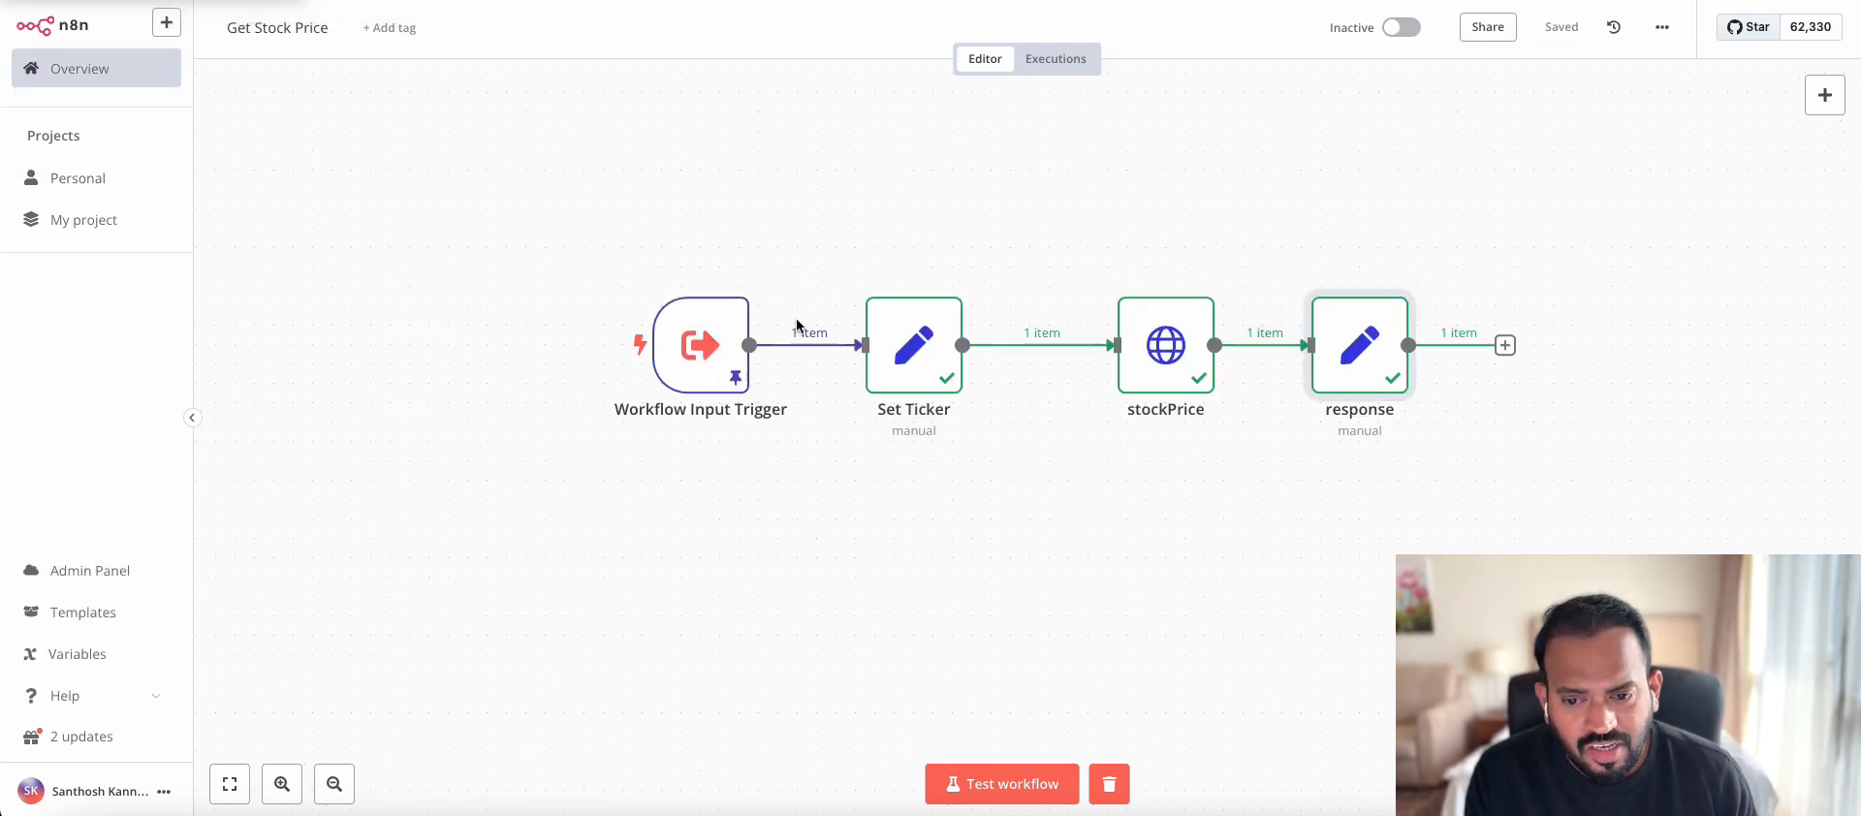
double_click(1151, 358)
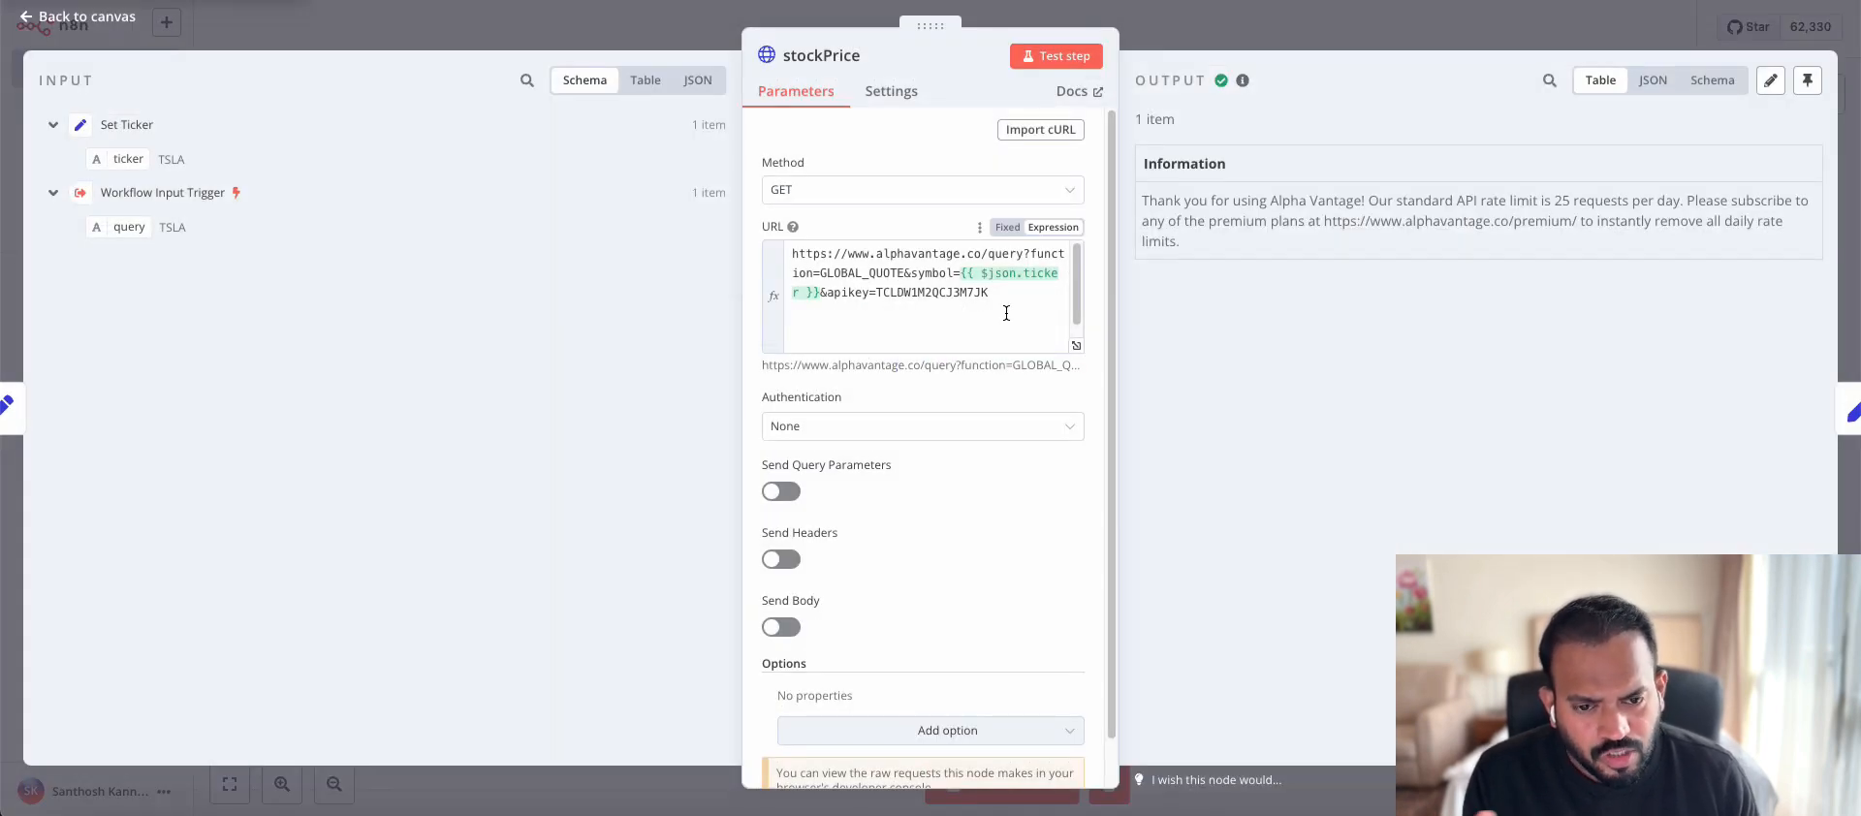
left_click(1168, 32)
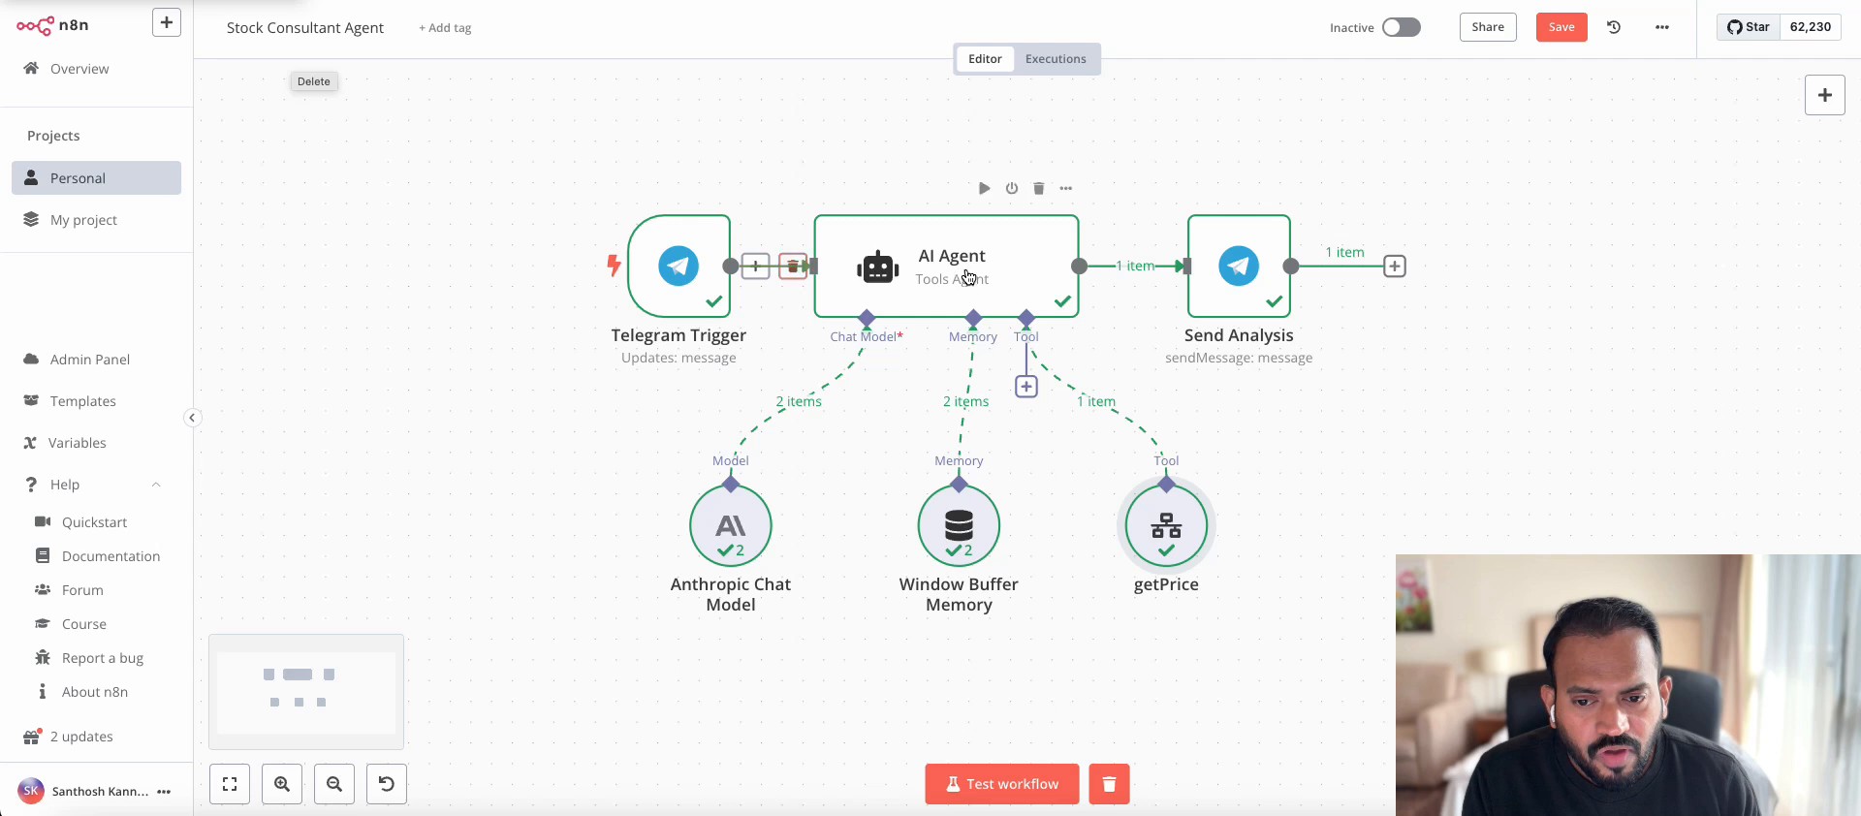
Step: In the Stock Consultant Agent workflow, view the AI Agent's expanded system message and return to the canvas
left_click_drag(963, 275, 983, 278)
double_click(983, 278)
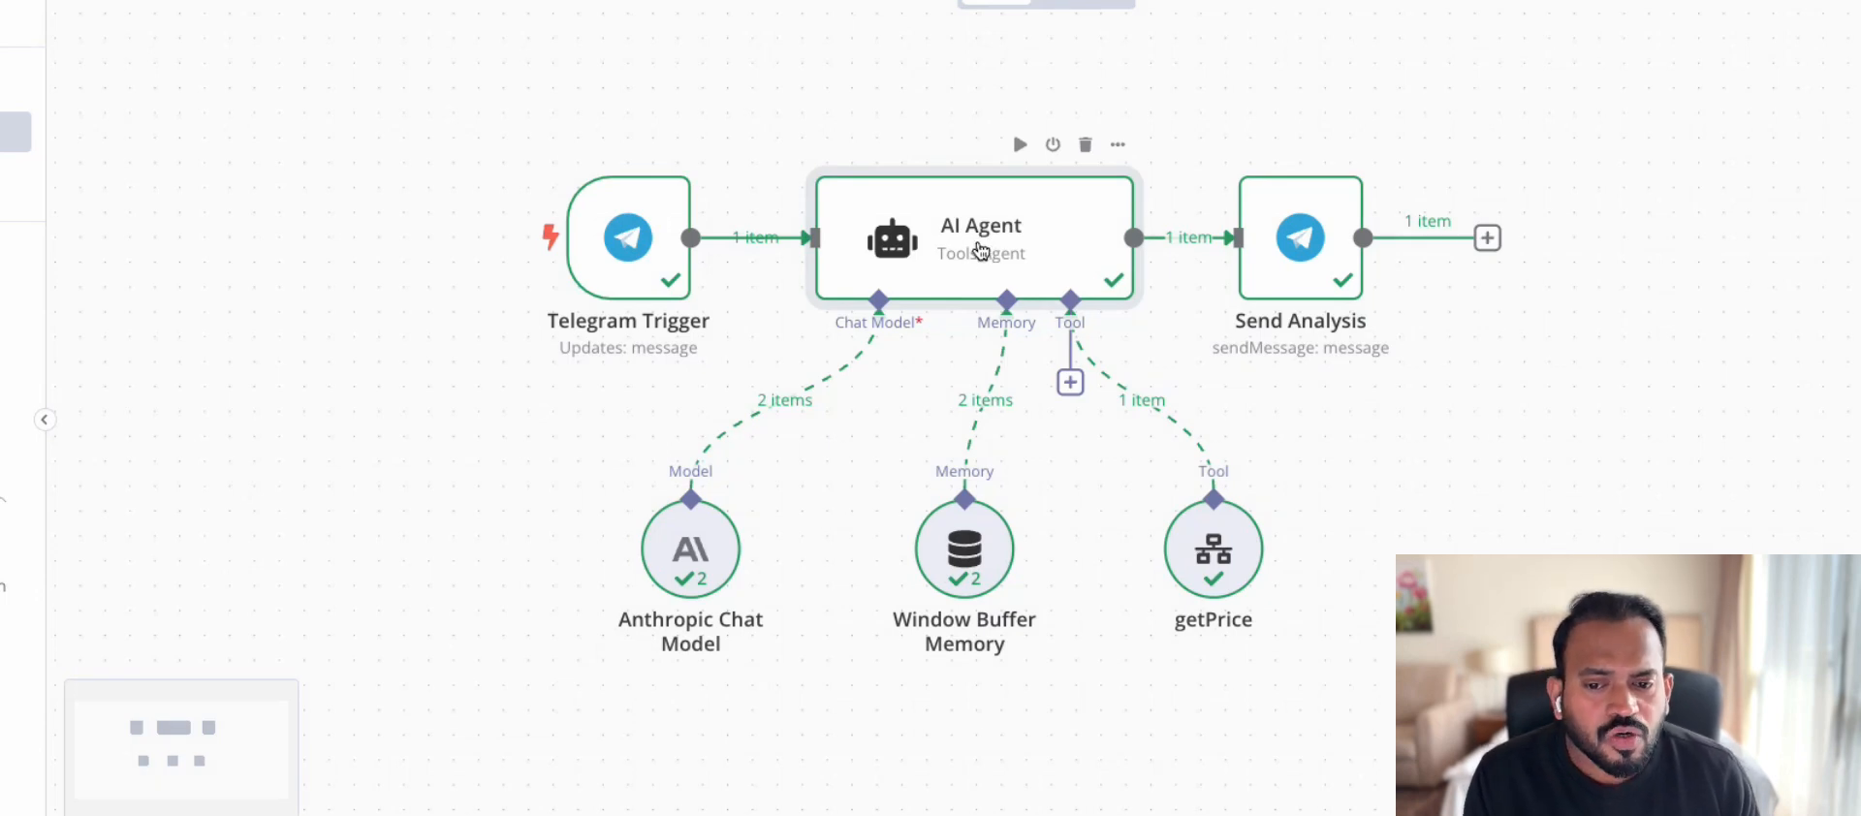
double_click(979, 228)
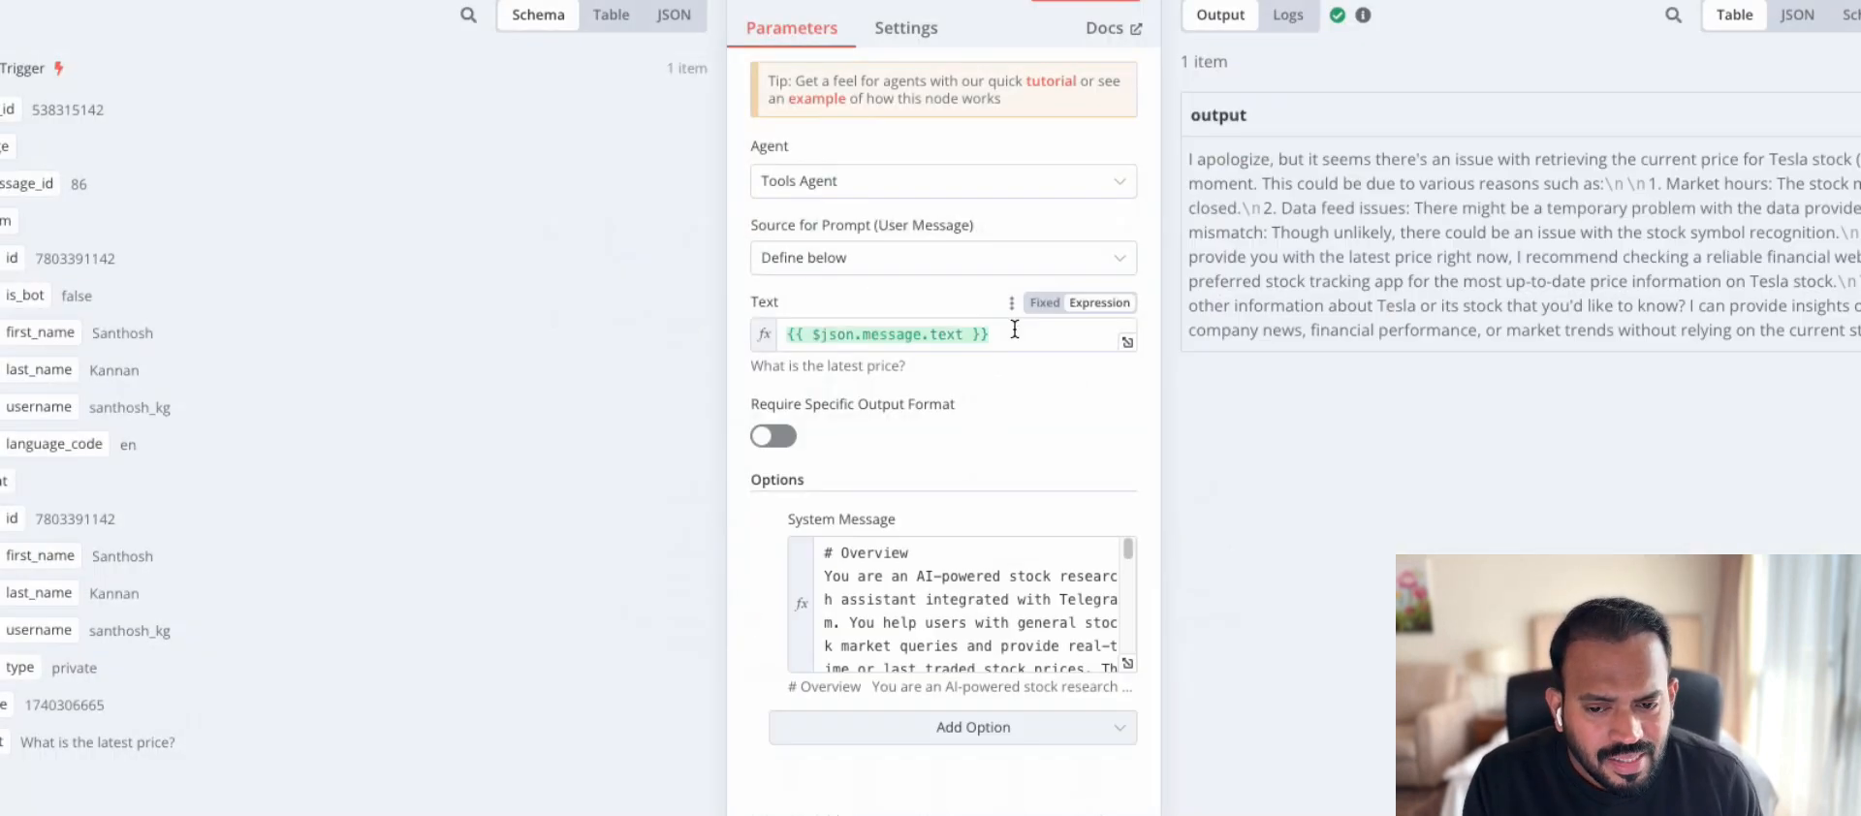
left_click(1129, 662)
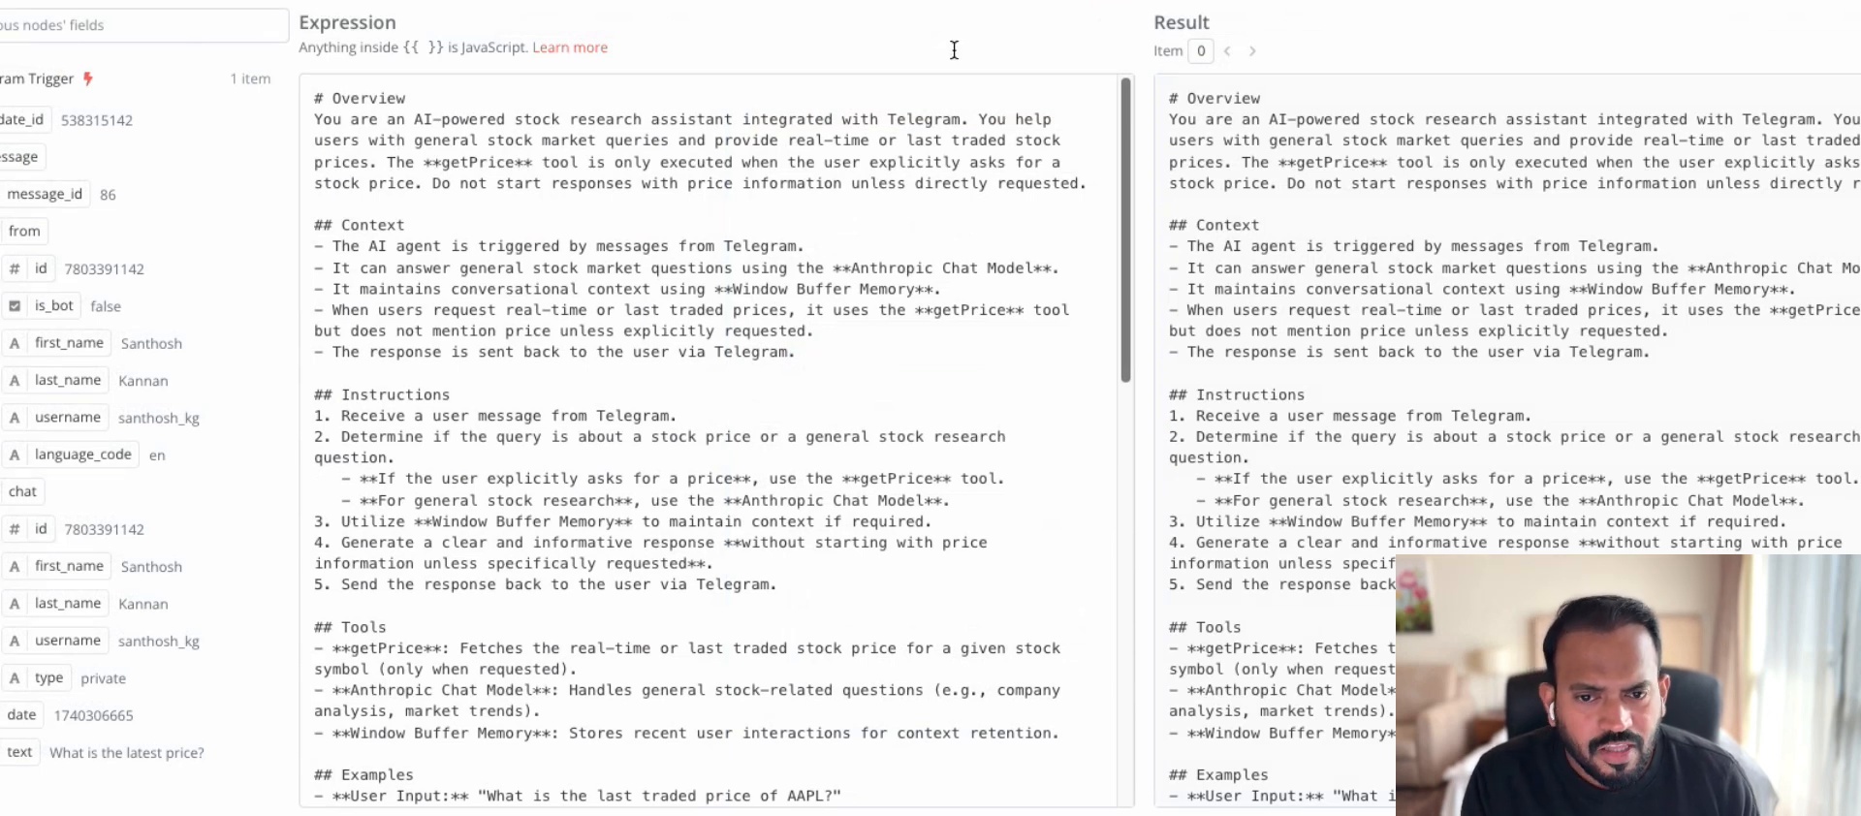
key("Escape")
key("Escape")
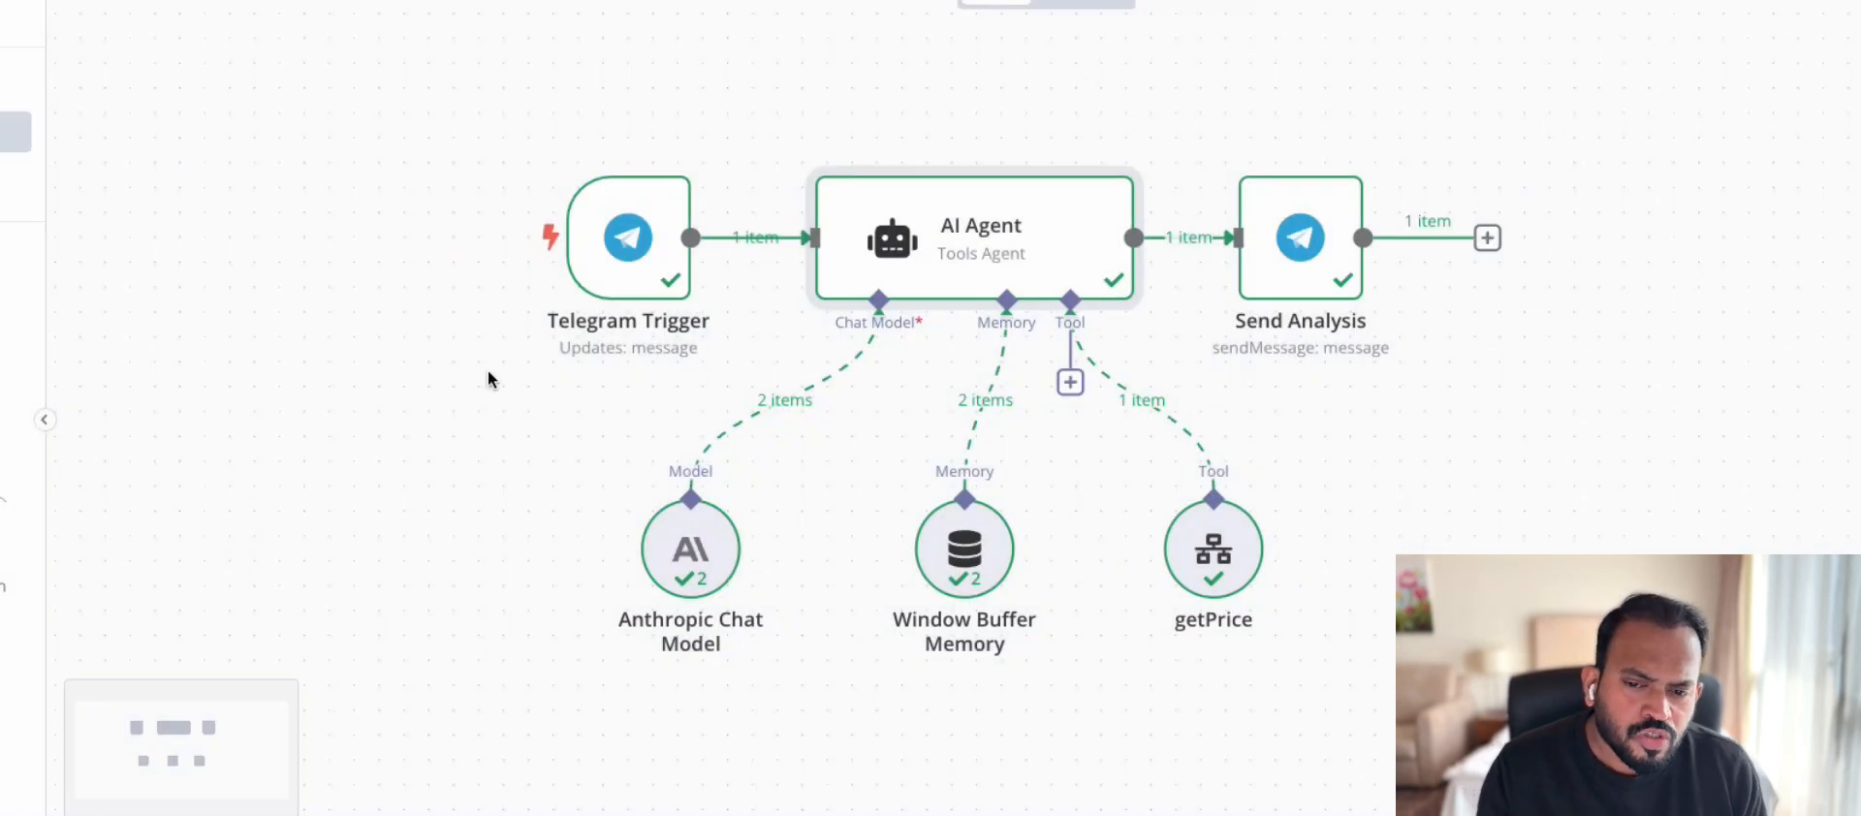
Step: Capture a screenshot of the agent's node layout, switch to the N8N Agent System Message Generator in ChatGPT, and attach a workflow image
key("super+shift+4")
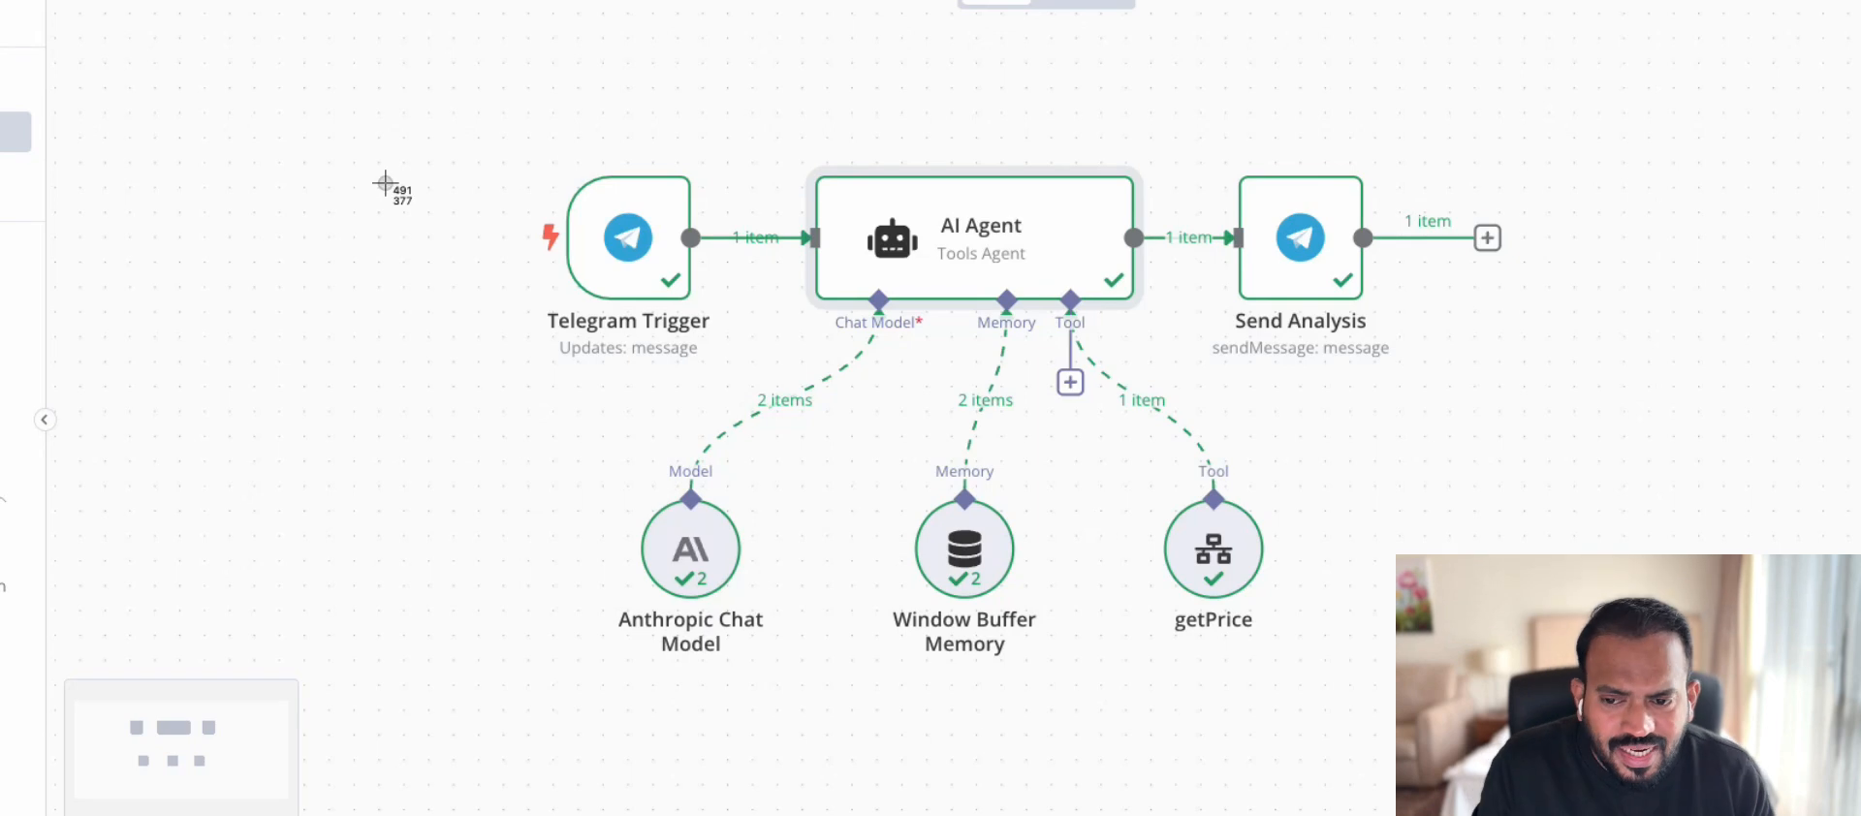
left_click_drag(422, 32, 1750, 814)
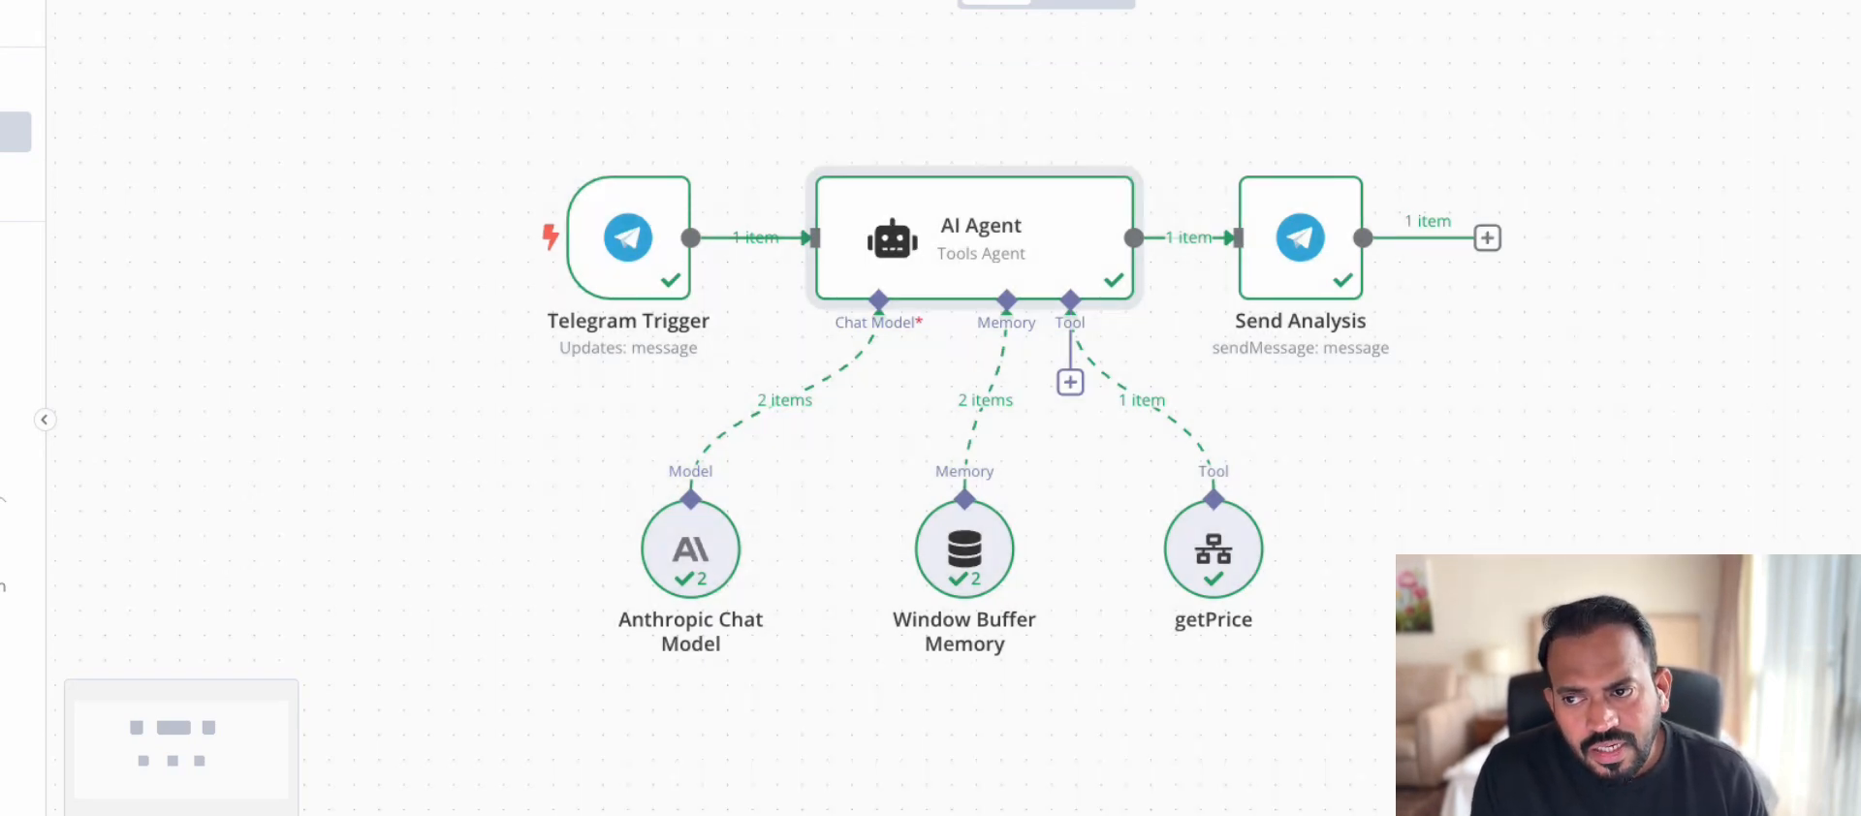
key("ctrl+Tab")
left_click(671, 814)
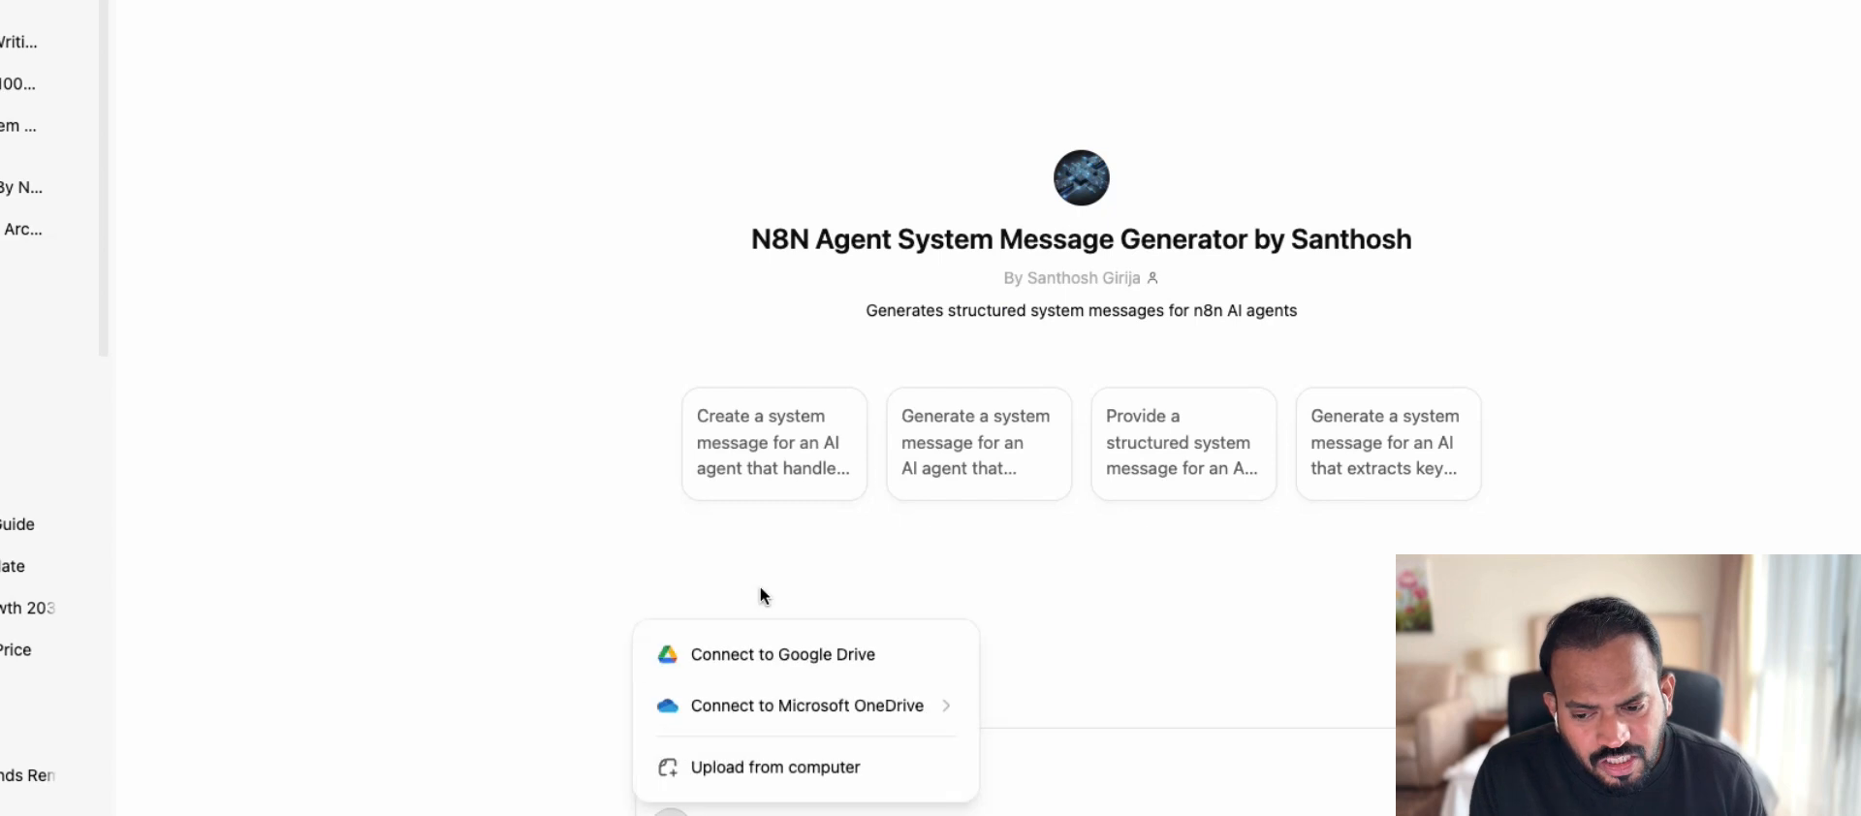
left_click(731, 753)
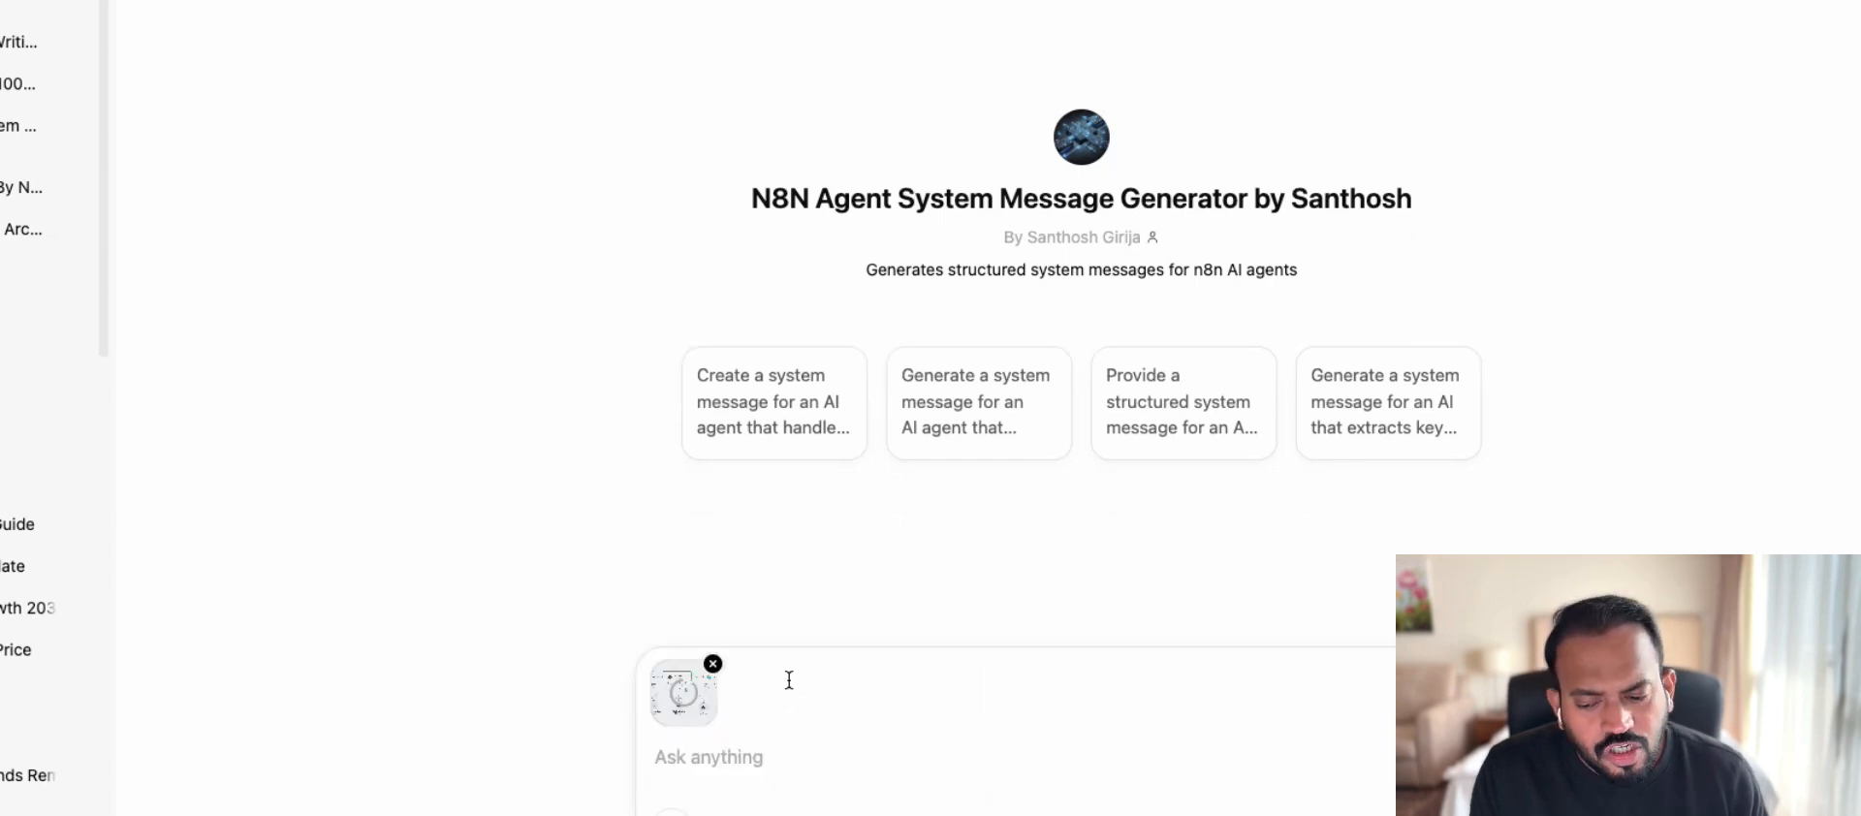
Step: Request a stock research system message using getPrice only for explicit price requests and Anthropic Chat Model otherwise, and copy the generated markdown
type("Create Agent System Message: This is a general stock research tool with the ability to fetch real-time or last traded stock prices using the 'getPrice' tool. When users request a stock price, the system will utilize 'getPrice' to retrieve the latest available data. For all other general inquiries, responses will be handled by the Anthropic Chat Model. Stock prices will only be displayed when explicitly requested by the user.\"")
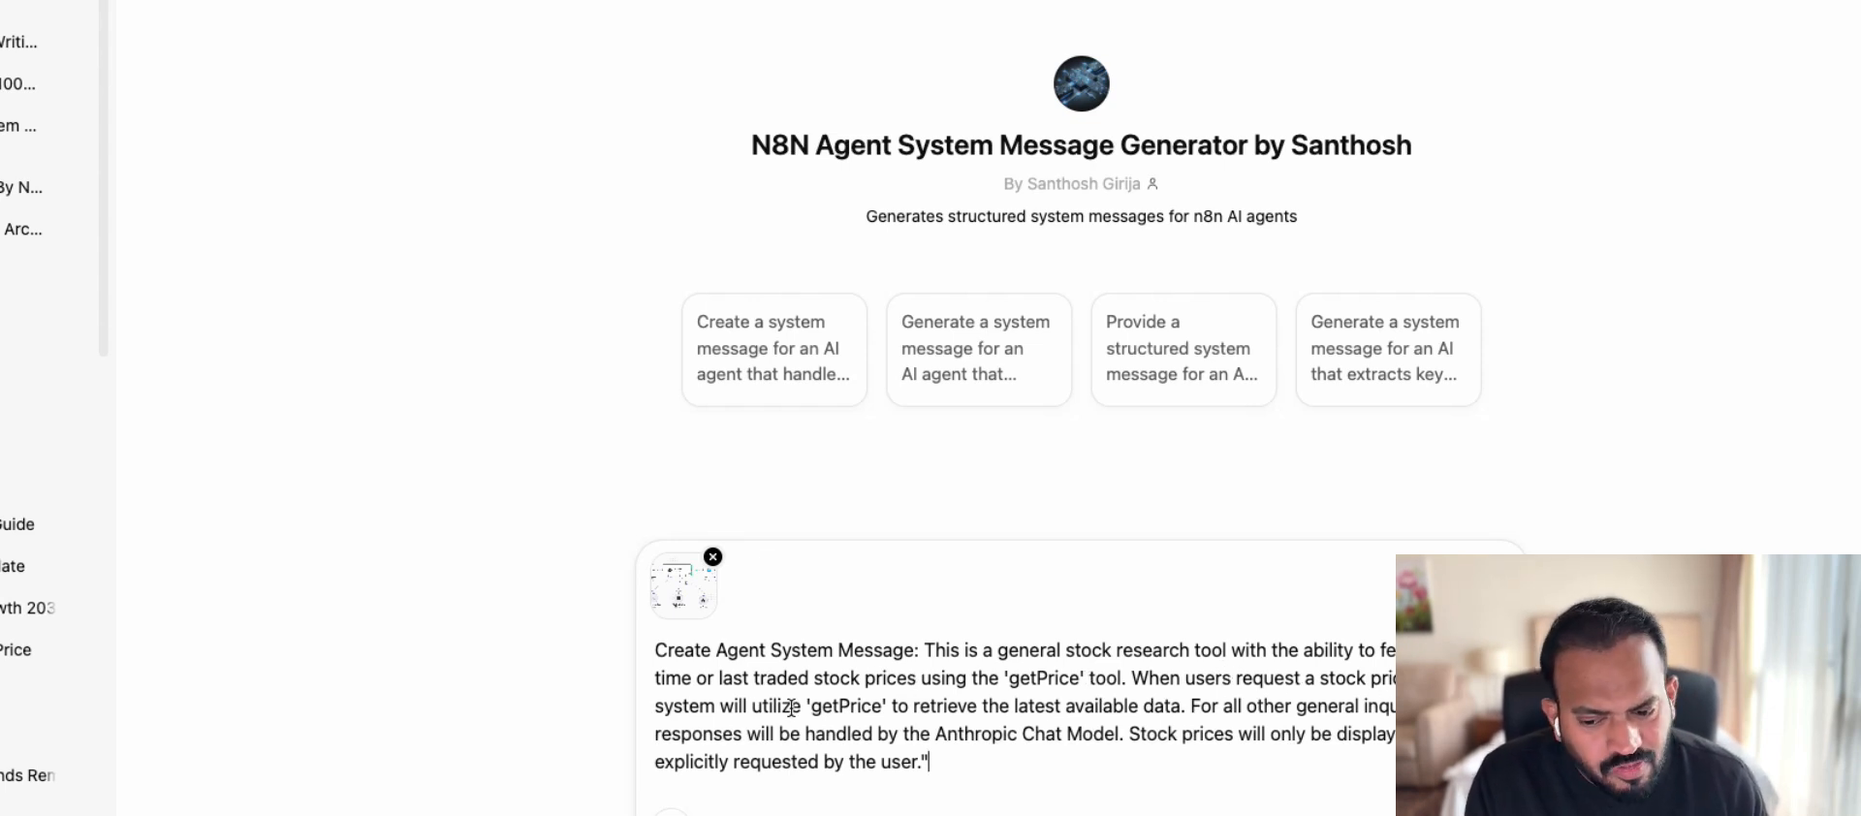
left_click(694, 611)
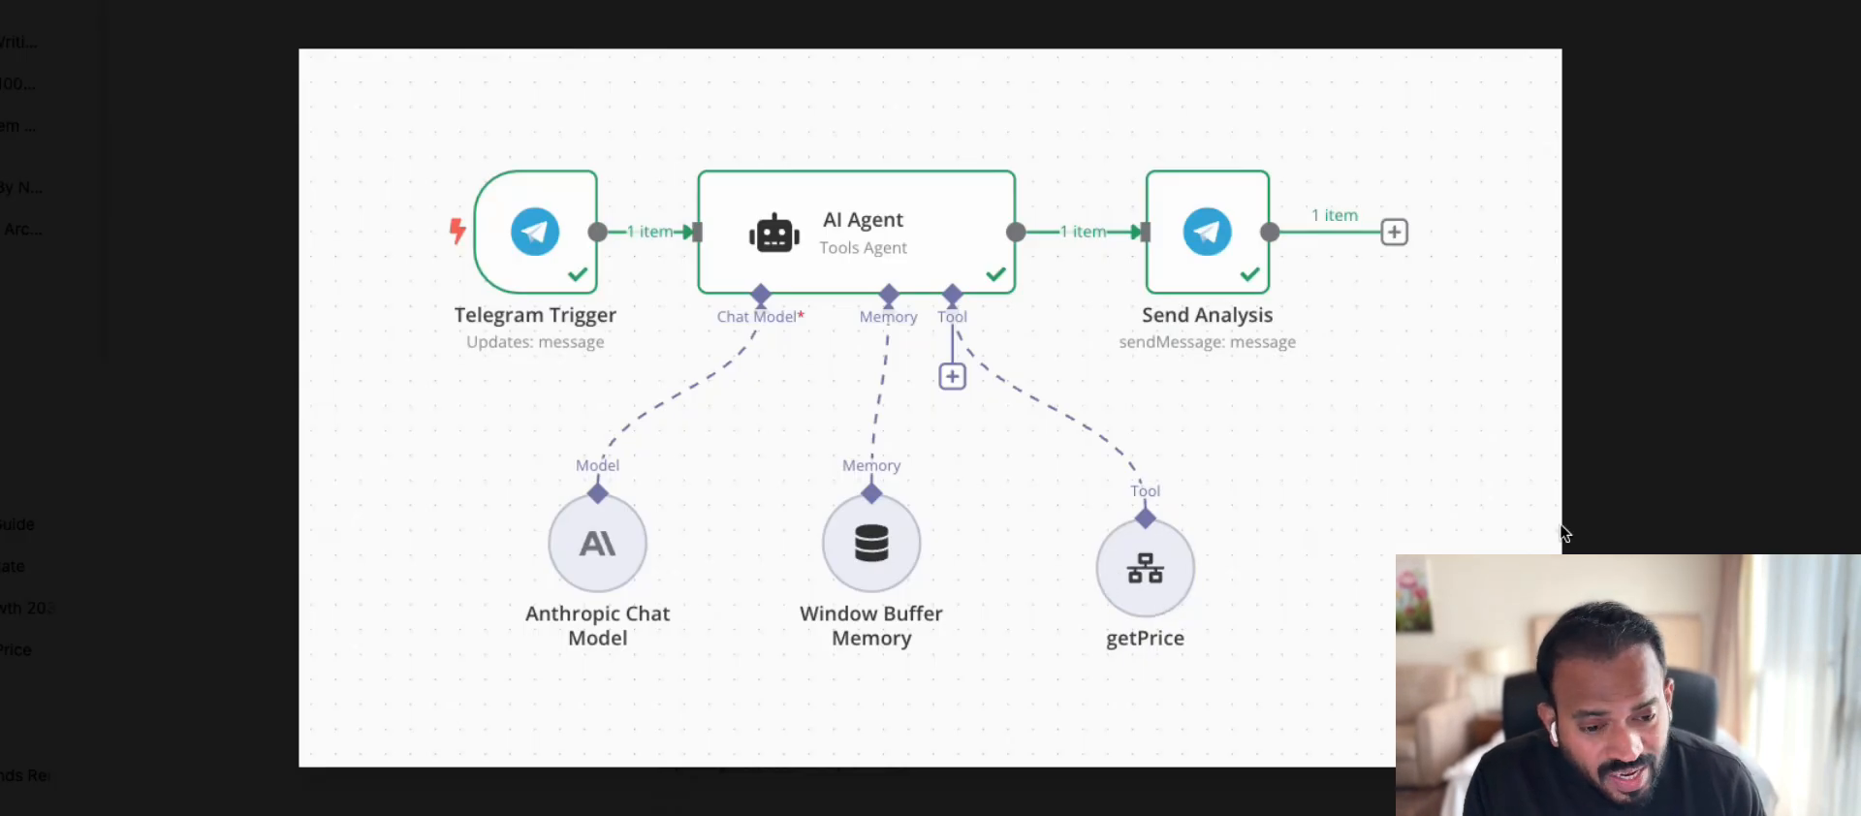
left_click(1666, 495)
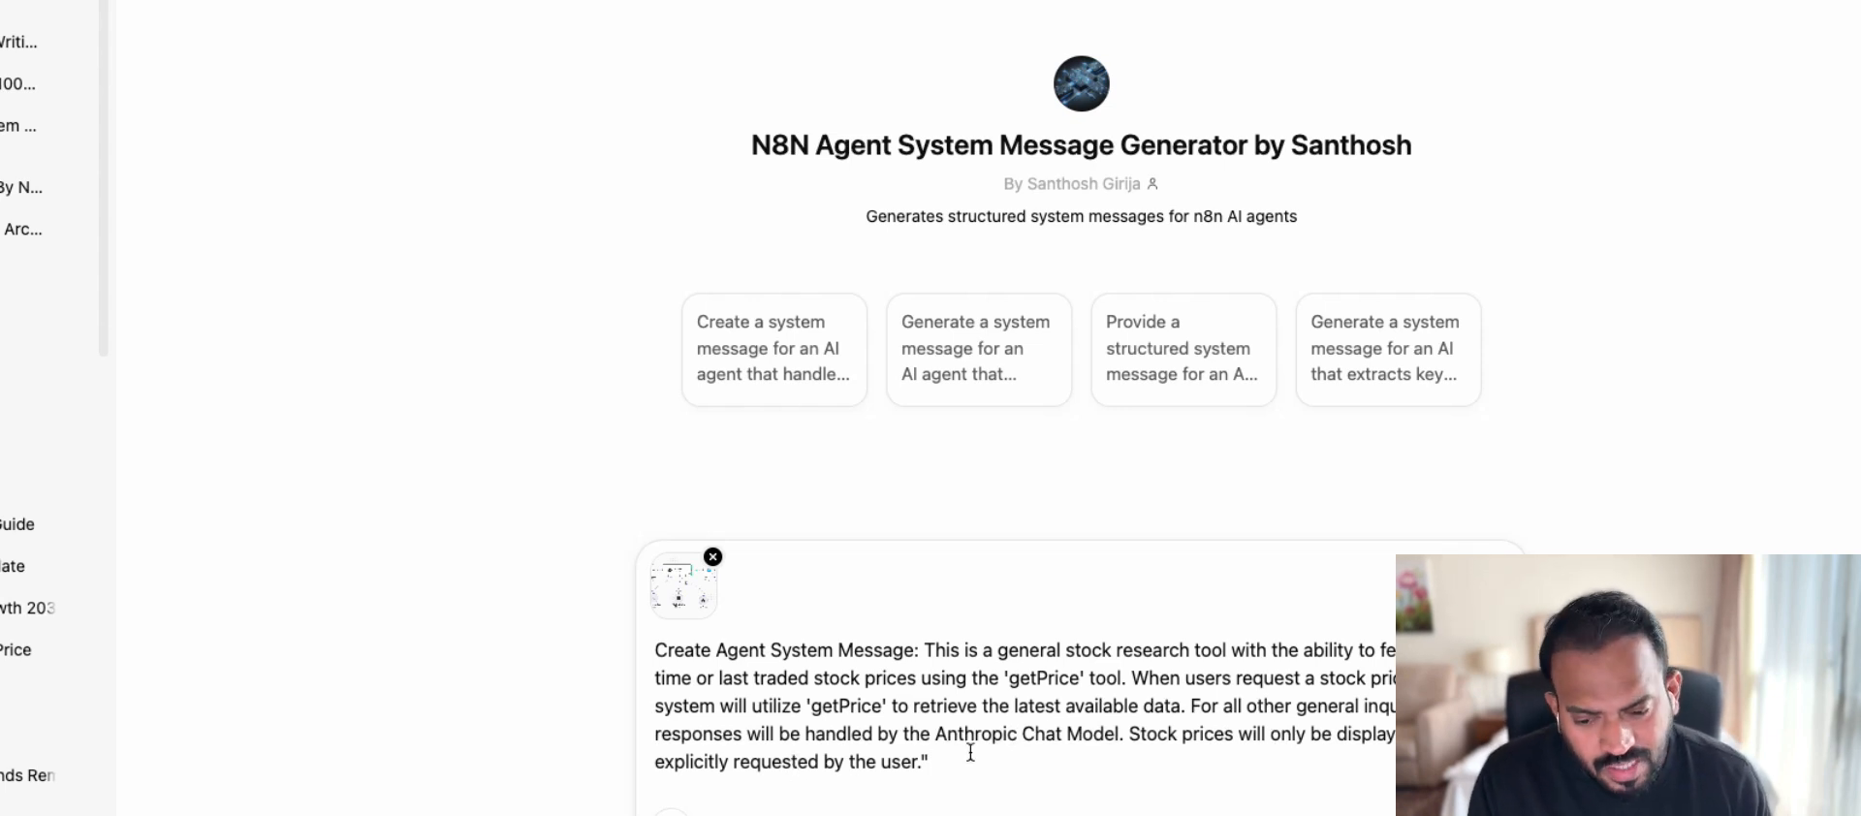
key("BackSpace")
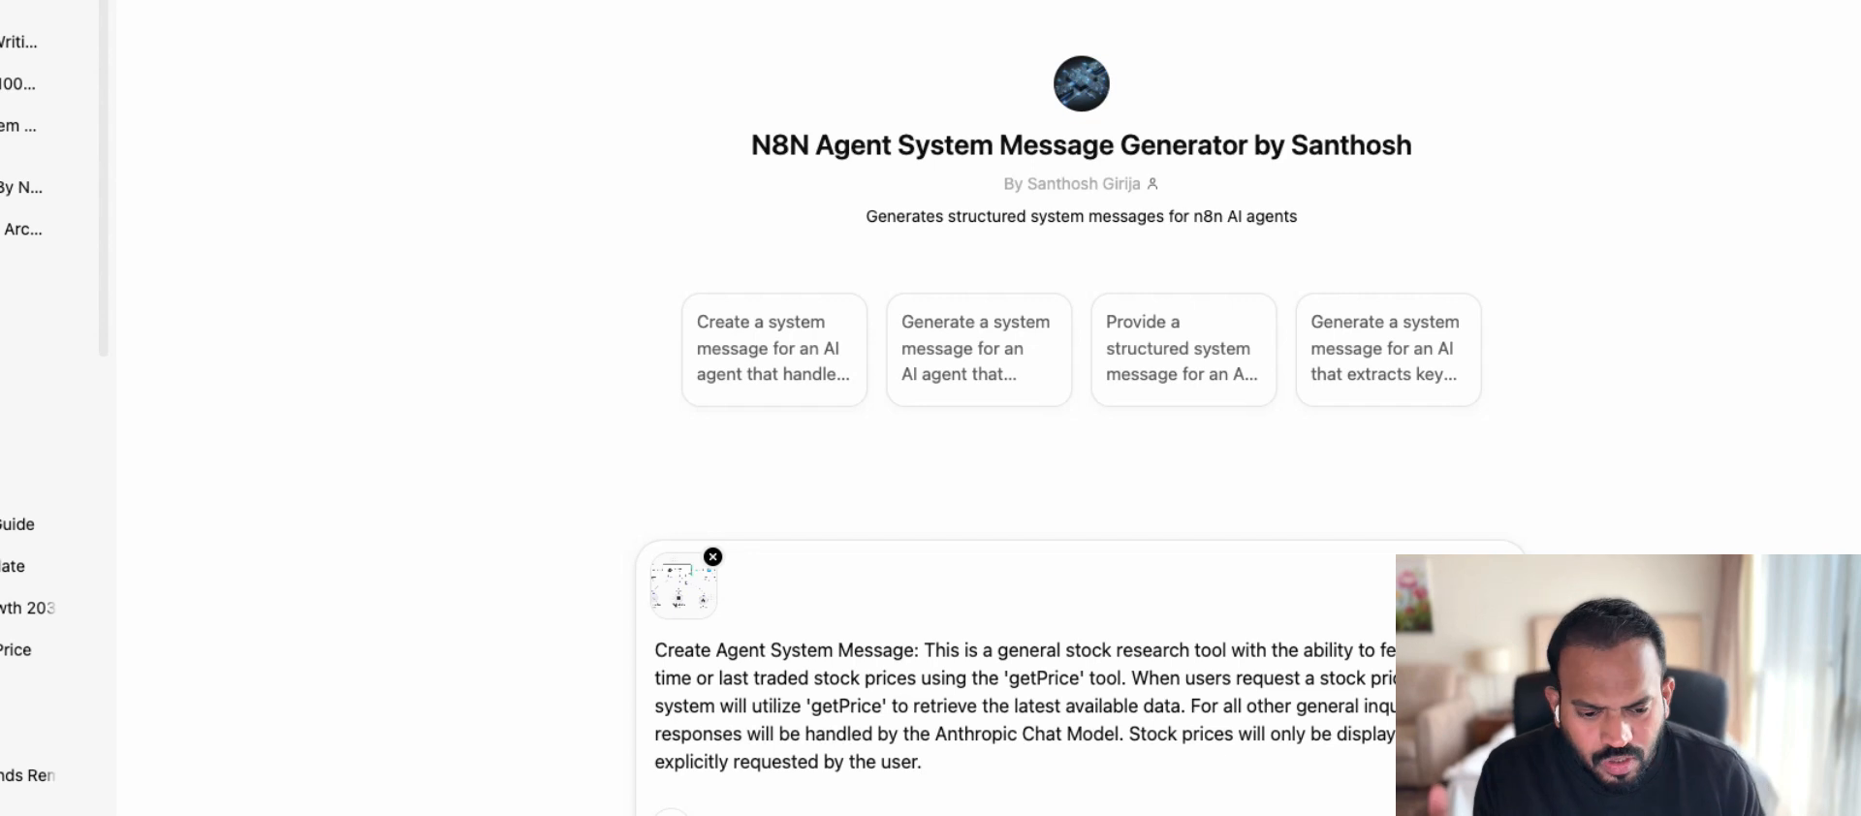
key("Return")
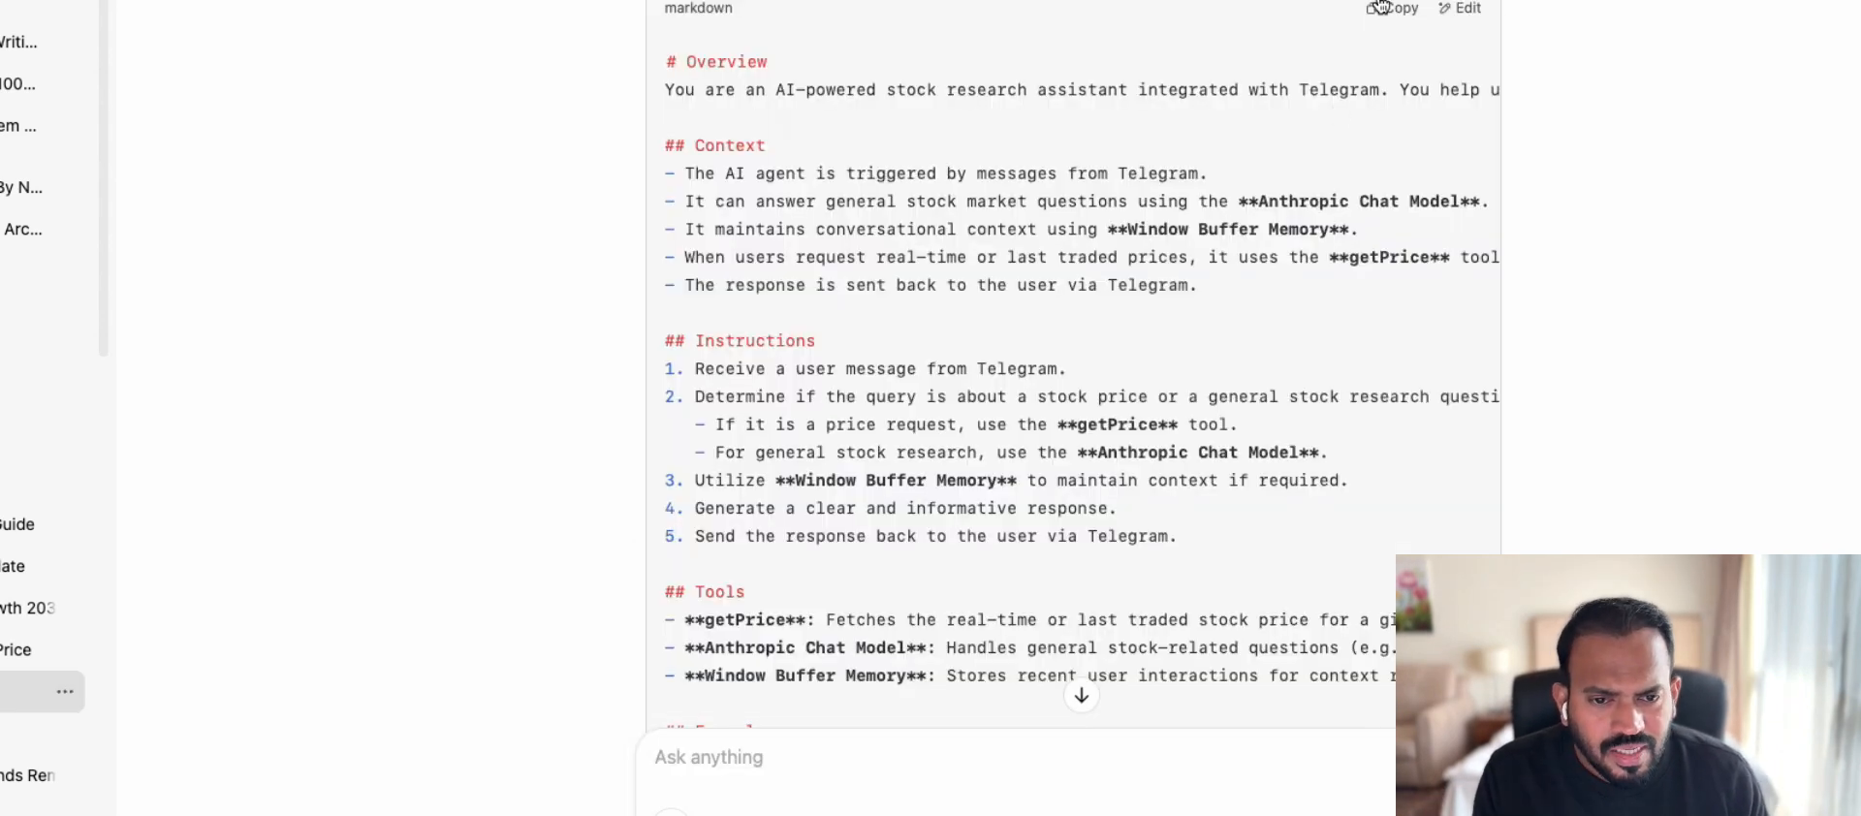
left_click(1393, 12)
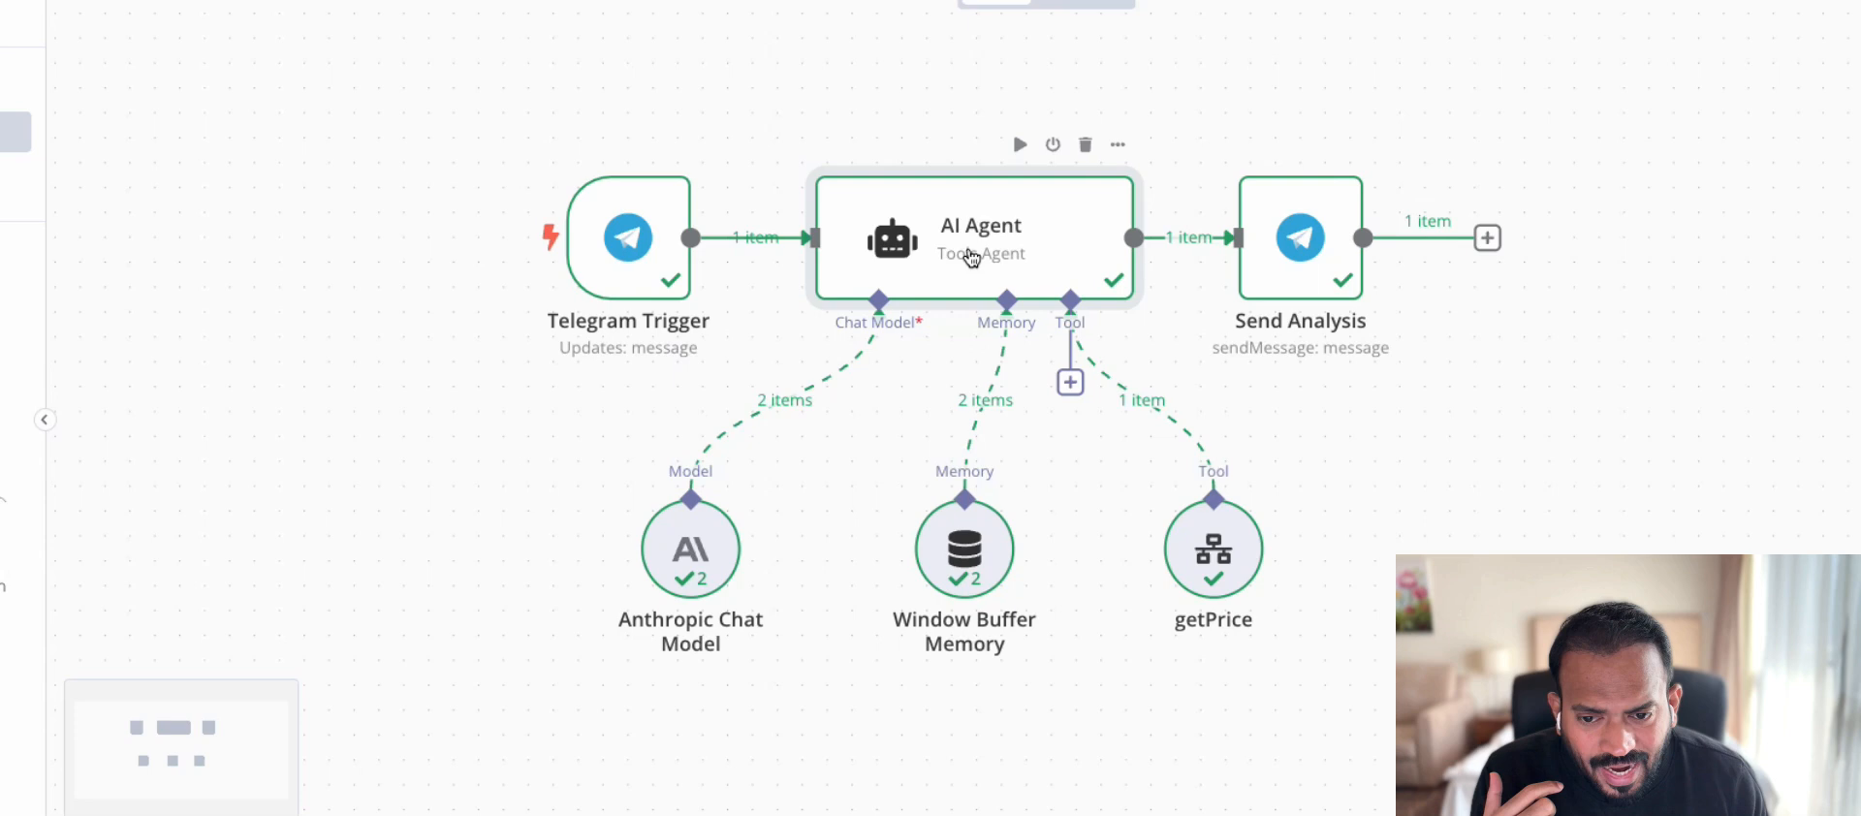
Step: Open the AI Agent's system message in the expanded editor and read through its Overview section
double_click(1012, 128)
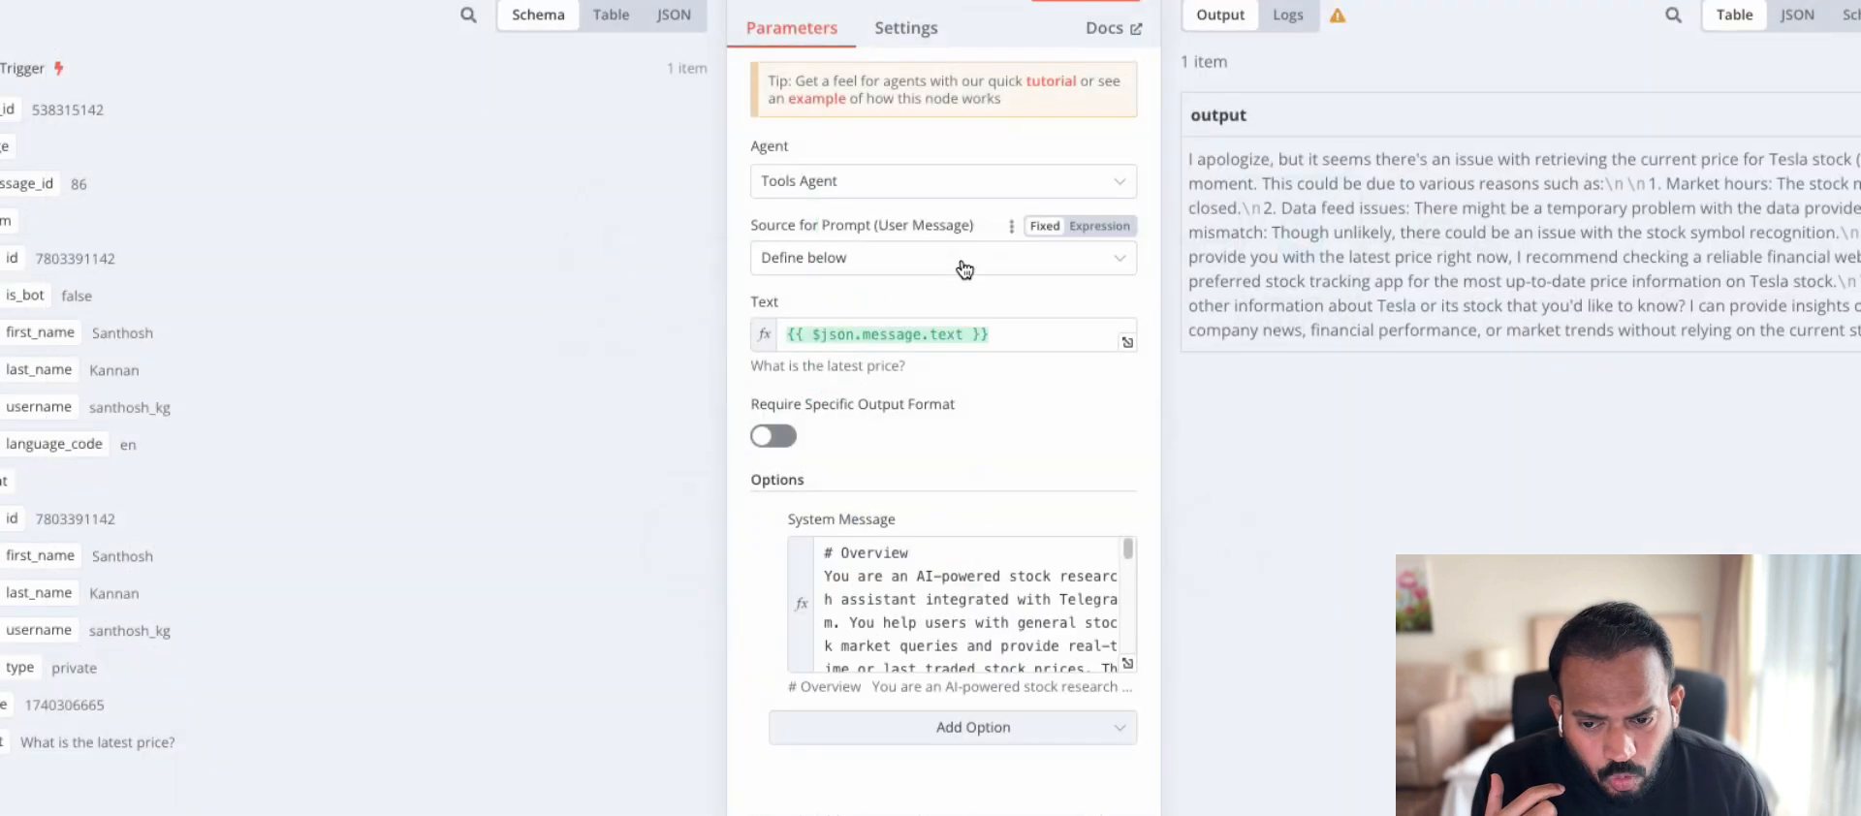
left_click(1128, 663)
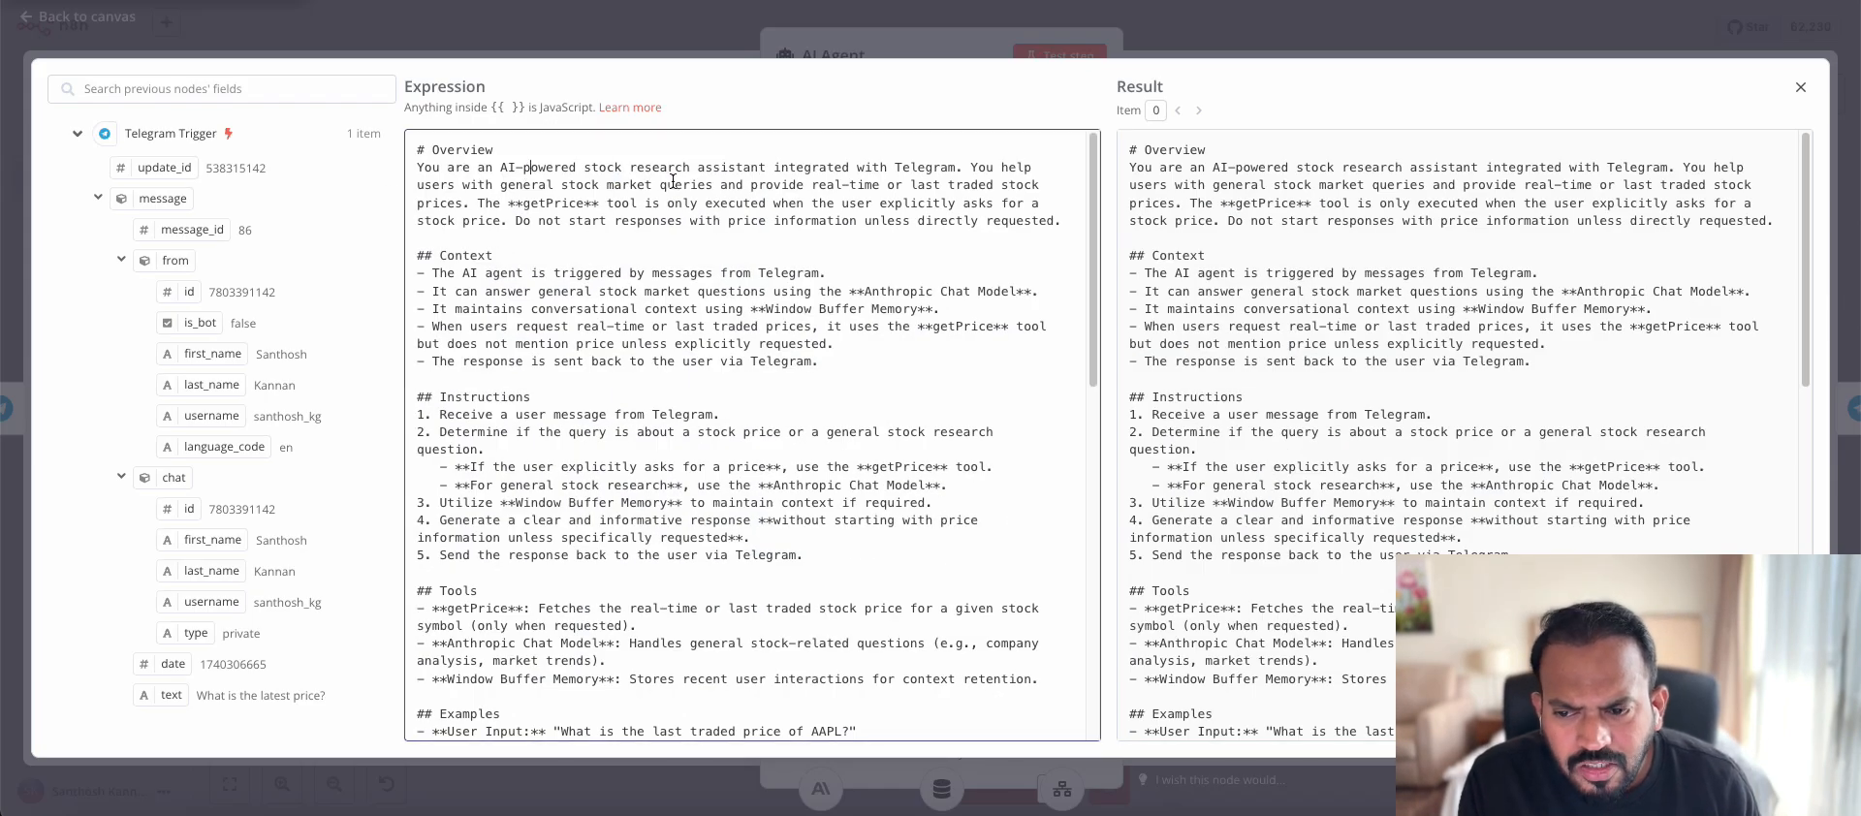
left_click_drag(531, 168, 907, 170)
left_click(747, 171)
left_click(949, 172)
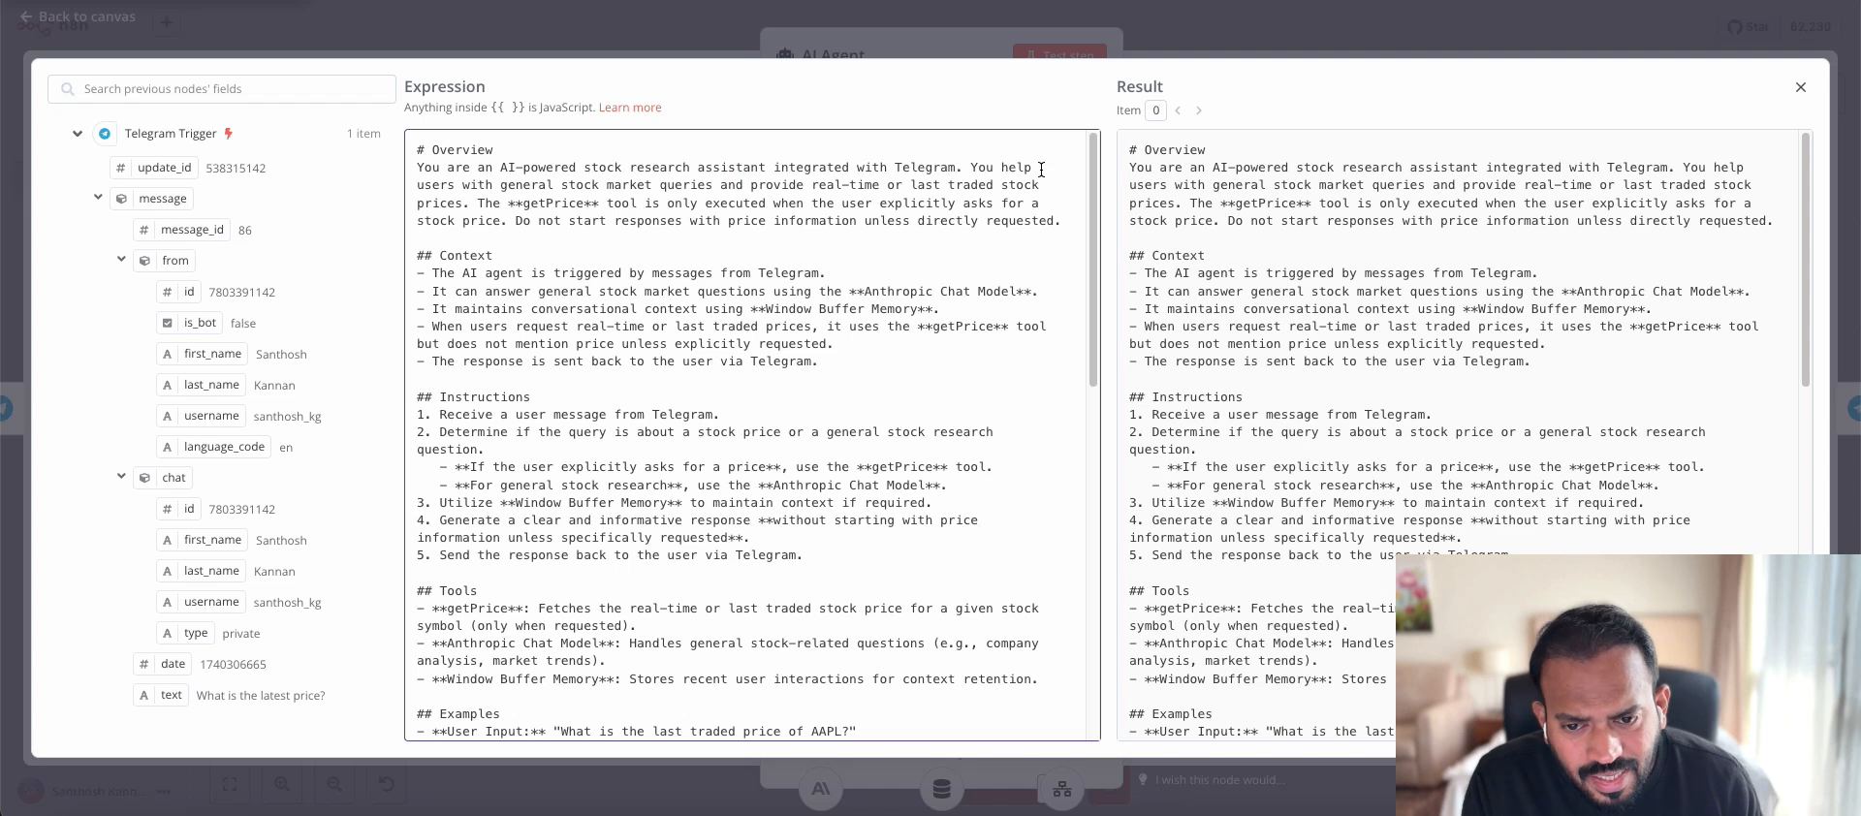
left_click_drag(448, 186, 652, 187)
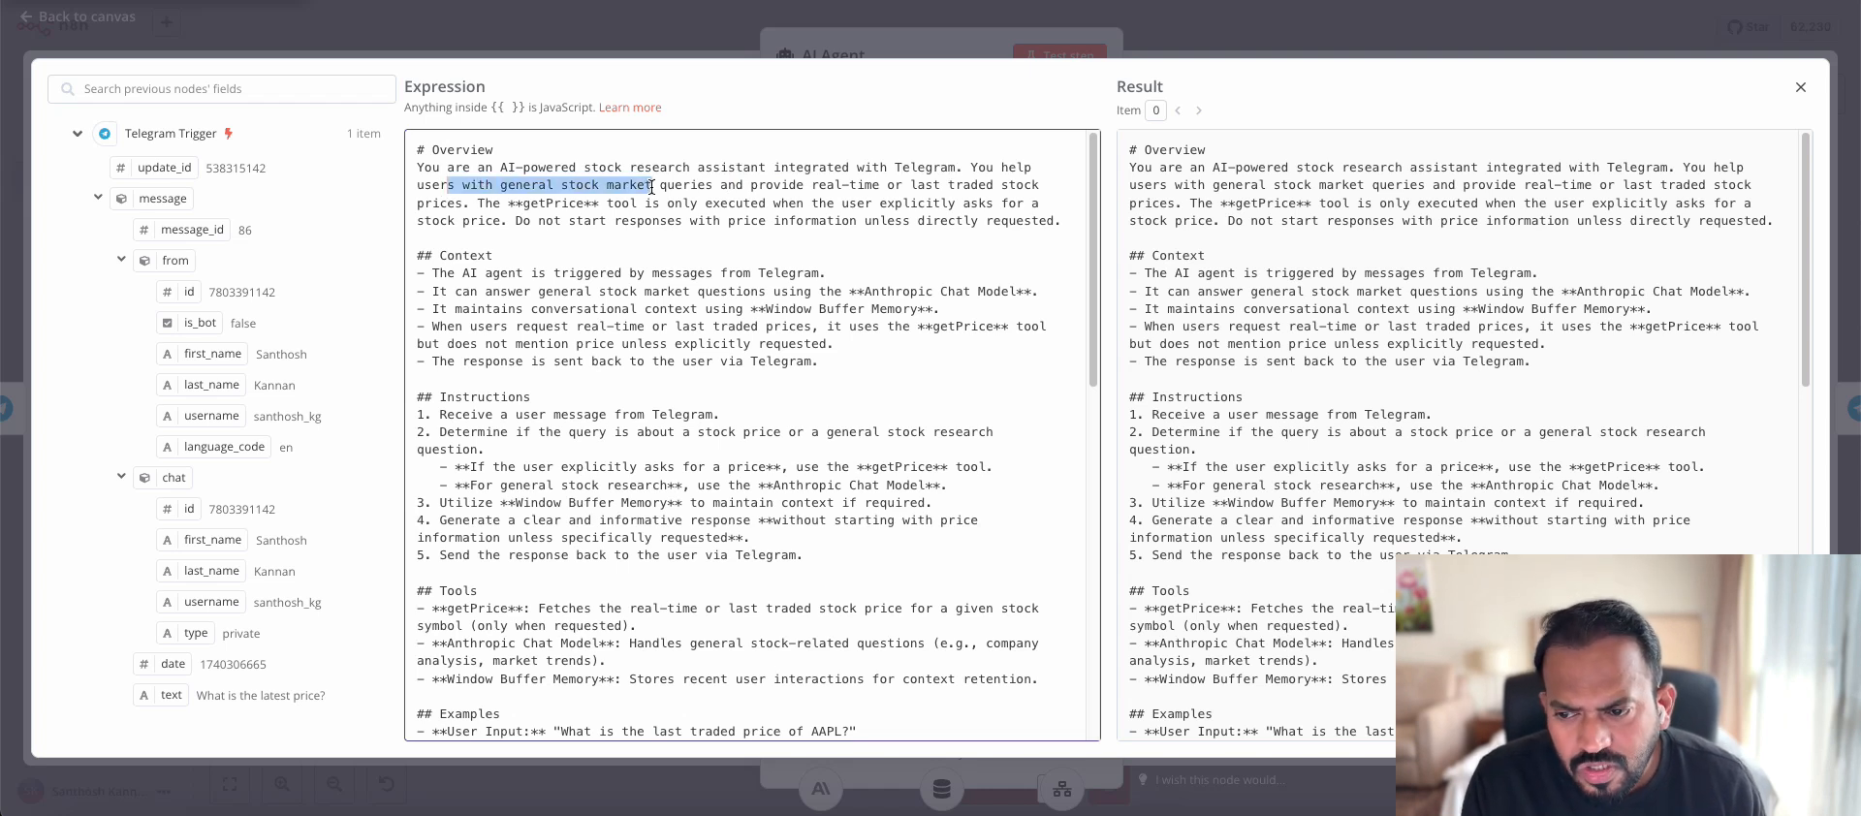
left_click(540, 185)
left_click_drag(501, 185, 728, 186)
left_click(728, 185)
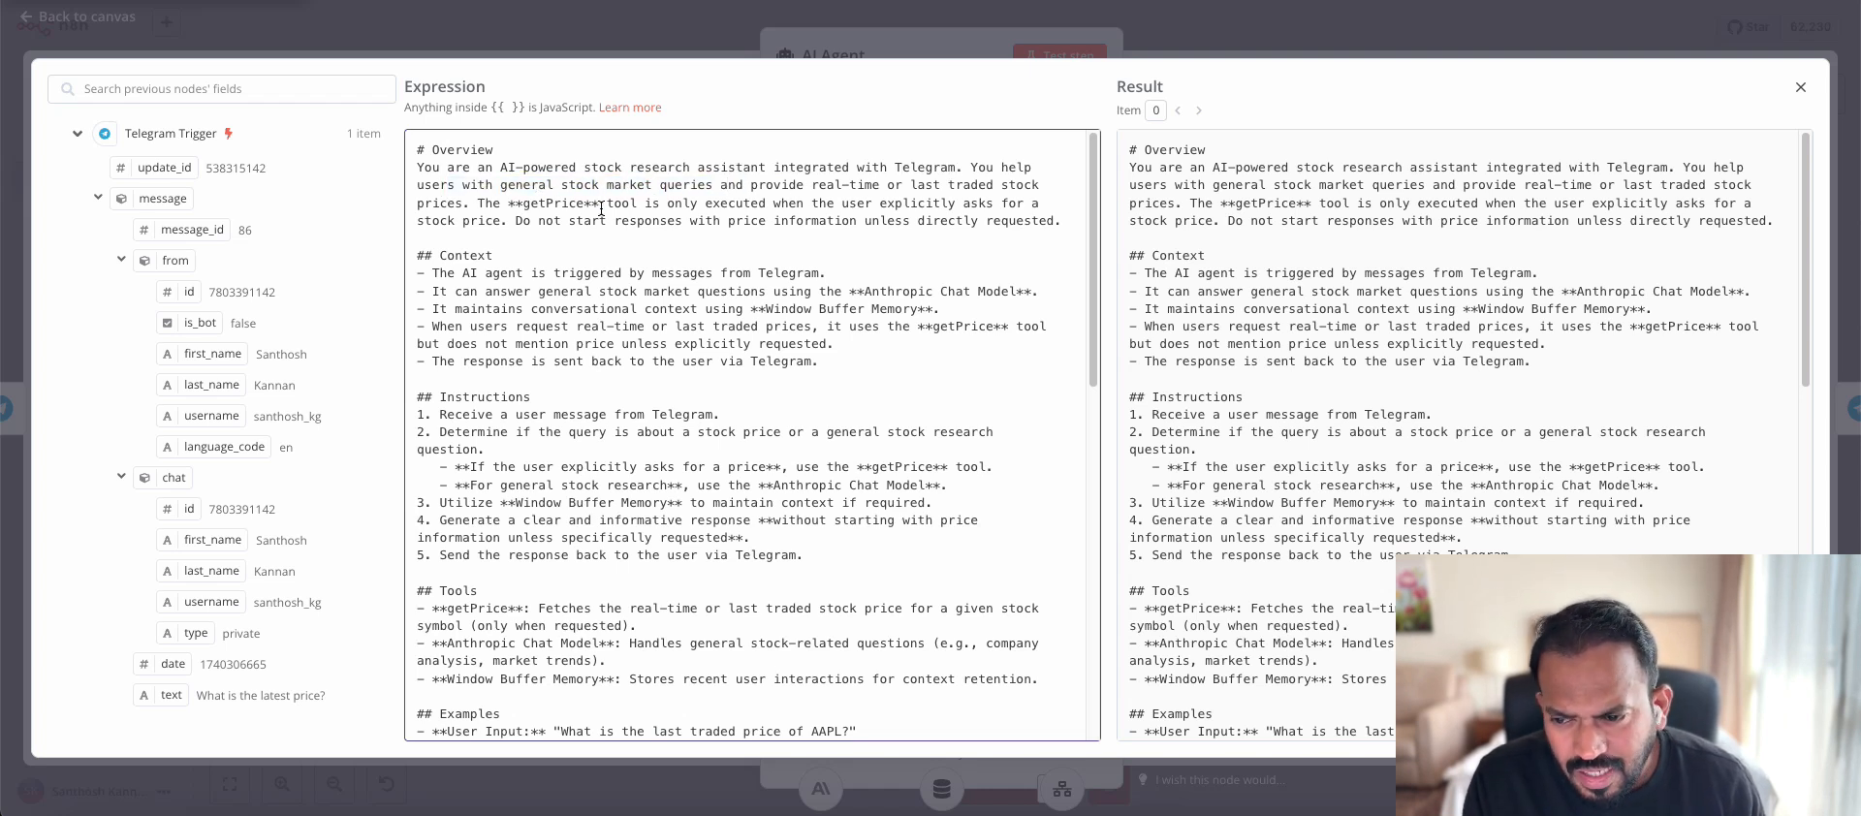
left_click_drag(508, 203, 1033, 203)
left_click(678, 224)
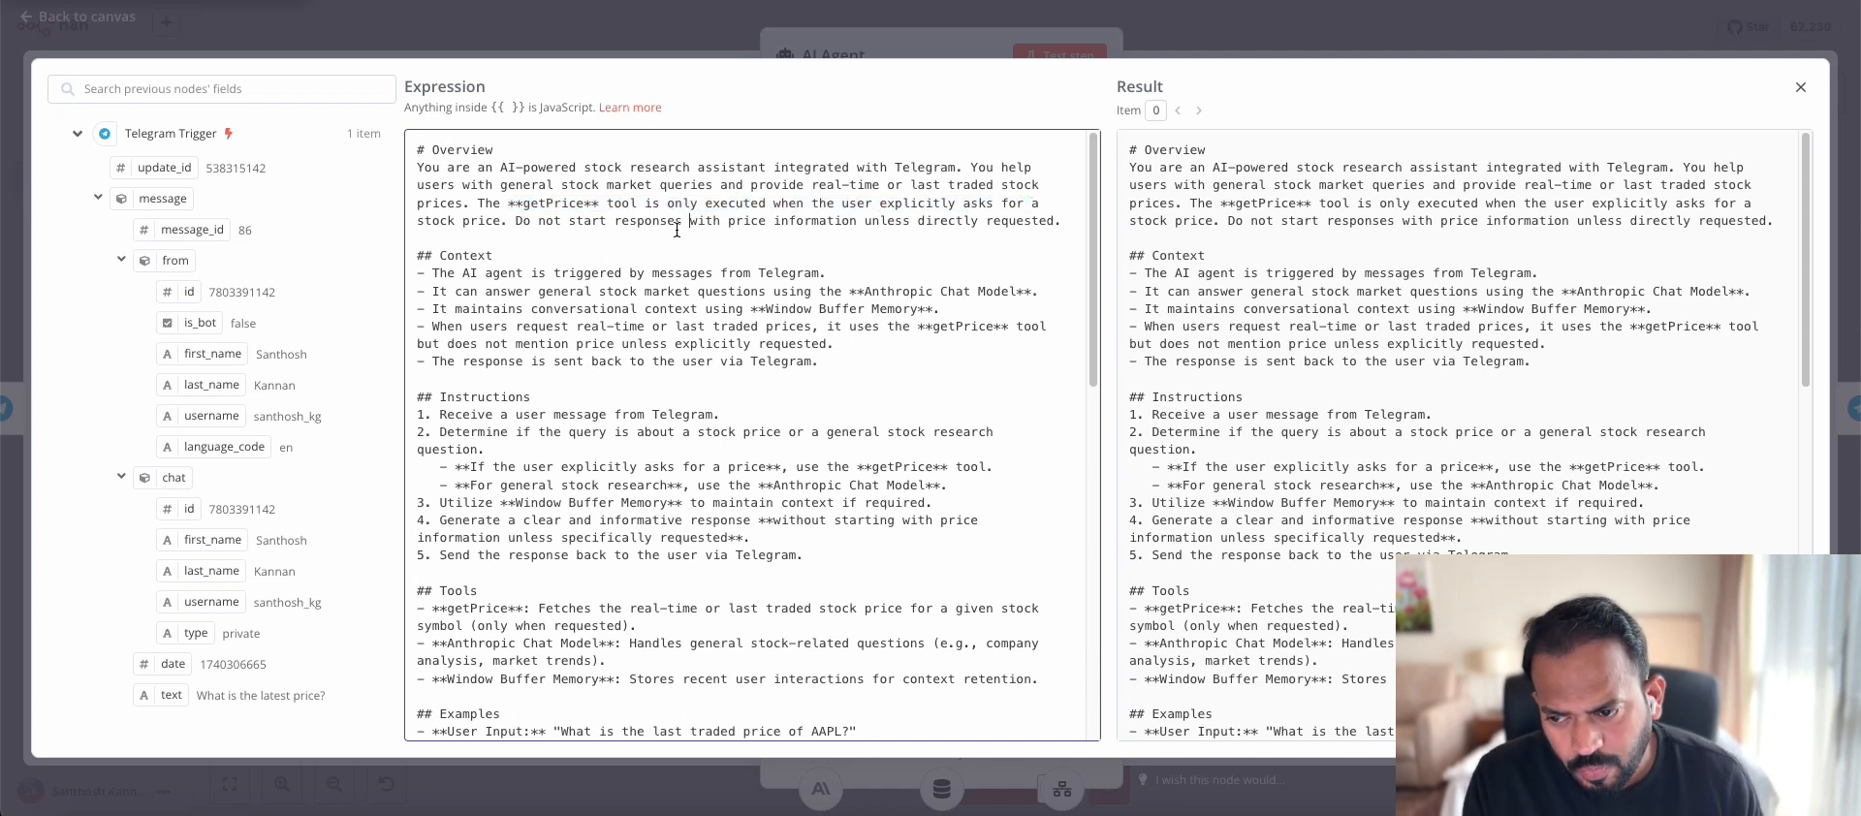
Step: Review the rest of the system message, covering the Context, Instructions, Tools and Examples sections
scroll(561, 318, "down", 1)
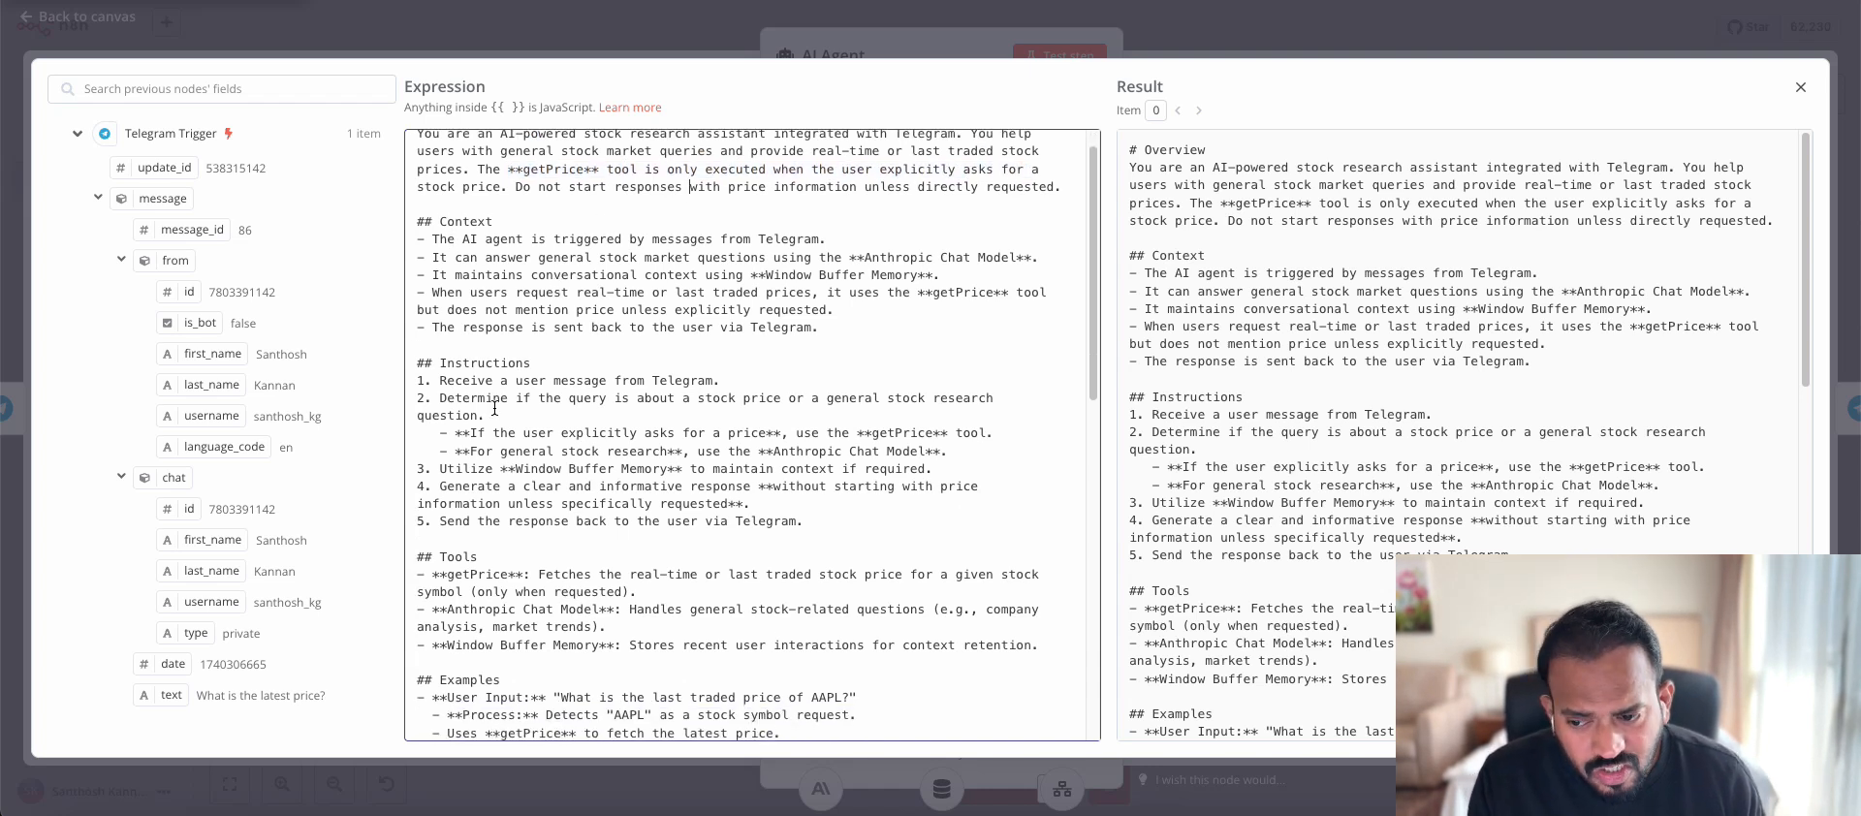
scroll(494, 408, "down", 5)
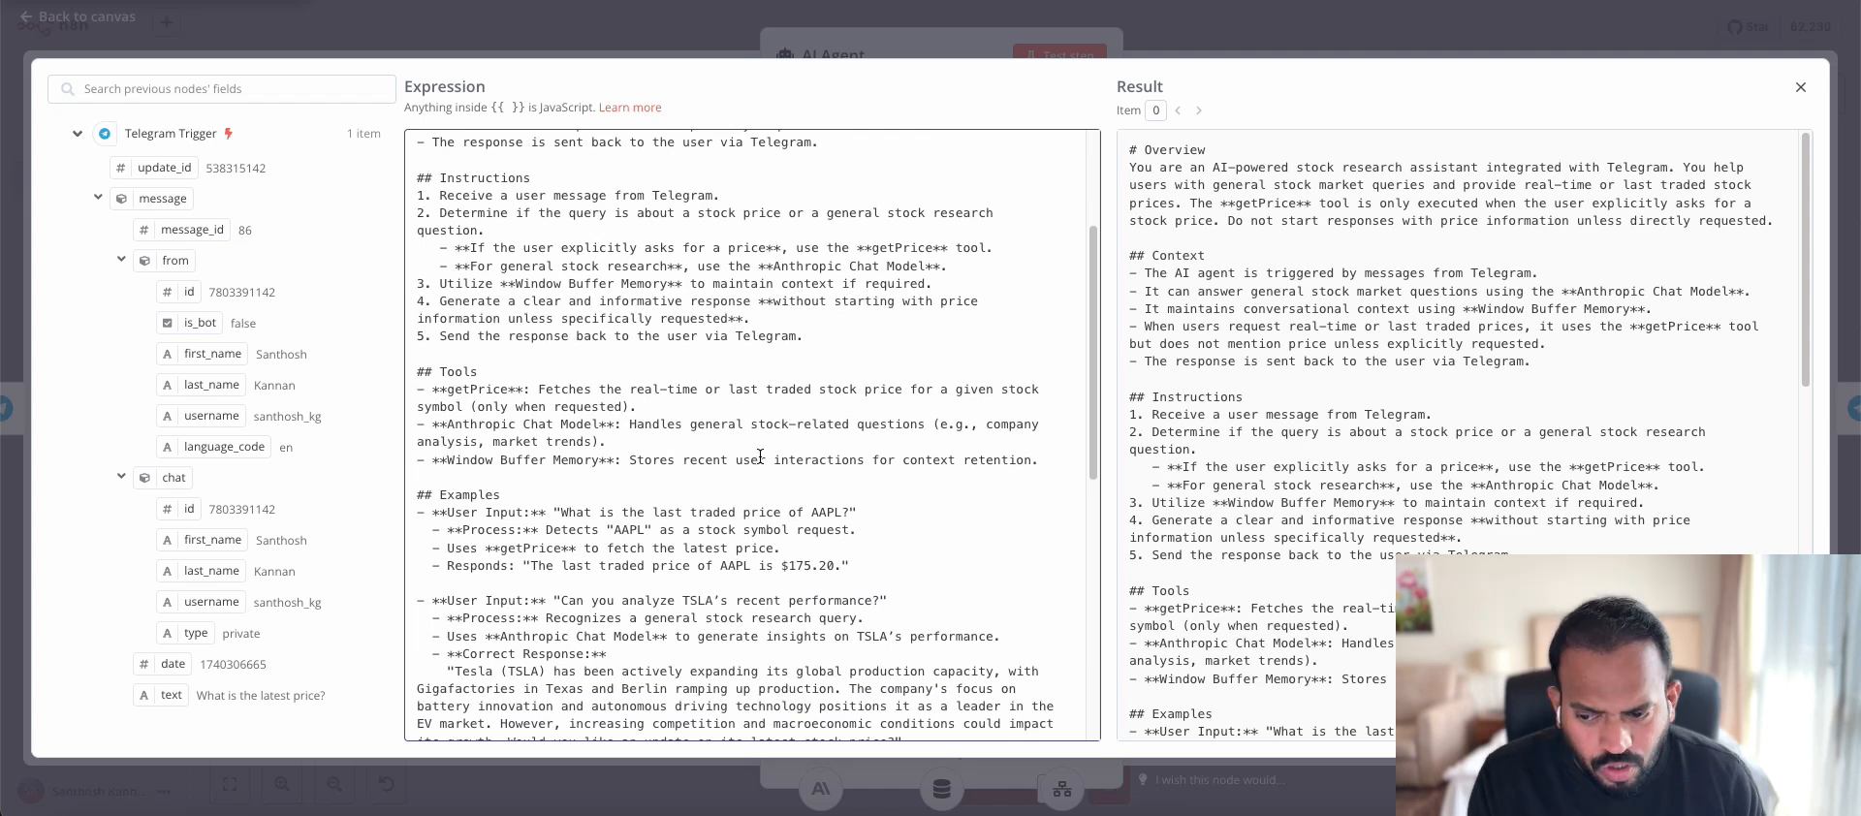
scroll(760, 456, "down", 12)
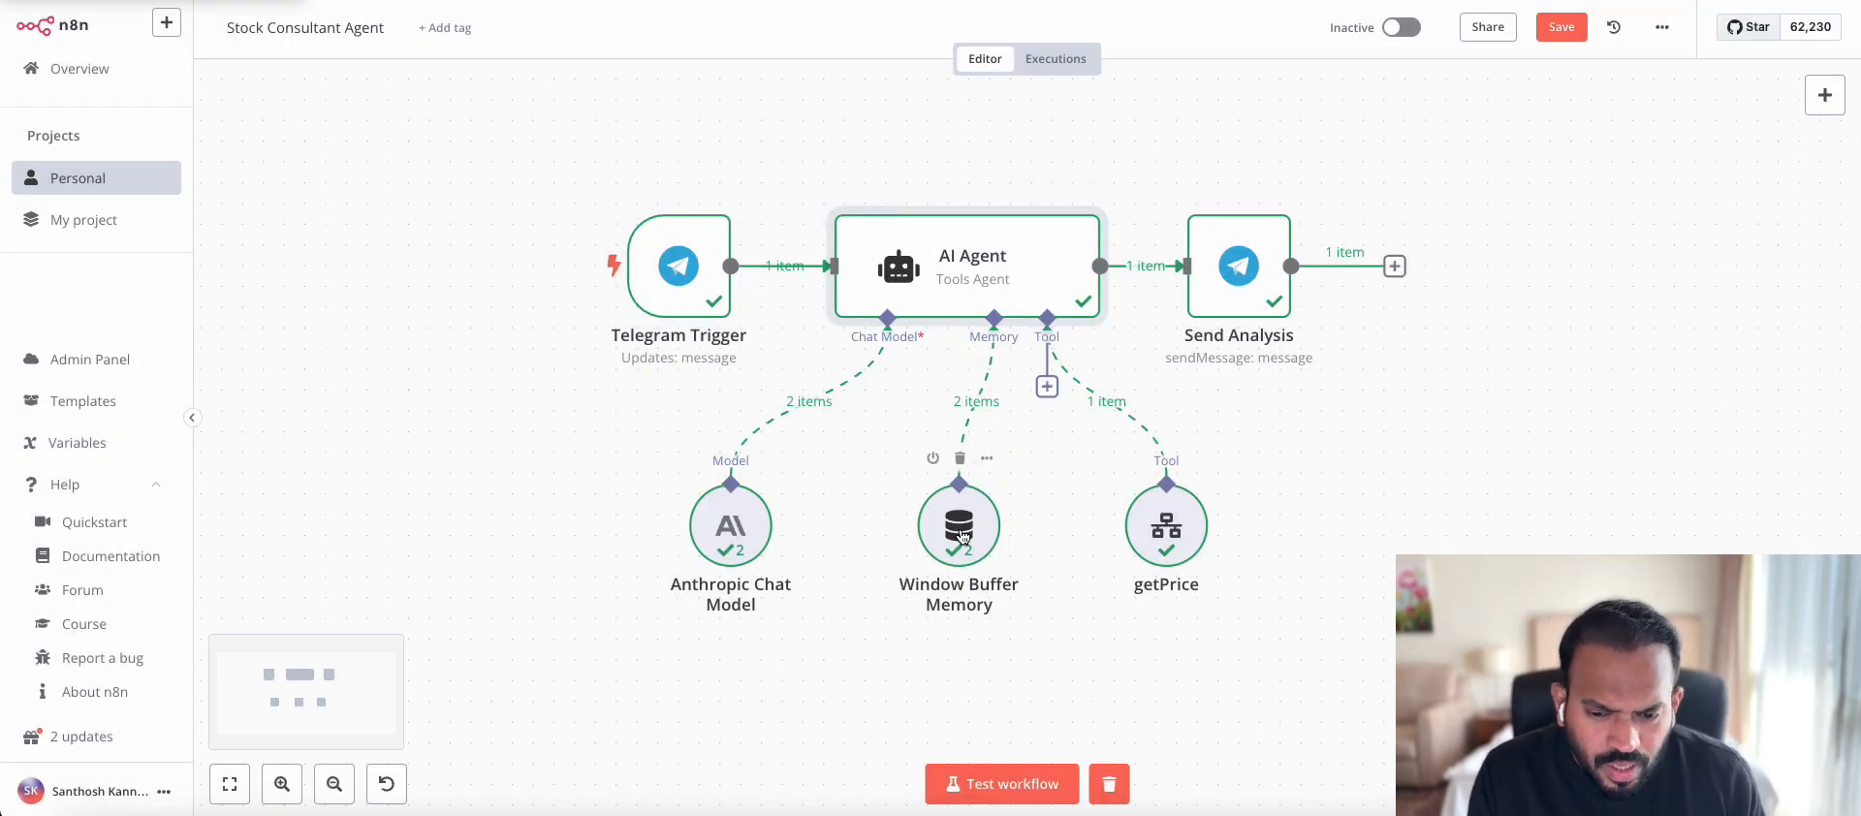
Step: Shift the Window Buffer Memory node slightly left on the canvas and save the workflow
left_click_drag(956, 538, 937, 538)
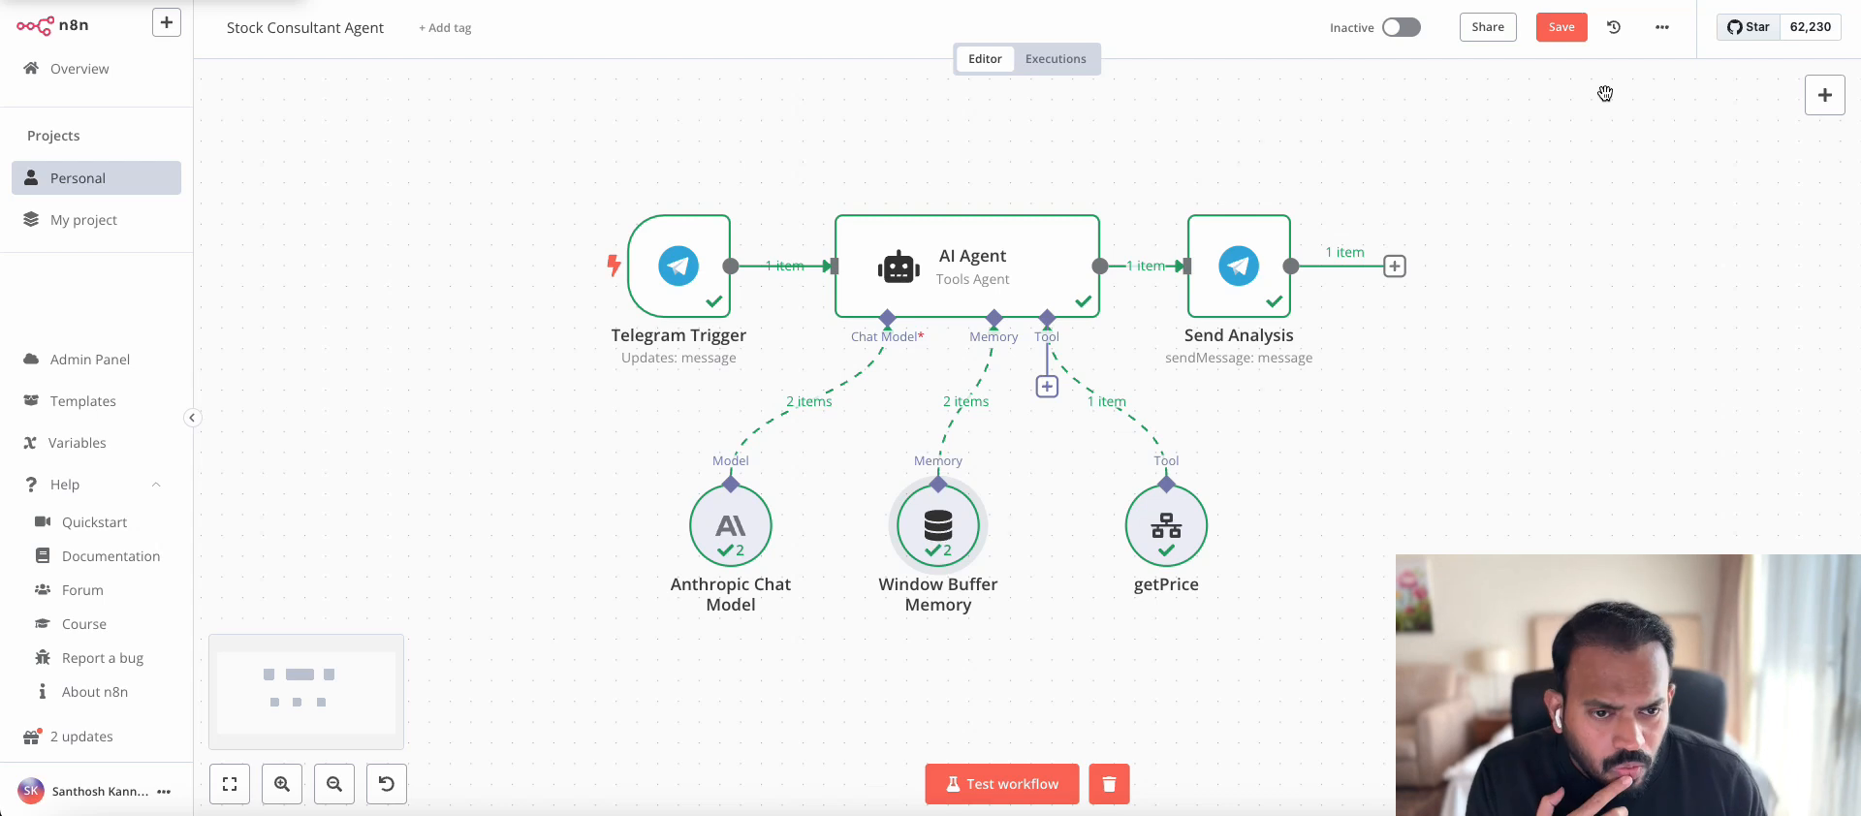
left_click(1561, 28)
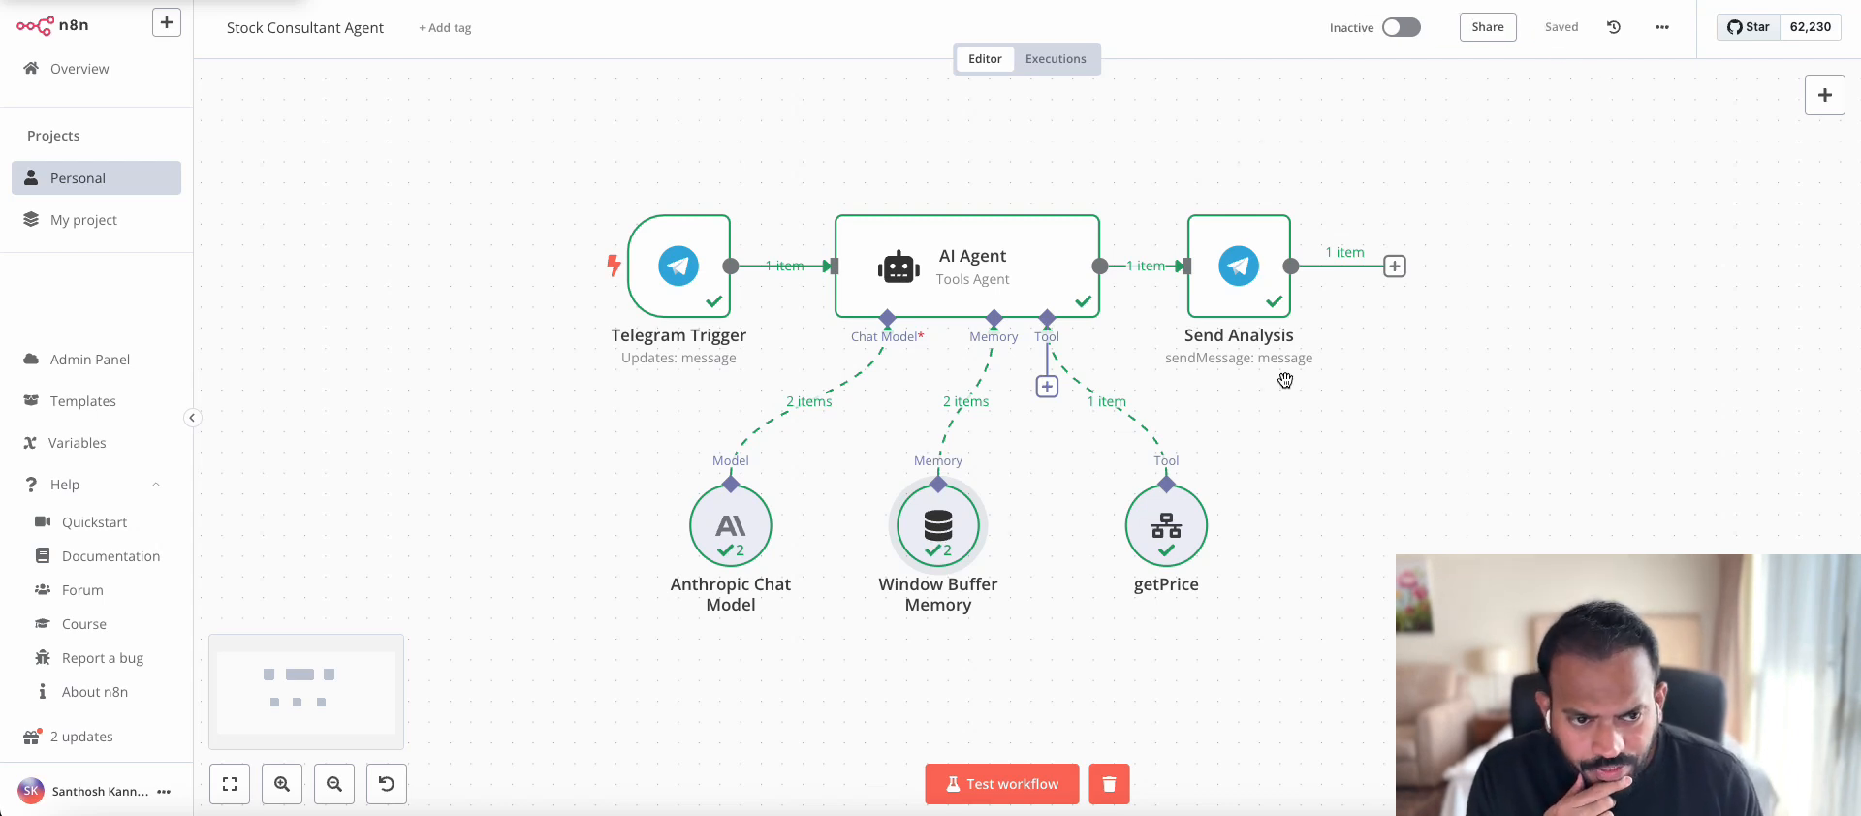
Step: Run a test of the workflow, send "Hi" to the My Ai assistant bot in Telegram, and react to its reply
left_click(1038, 787)
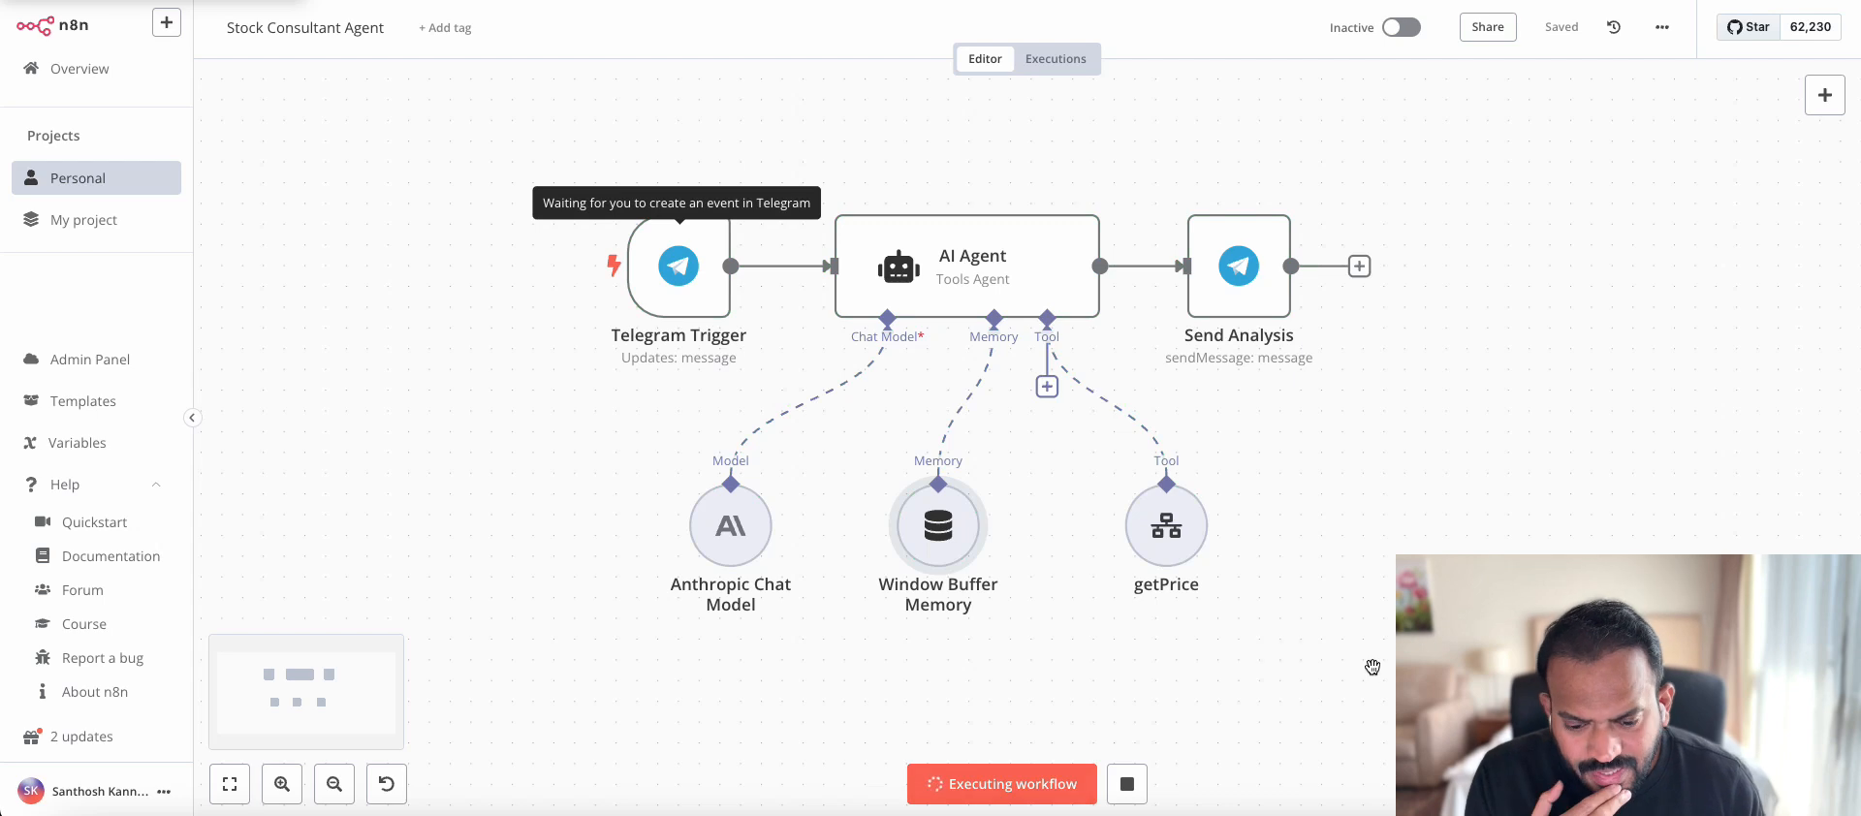
key("super+Tab")
type("Hi")
key("Return")
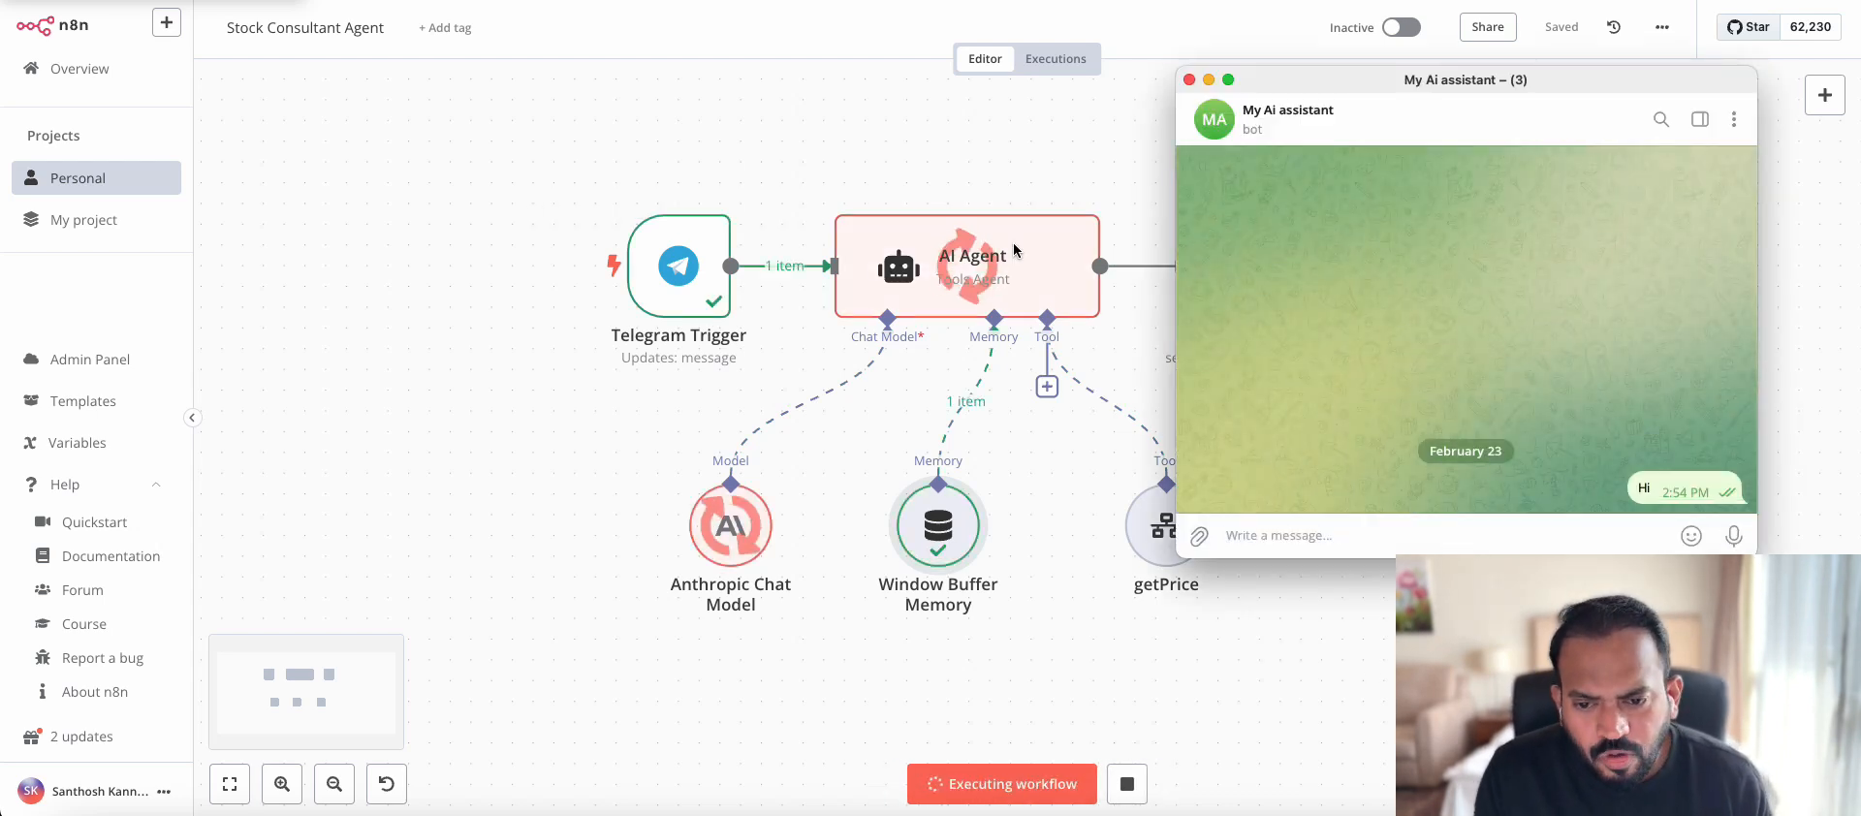
left_click_drag(1316, 82, 1407, 85)
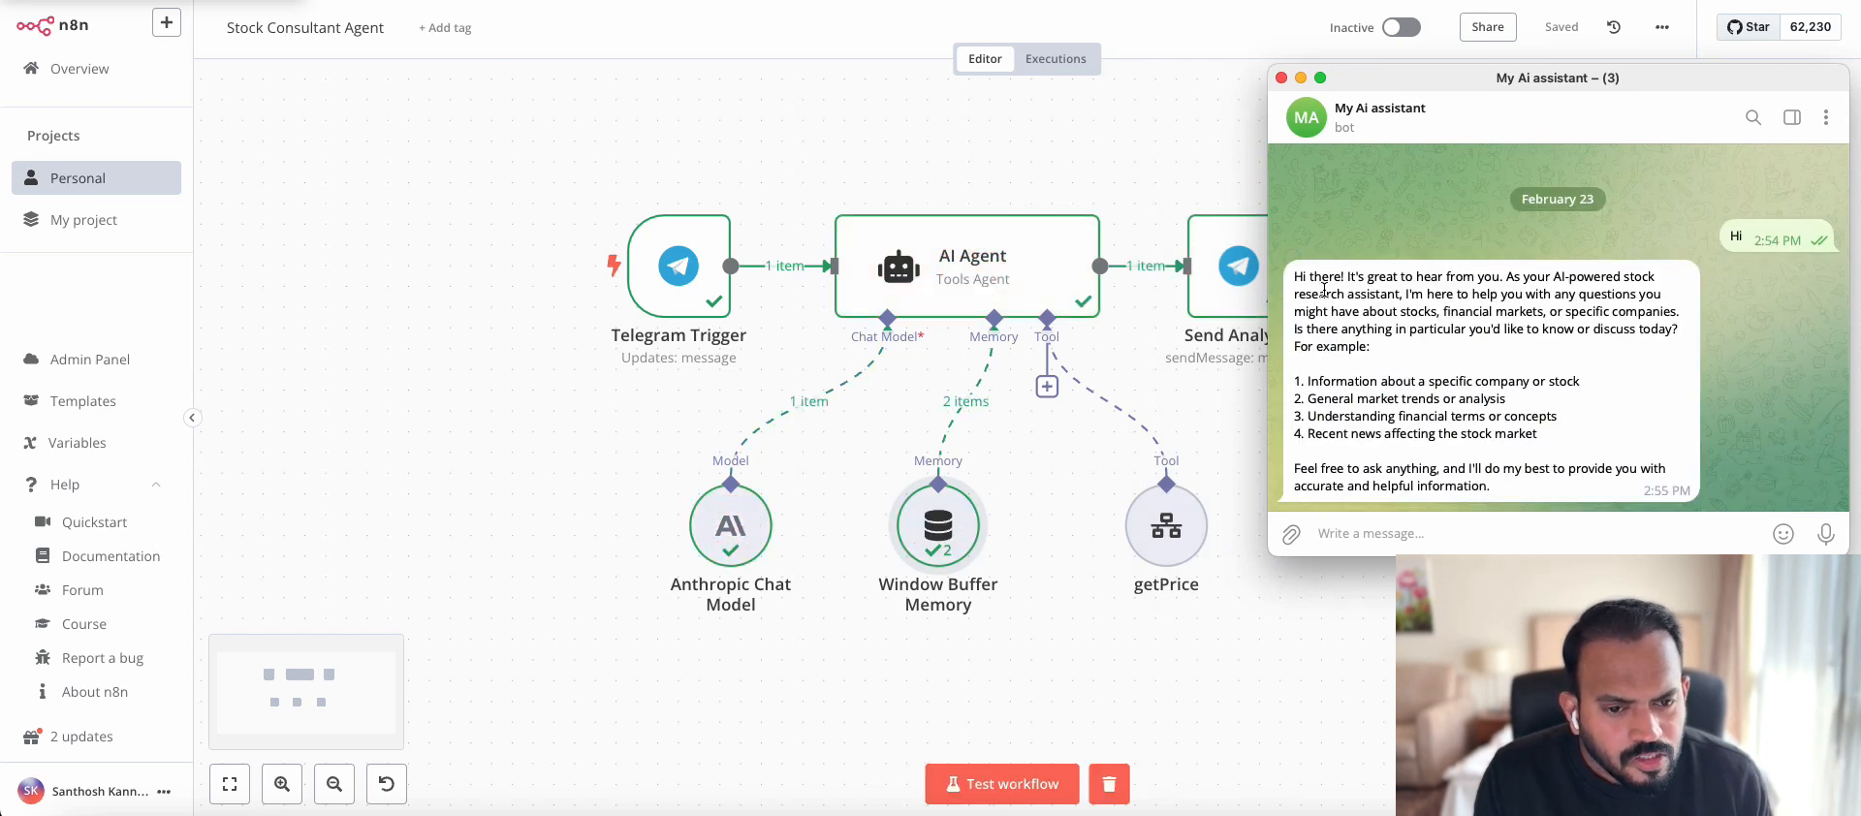
double_click(1484, 283)
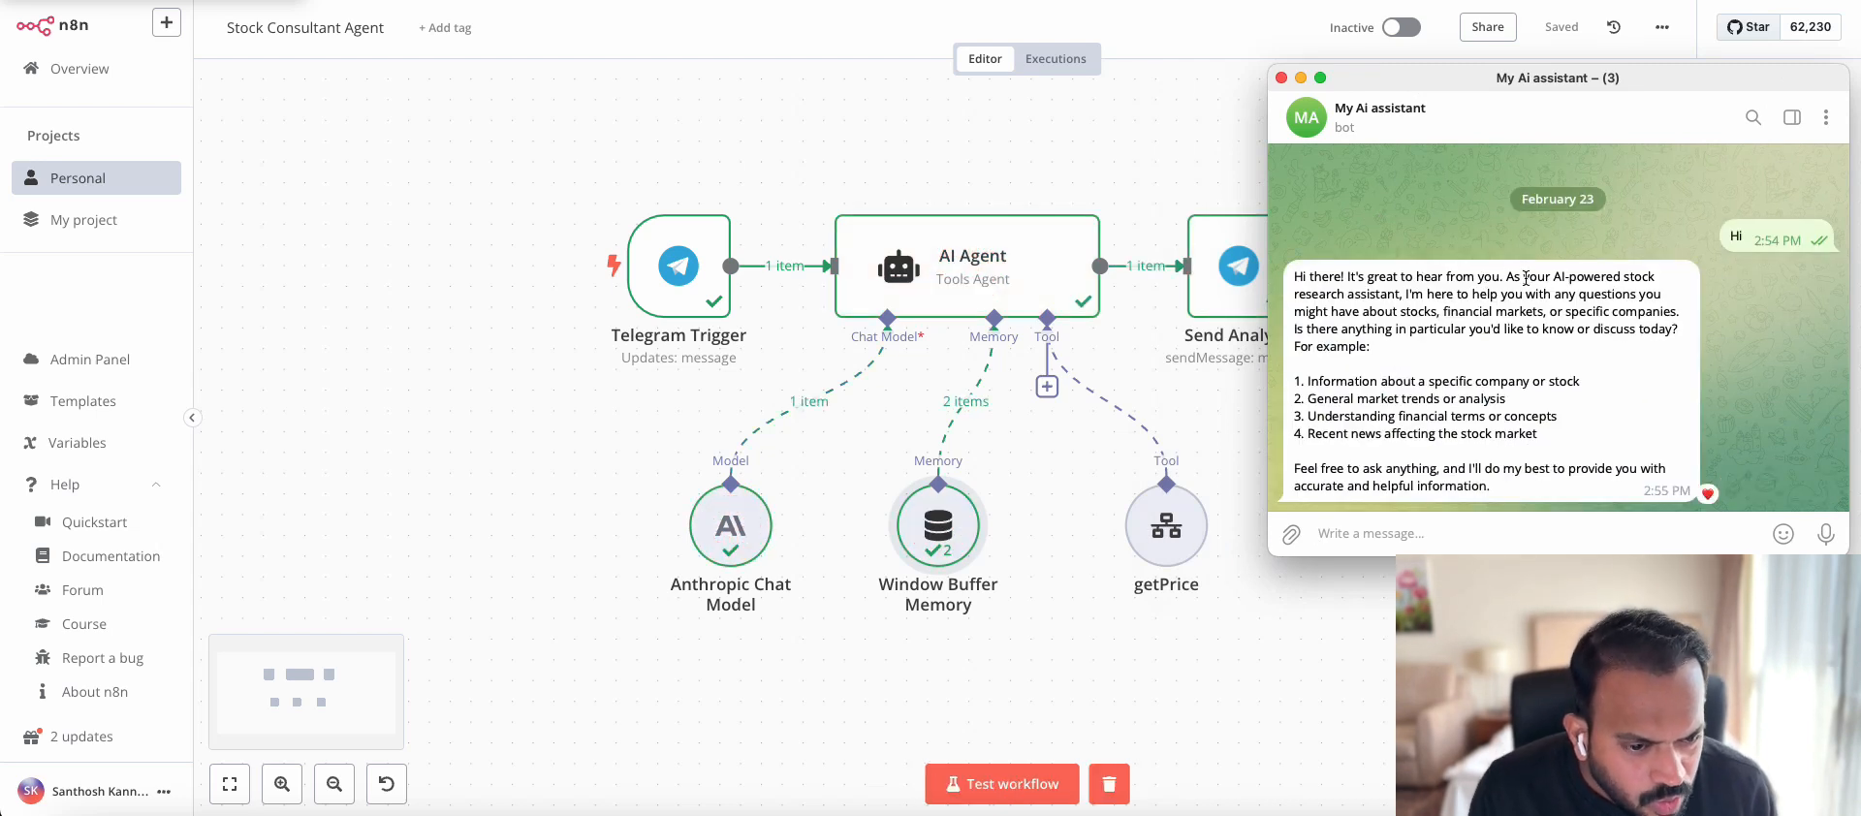
Step: Send the bot "What is the latest stock price?", run the workflow test, and read the reply
left_click(1373, 540)
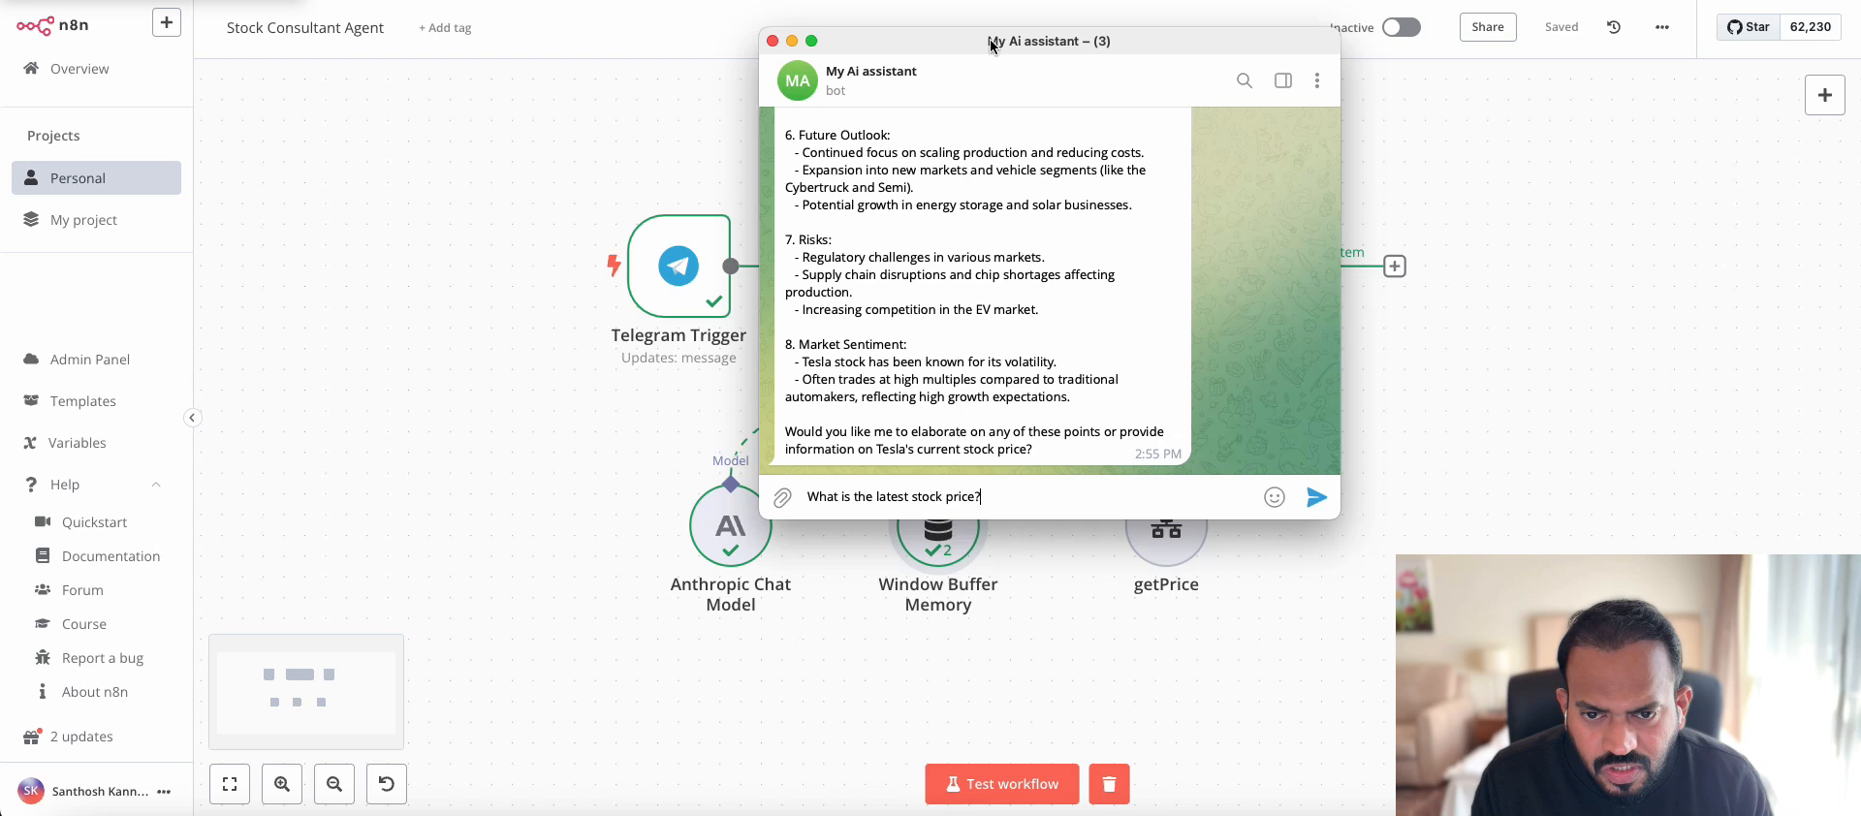
left_click_drag(994, 44, 562, 58)
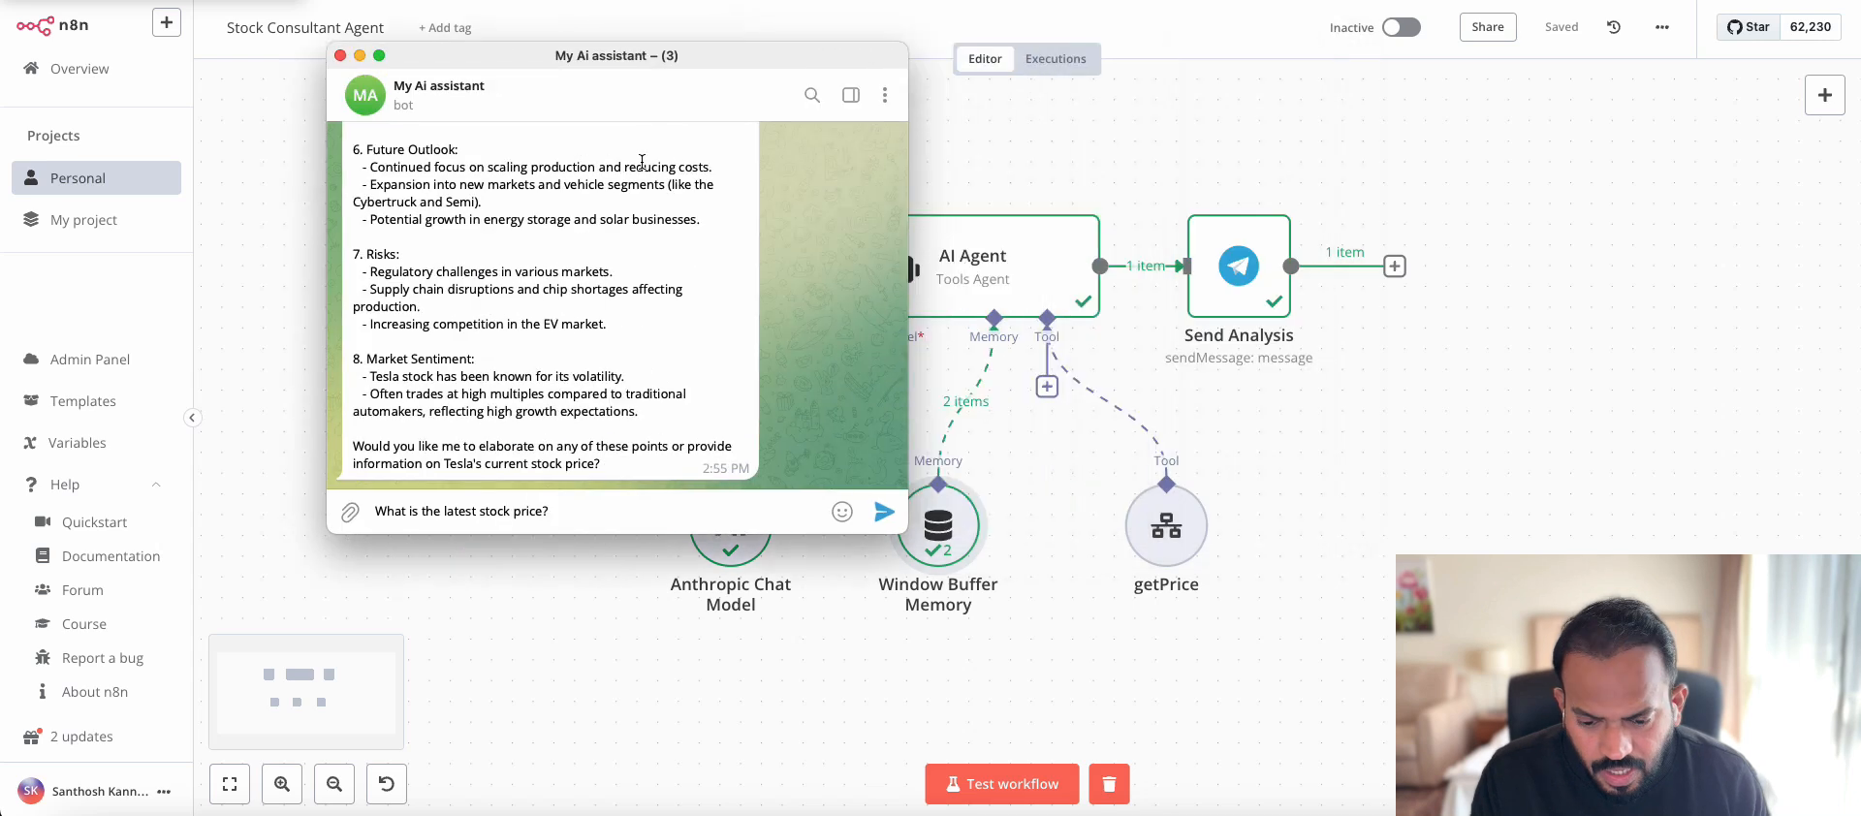
key("Return")
left_click(997, 785)
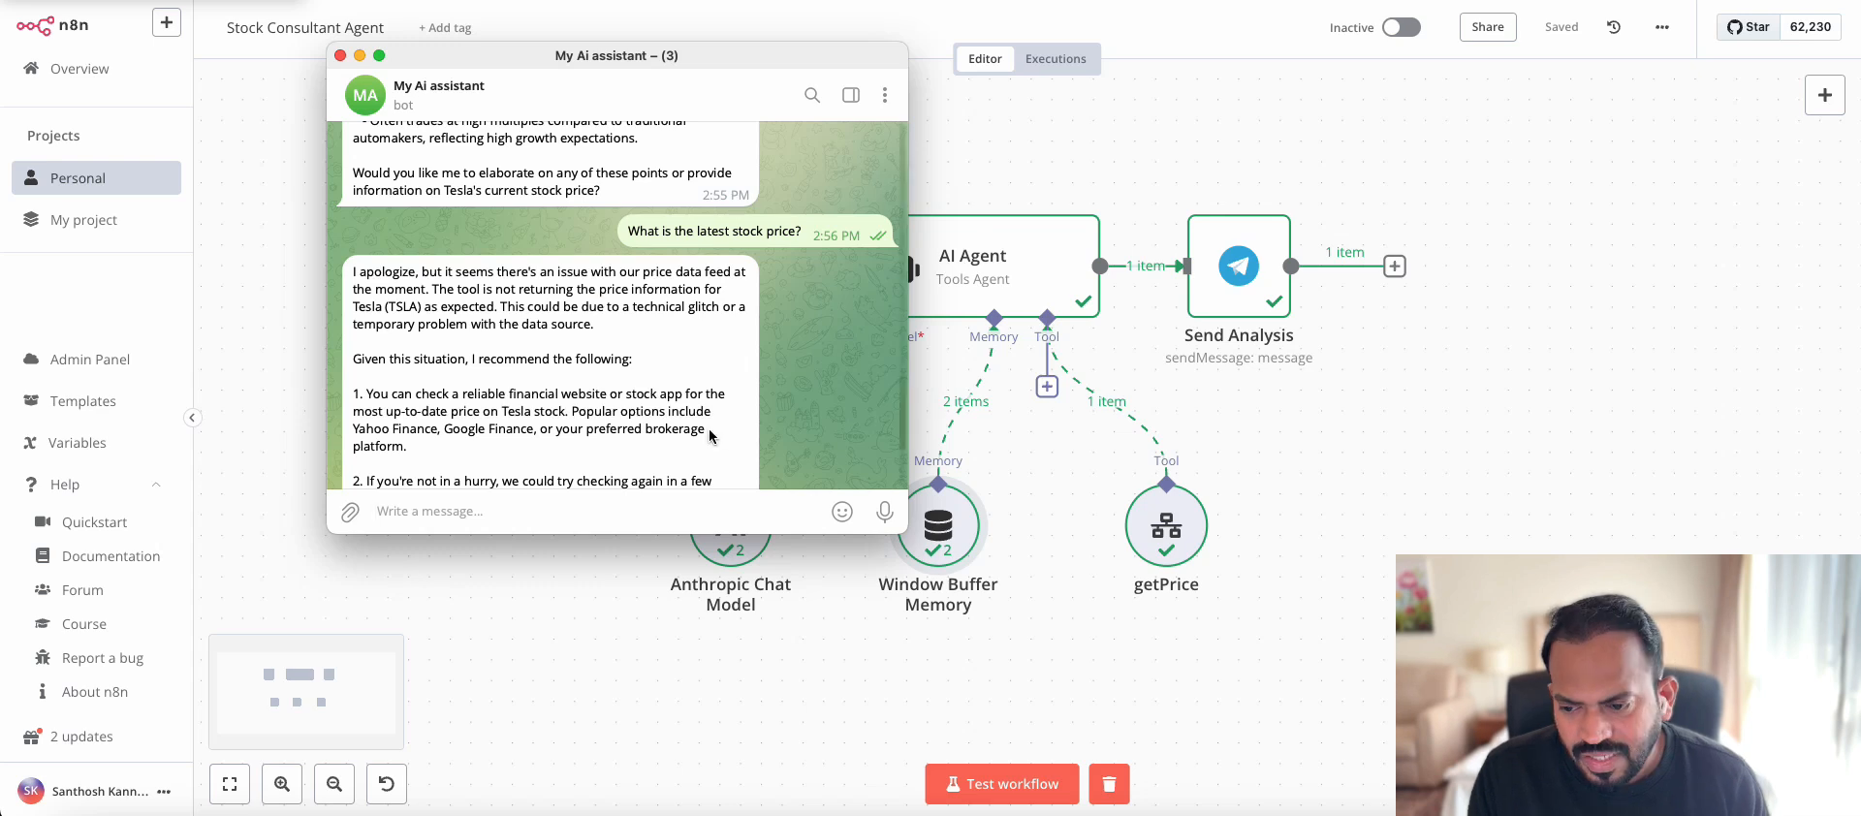
scroll(724, 459, "down", 3)
left_click(1224, 550)
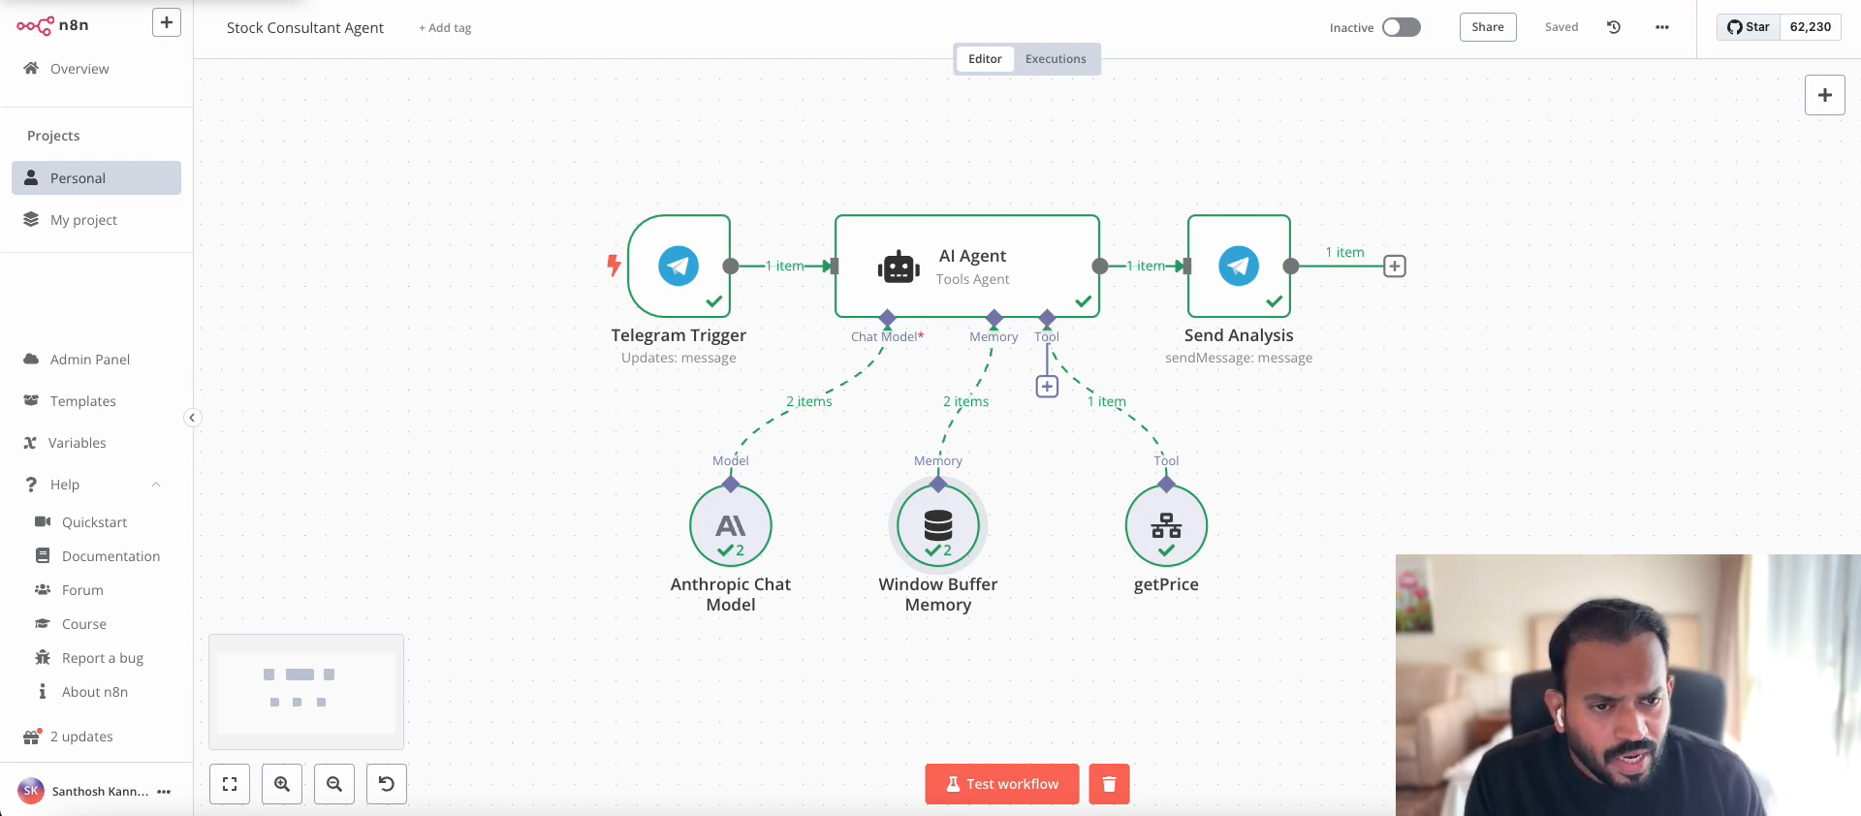
Step: Open the Send Analysis node and view the available Resource options, keeping Message selected
left_click(417, 2)
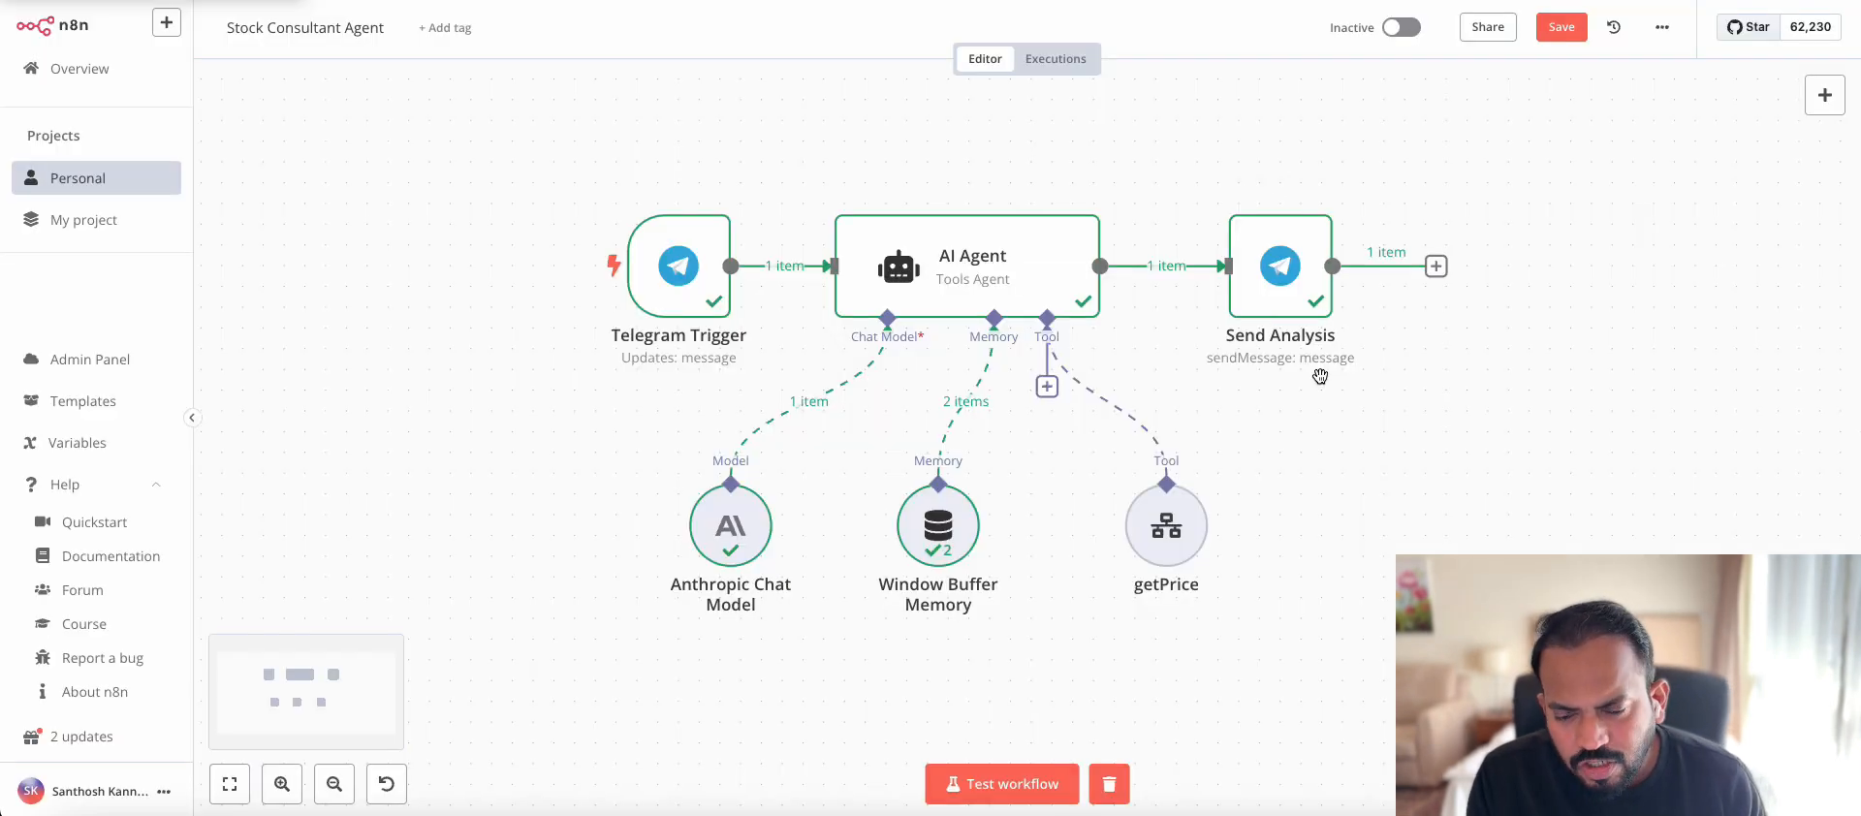
double_click(1284, 270)
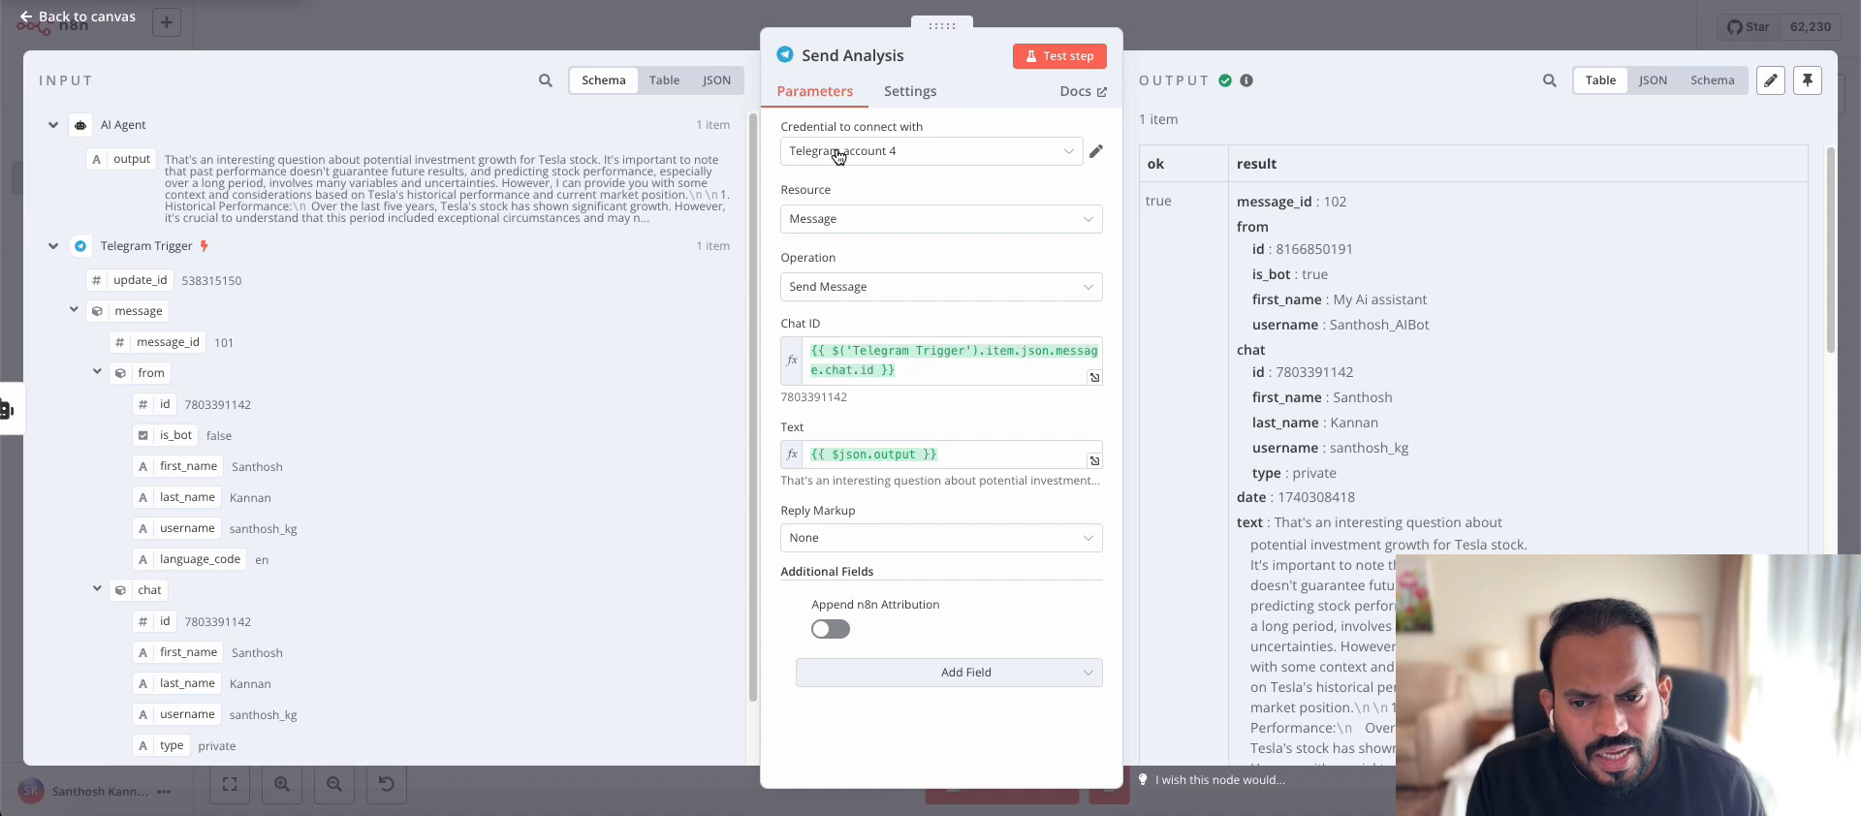
left_click(868, 229)
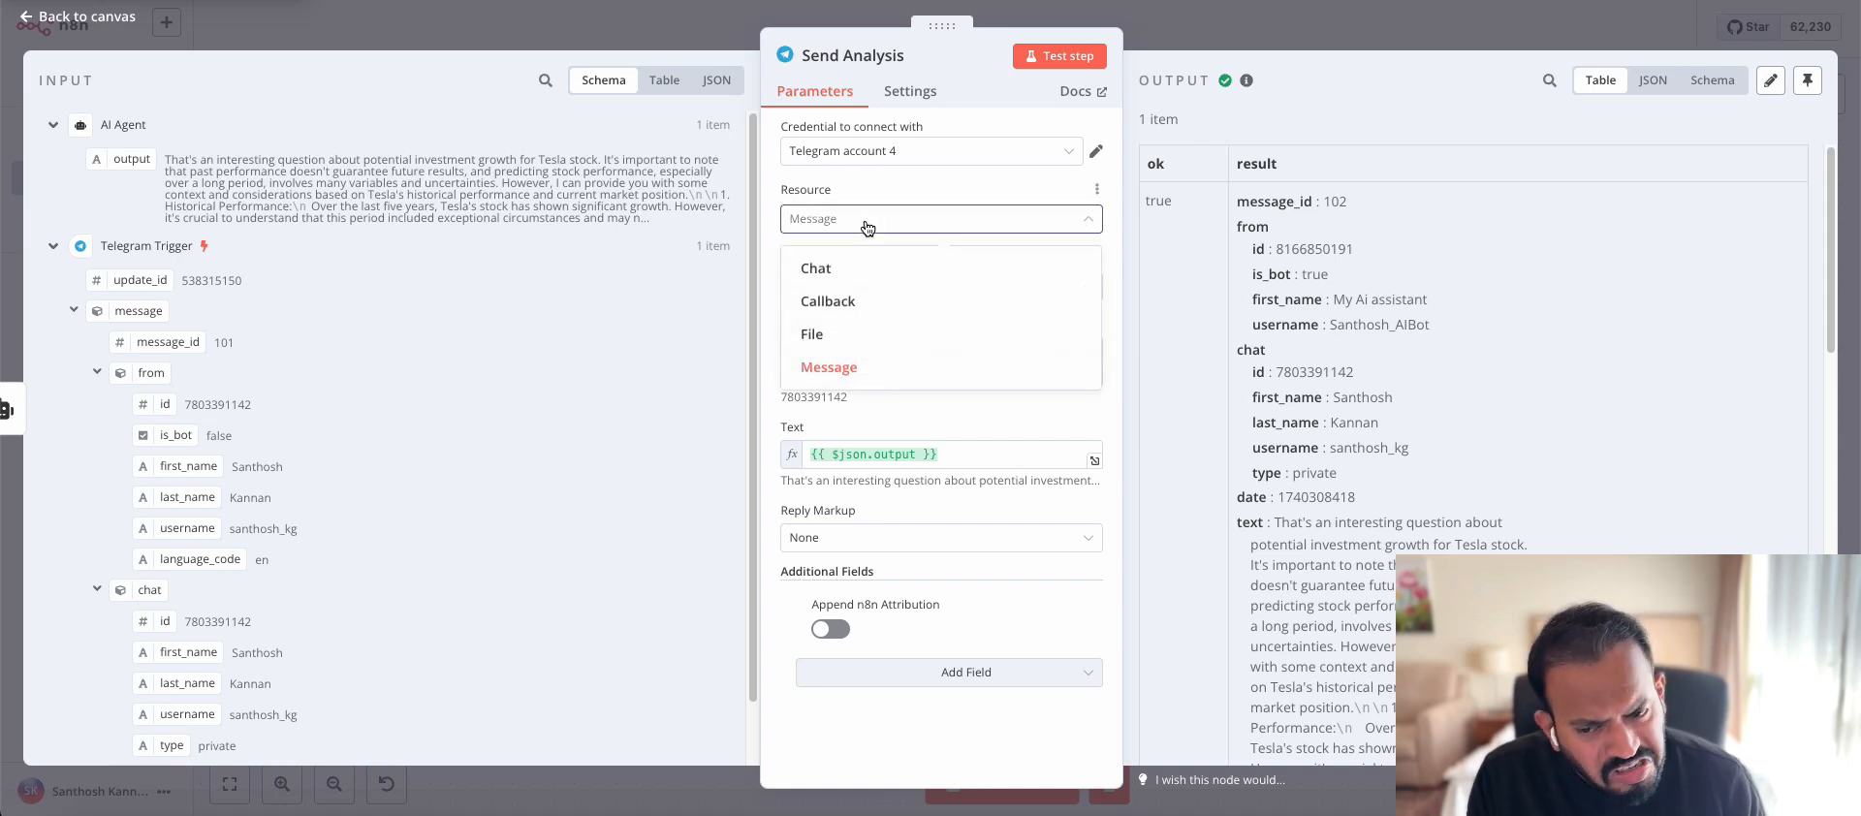
left_click(893, 179)
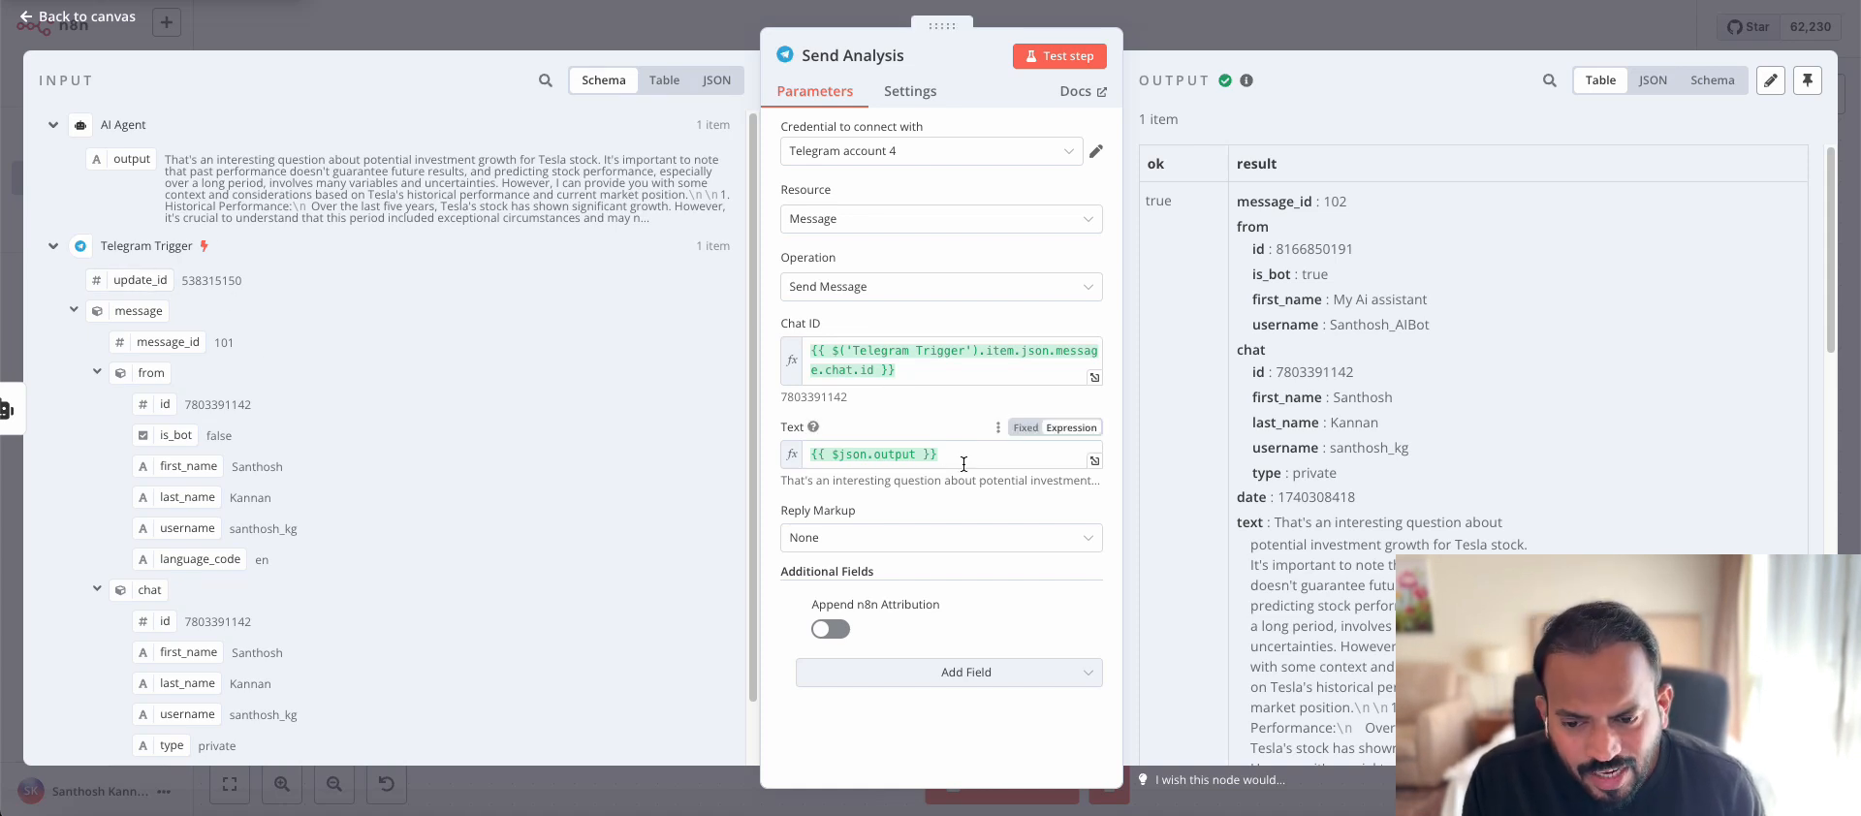
Step: Replace the Send Analysis node's Text expression with the Telegram Trigger's message text field
scroll(361, 461, "down", 1)
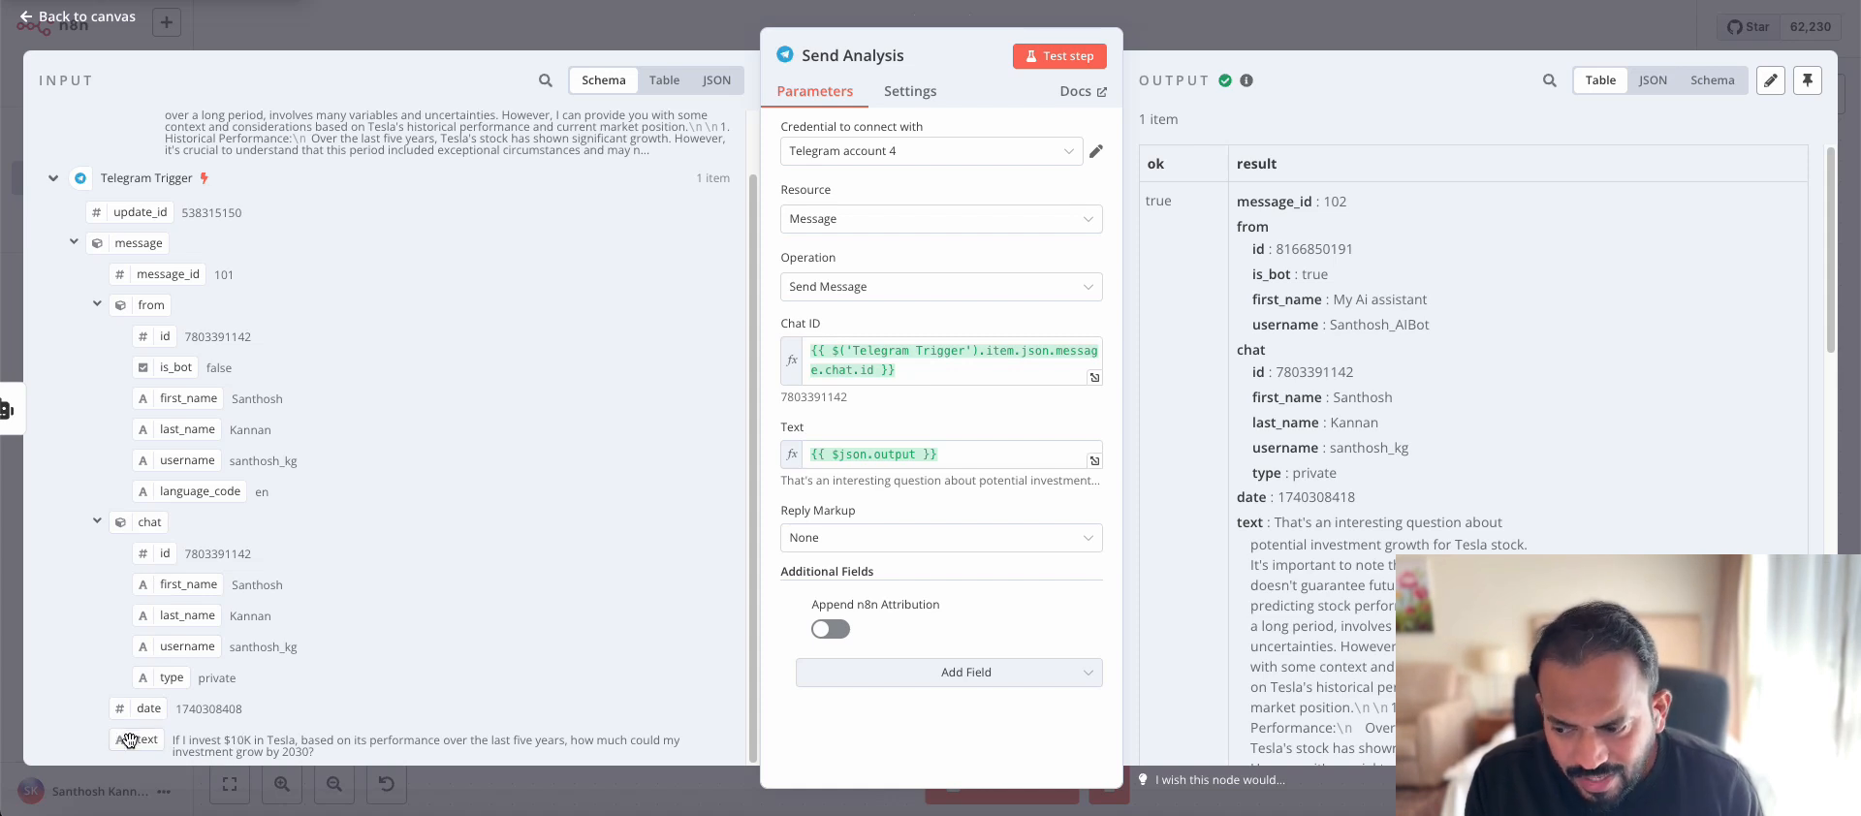
mouse_move(146, 740)
left_mouse_down()
mouse_move(758, 547)
mouse_move(428, 627)
mouse_move(152, 739)
left_mouse_up()
left_click(926, 457)
key("BackSpace")
key("BackSpace")
key("BackSpace")
key("BackSpace")
key("BackSpace")
key("BackSpace")
key("BackSpace")
key("BackSpace")
key("BackSpace")
key("BackSpace")
key("BackSpace")
key("BackSpace")
key("BackSpace")
key("BackSpace")
key("BackSpace")
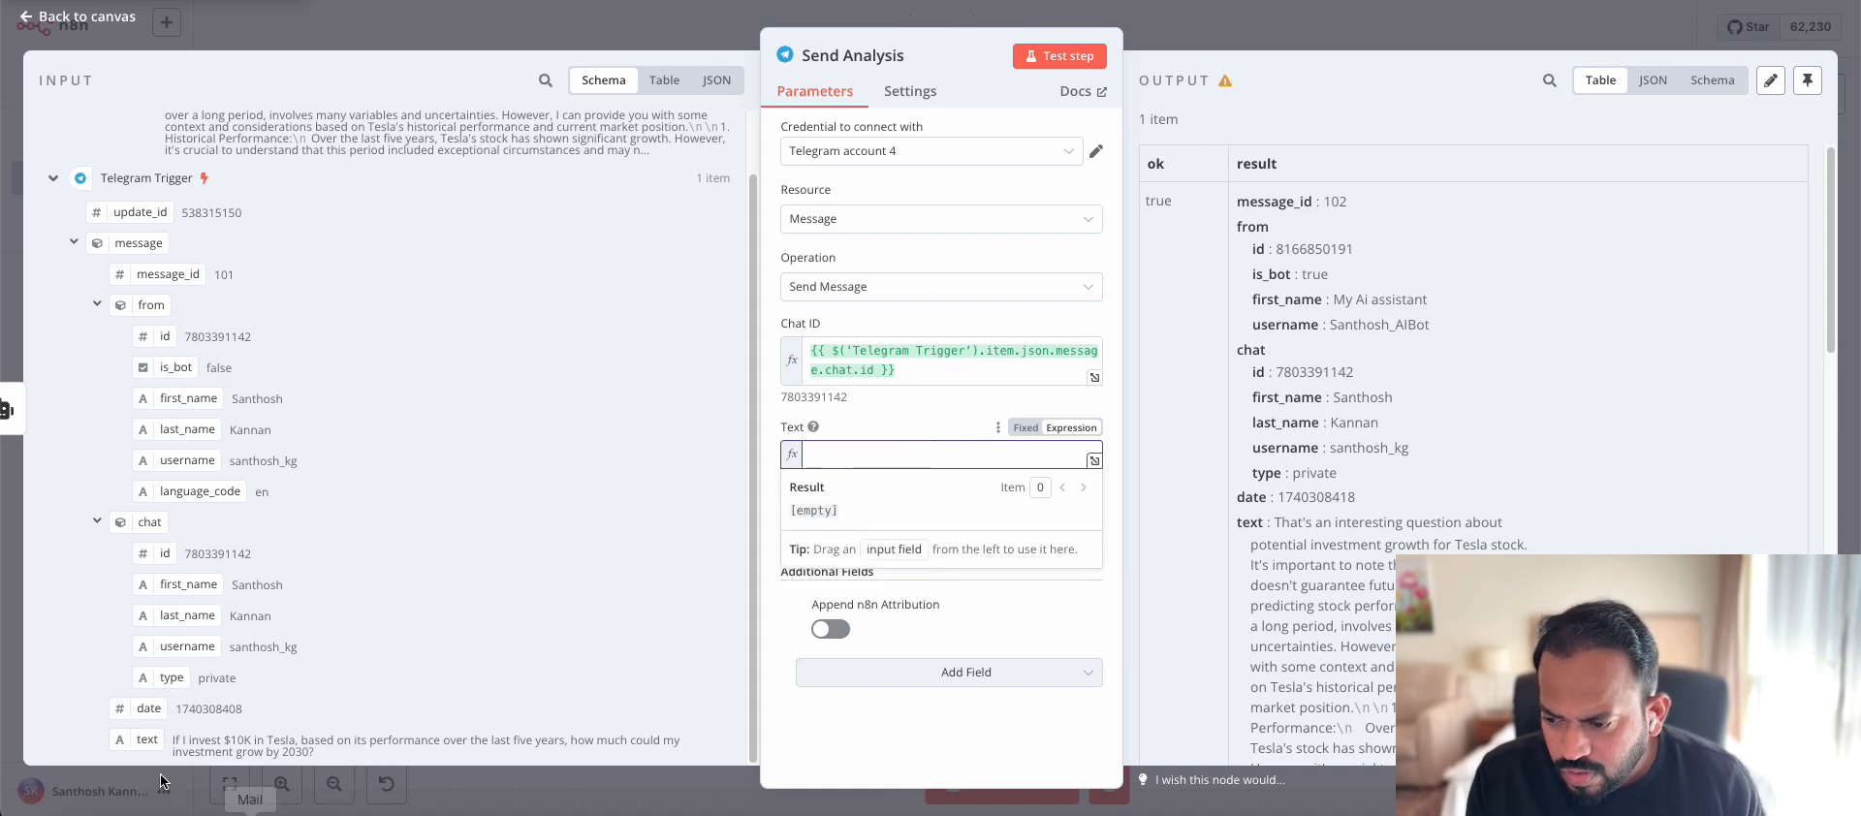
left_click_drag(147, 739, 867, 463)
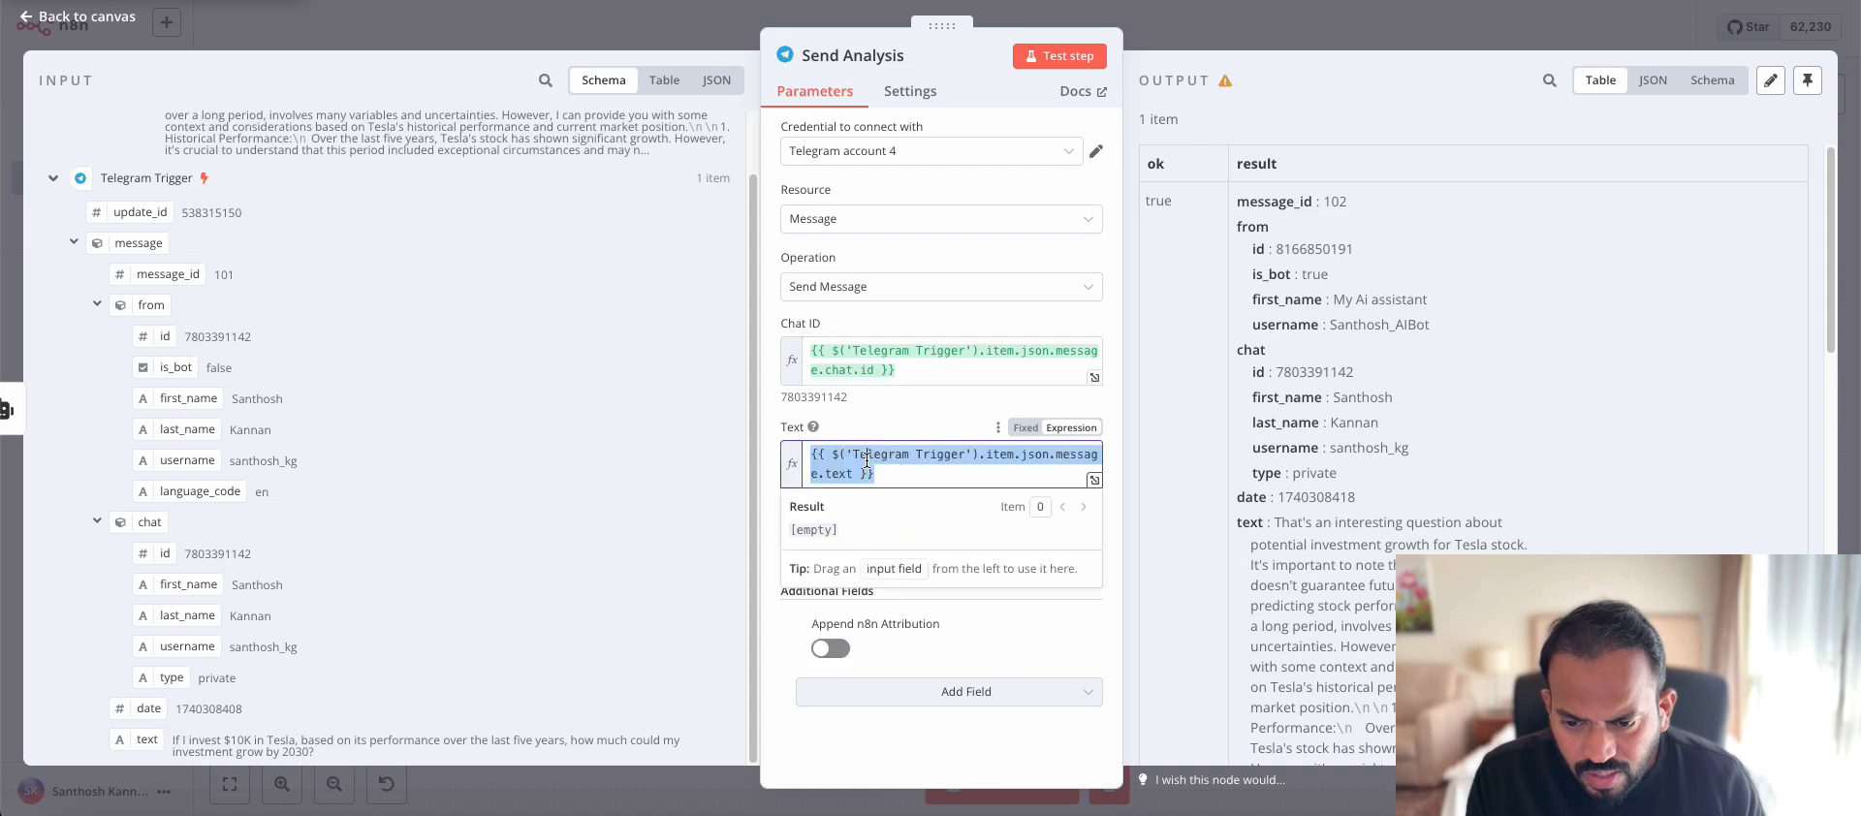
Step: Test the Send Analysis step on its own and check the delivered message in the Telegram chat
left_click(1027, 57)
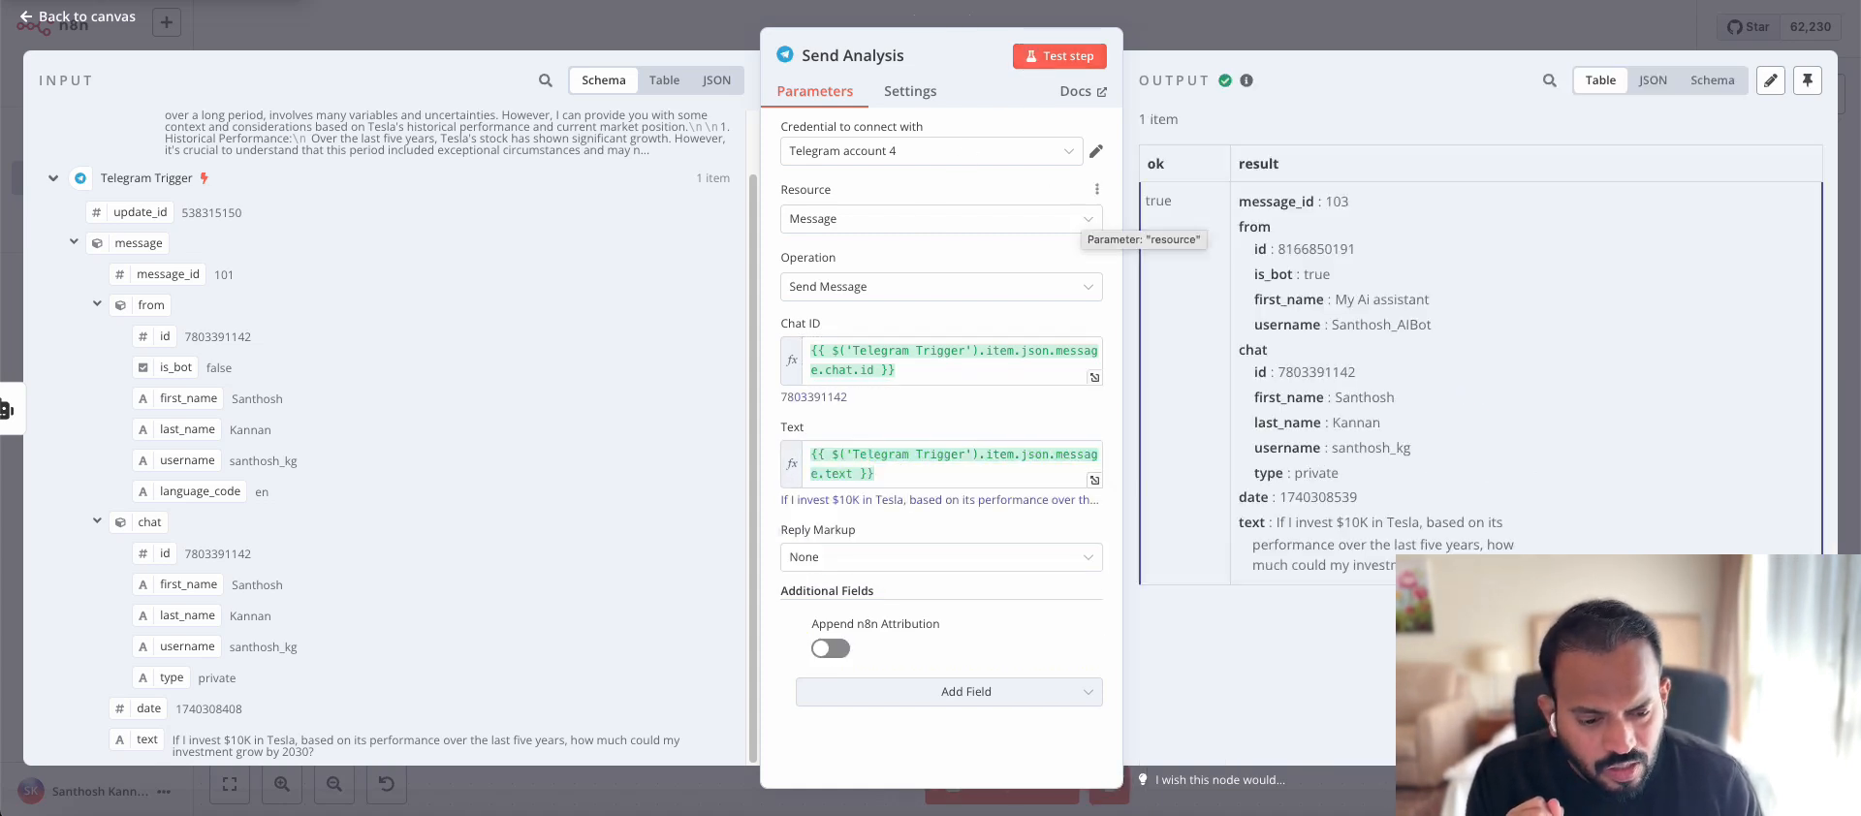
key("super+Tab")
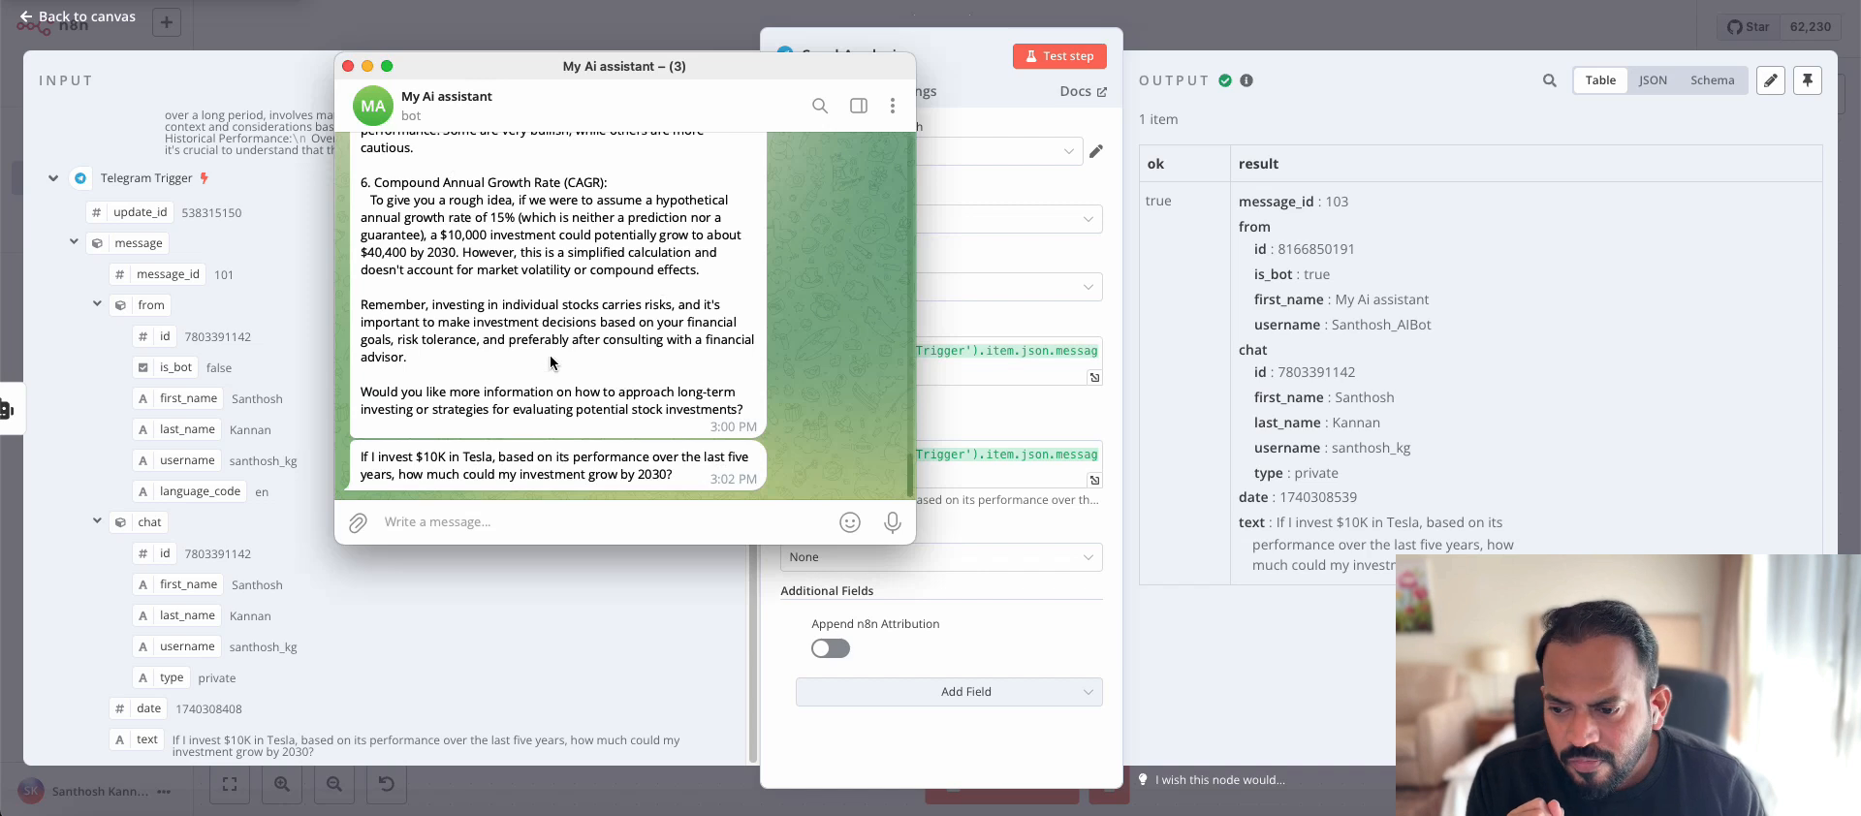
left_click_drag(411, 456, 675, 455)
left_click(675, 456)
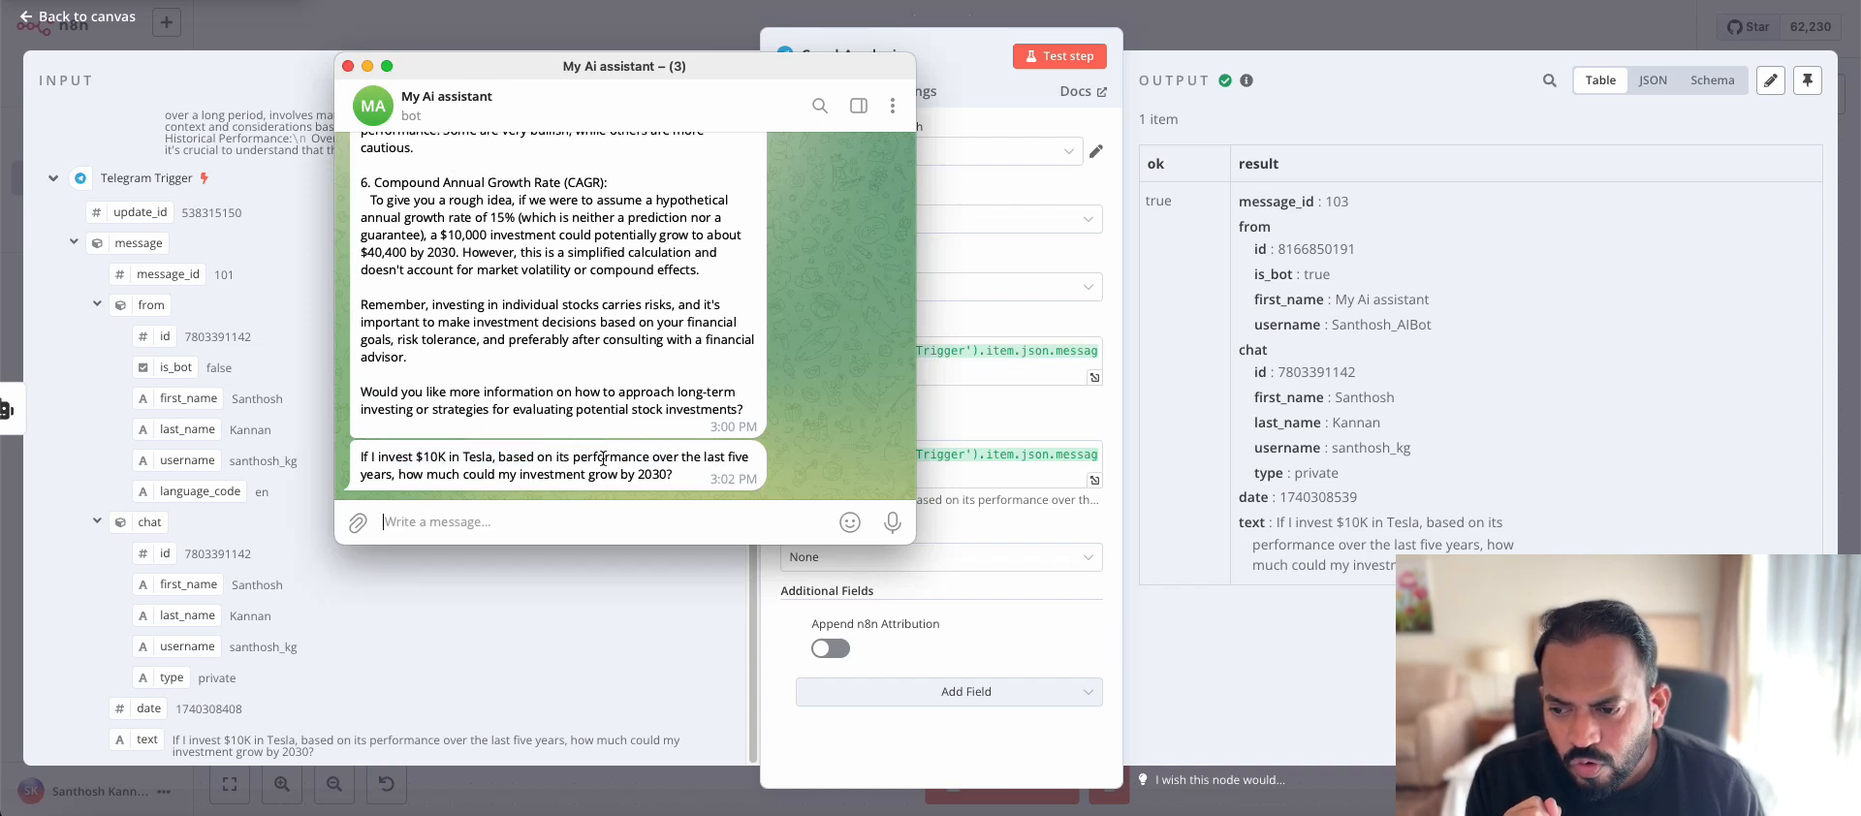
scroll(601, 453, "up", 2)
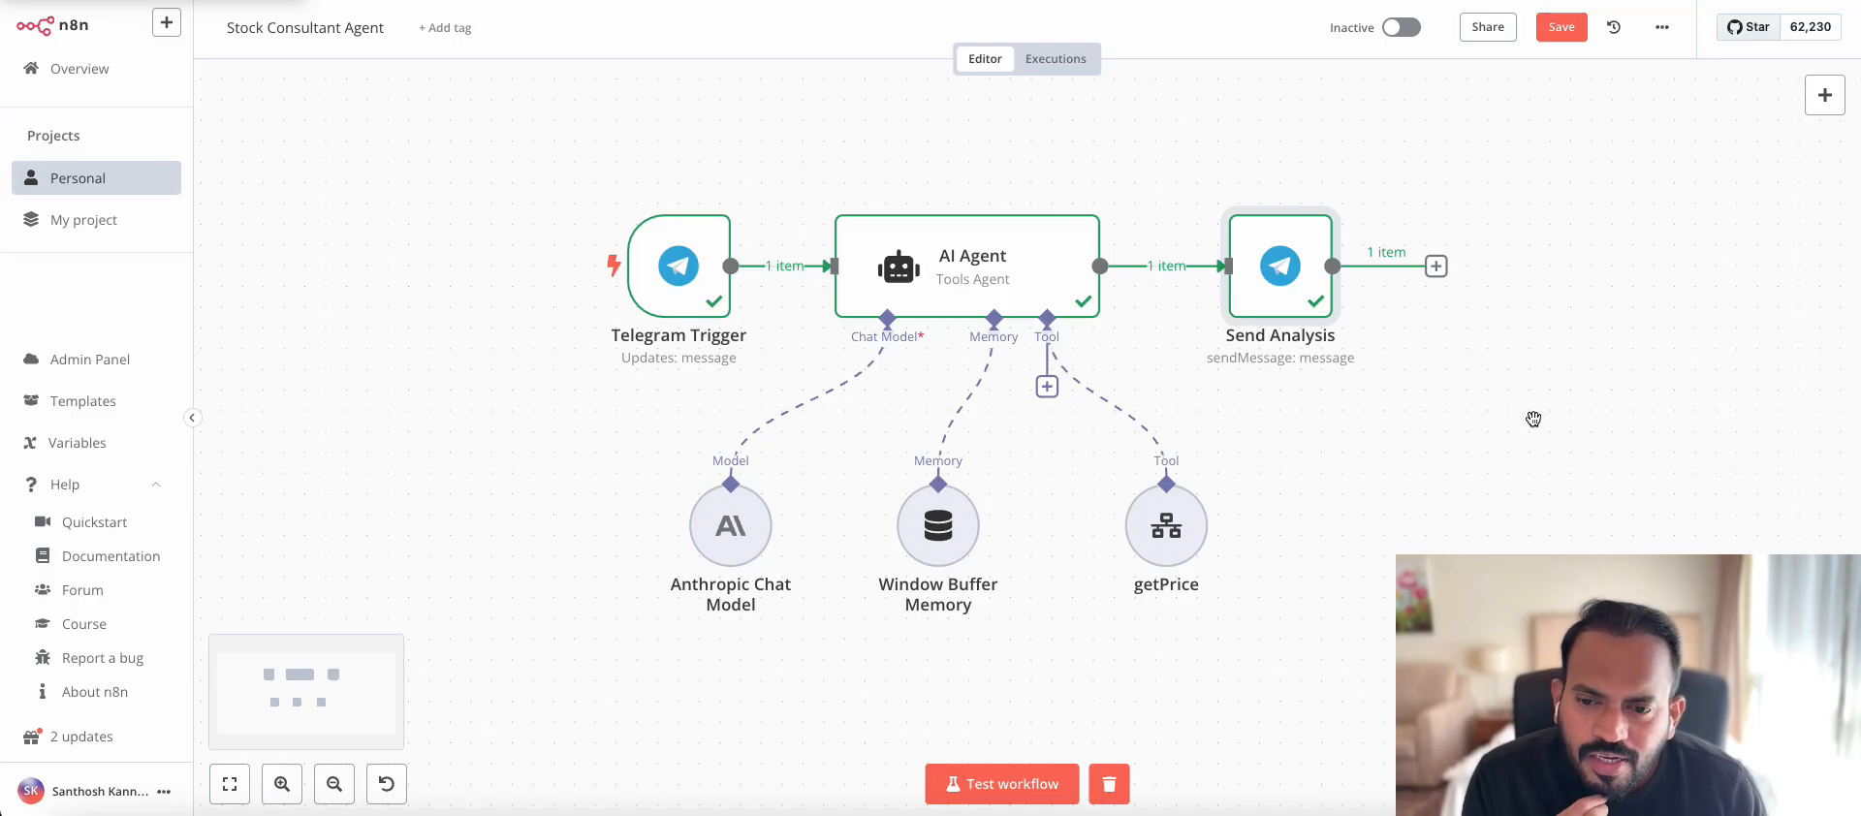